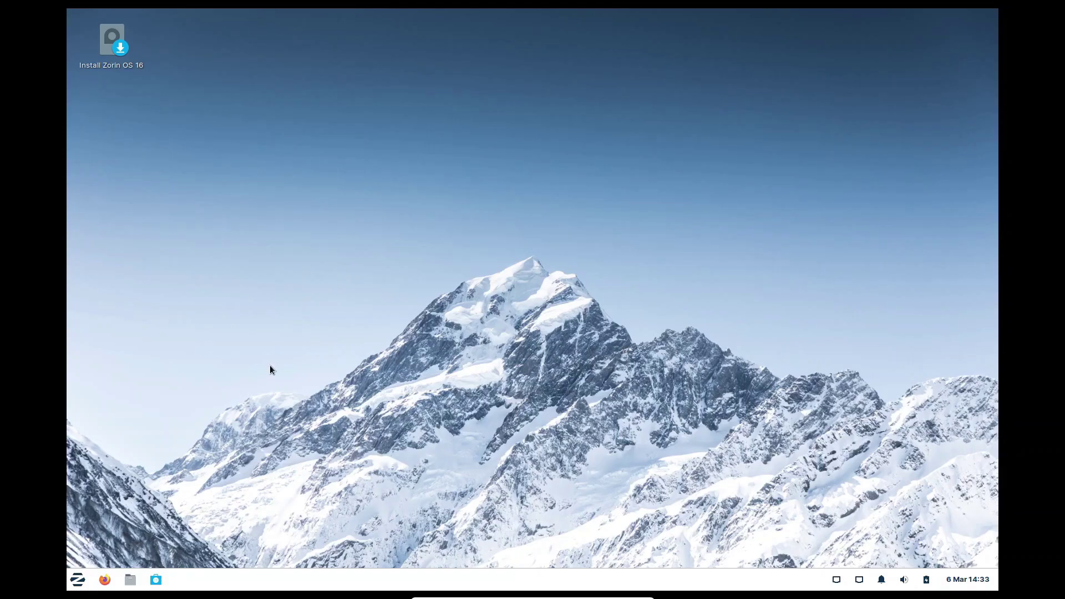
Look over the About Me and Appearance pages in Settings, then close Settings.
{"action": "left_click", "coordinate": [77, 581]}
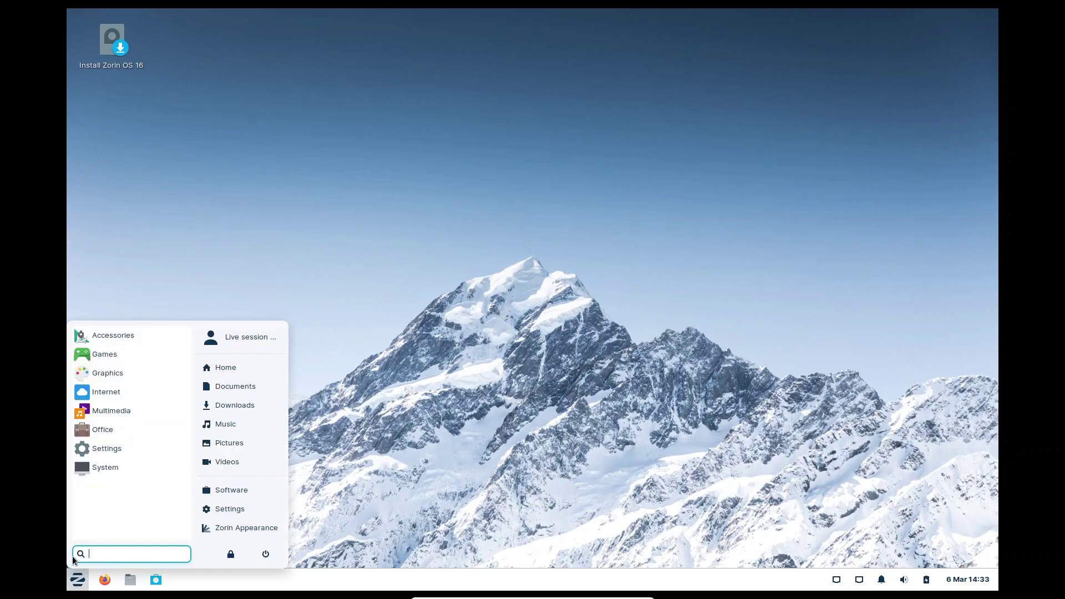
{"action": "left_click", "coordinate": [263, 493]}
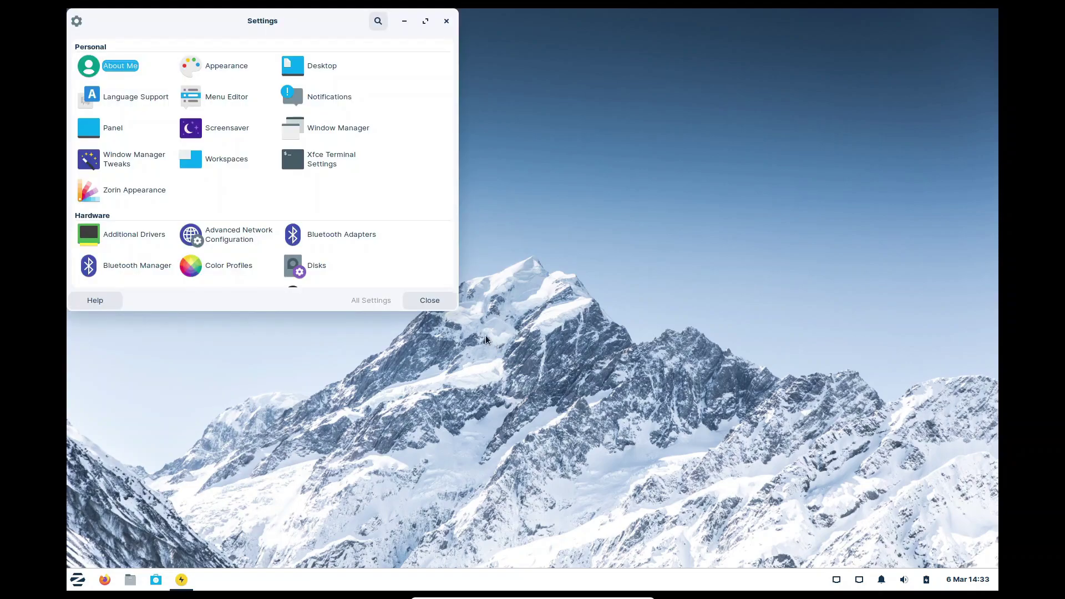
{"action": "left_click", "coordinate": [121, 69]}
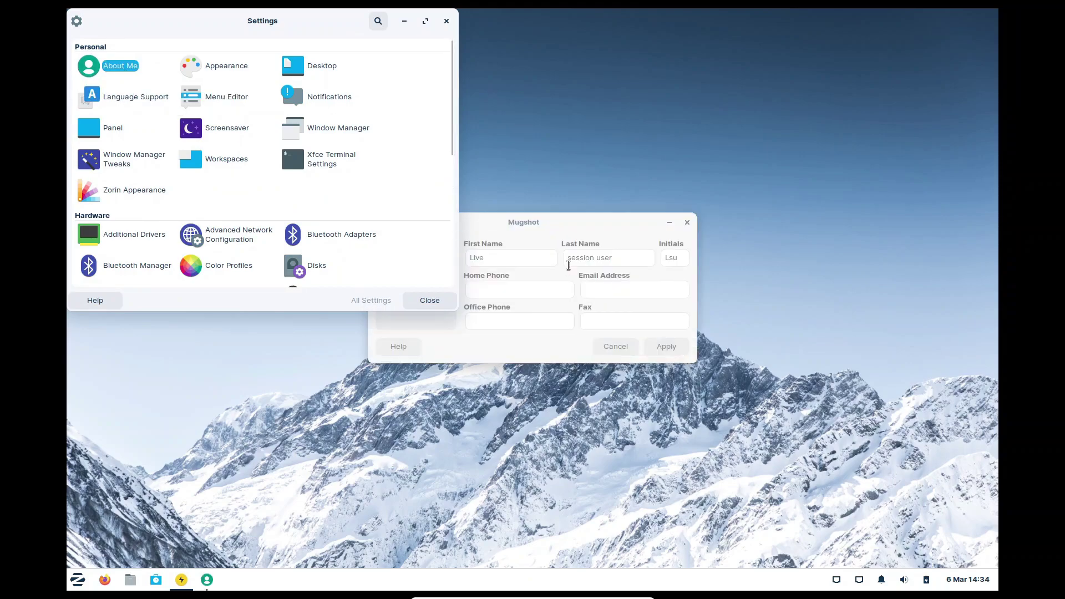
{"action": "left_click", "coordinate": [670, 341]}
{"action": "left_click", "coordinate": [226, 68]}
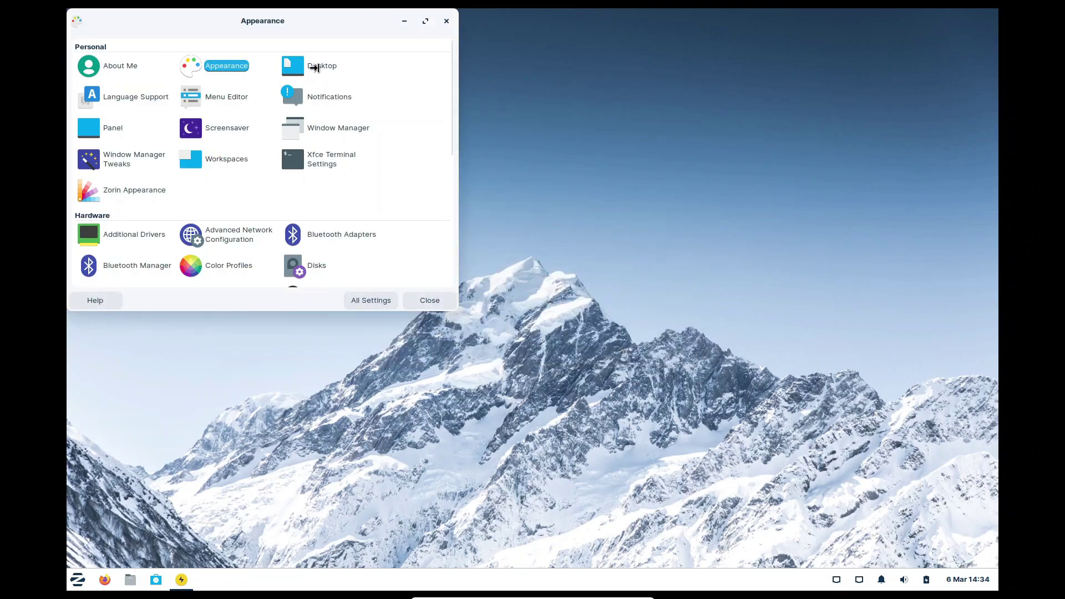
{"action": "left_click", "coordinate": [445, 302]}
In Desktop Settings, choose the pink LA skyline wallpaper and glance at the Menus and Icons tabs.
{"action": "right_click", "coordinate": [455, 289]}
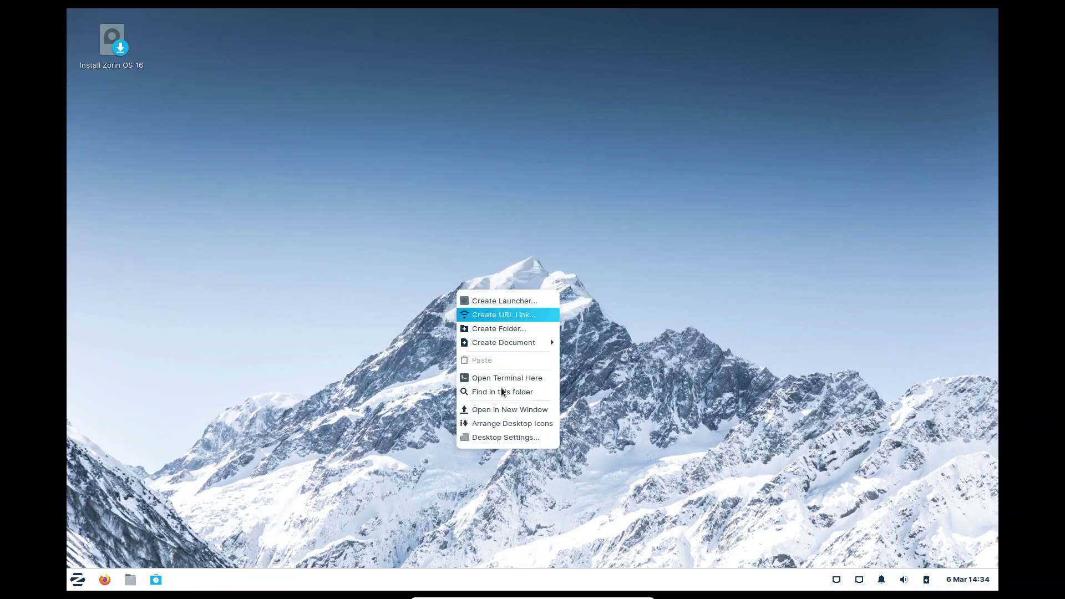
{"action": "left_click", "coordinate": [506, 440]}
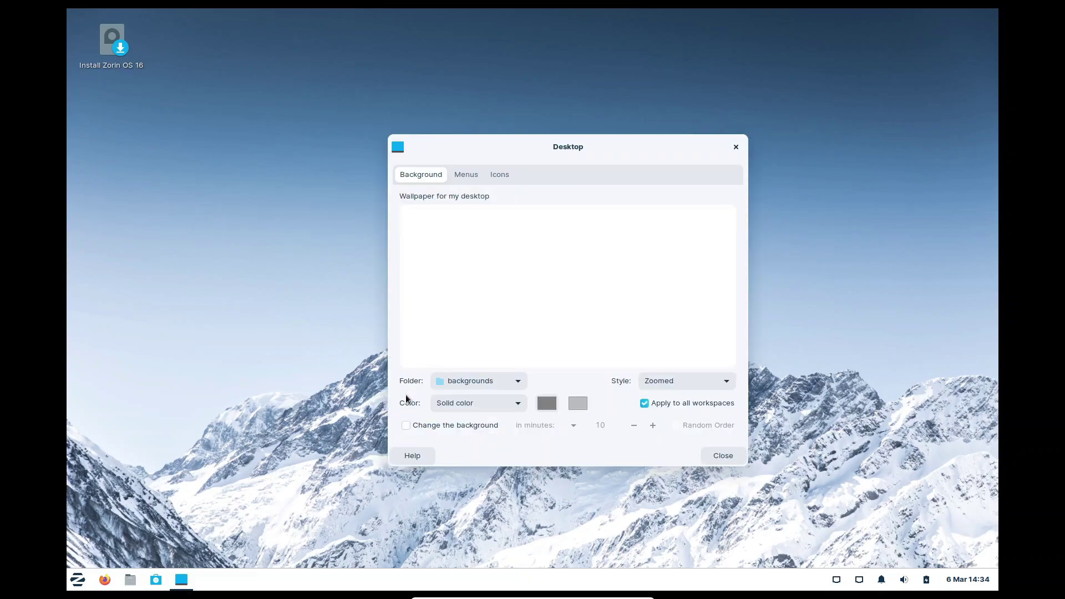
{"action": "scroll", "coordinate": [471, 289], "scroll_direction": "down", "scroll_amount": 4}
{"action": "scroll", "coordinate": [472, 287], "scroll_direction": "down", "scroll_amount": 1}
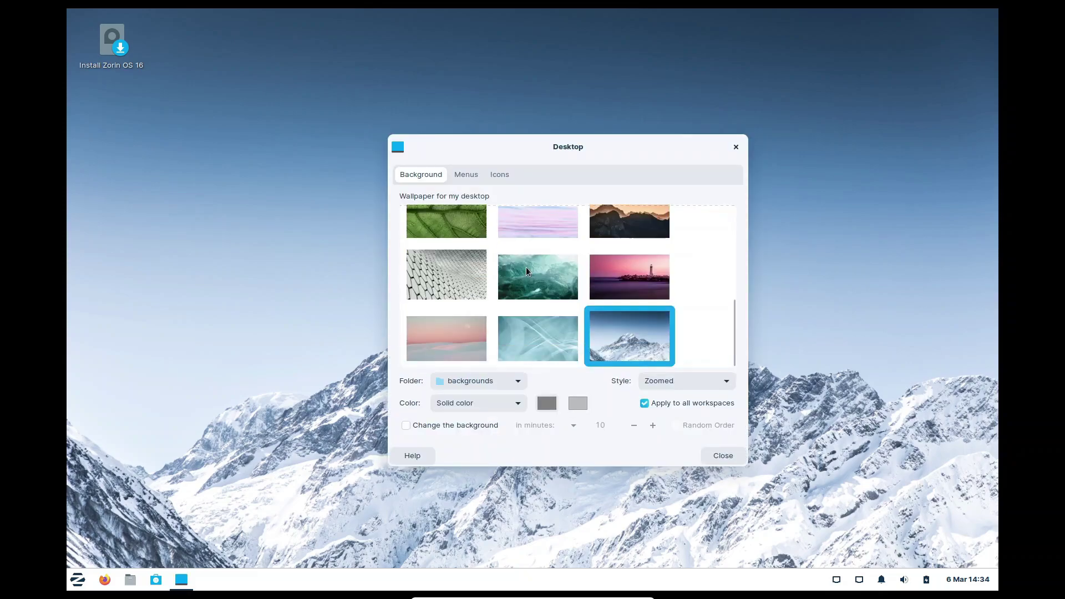
{"action": "left_click", "coordinate": [532, 286]}
{"action": "scroll", "coordinate": [534, 287], "scroll_direction": "up", "scroll_amount": 5}
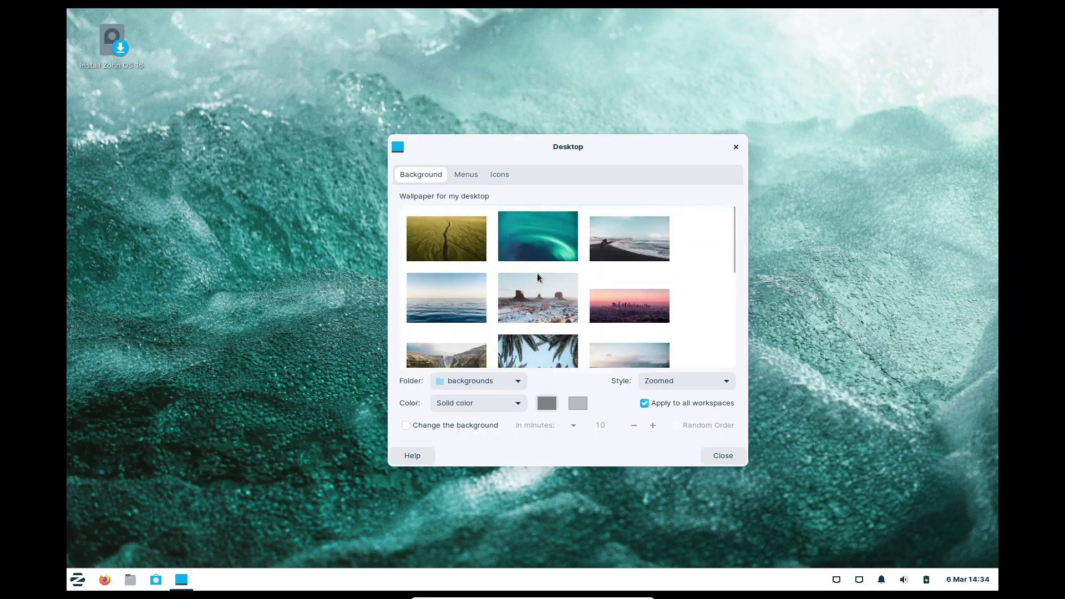
{"action": "left_click", "coordinate": [613, 303]}
{"action": "left_click", "coordinate": [466, 174]}
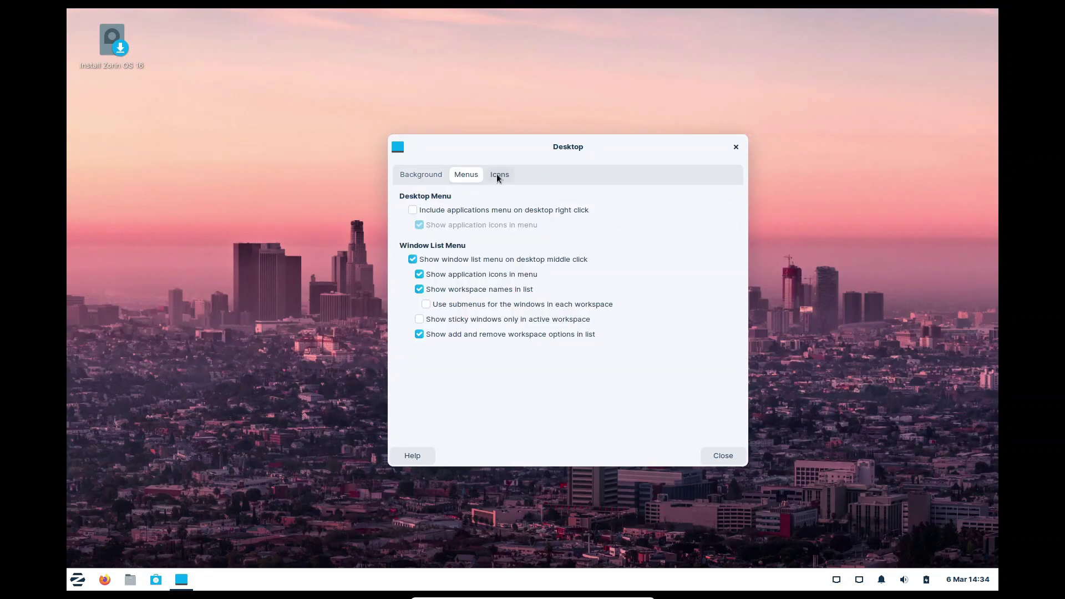
{"action": "left_click", "coordinate": [500, 174]}
{"action": "left_click", "coordinate": [736, 147]}
{"action": "left_click", "coordinate": [78, 579]}
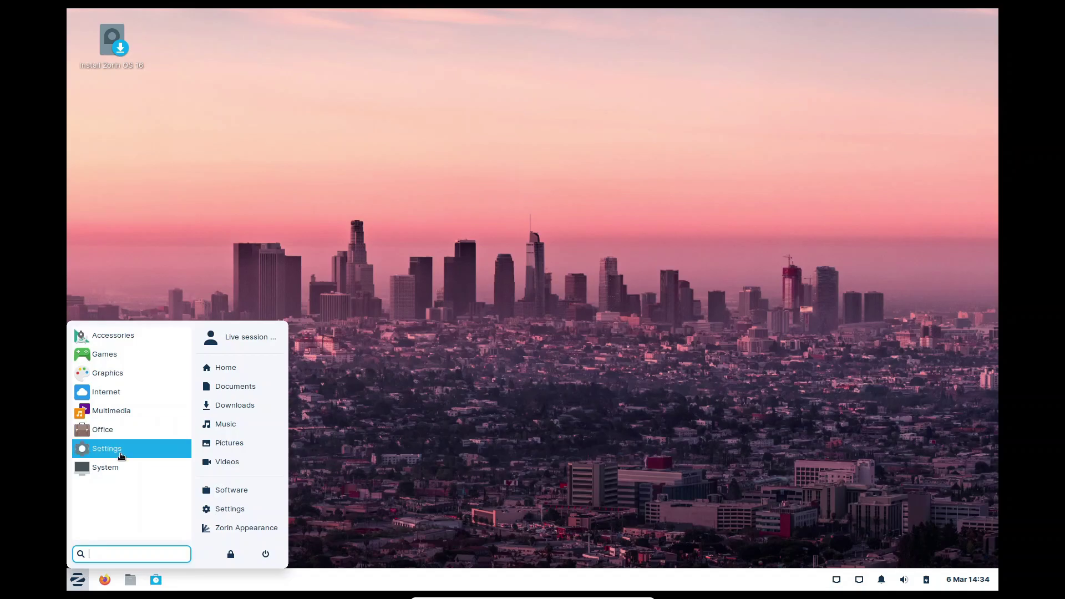
{"action": "left_click", "coordinate": [106, 468]}
Open Task Manager full-screen, look at its settings, then close it.
{"action": "left_click", "coordinate": [125, 481]}
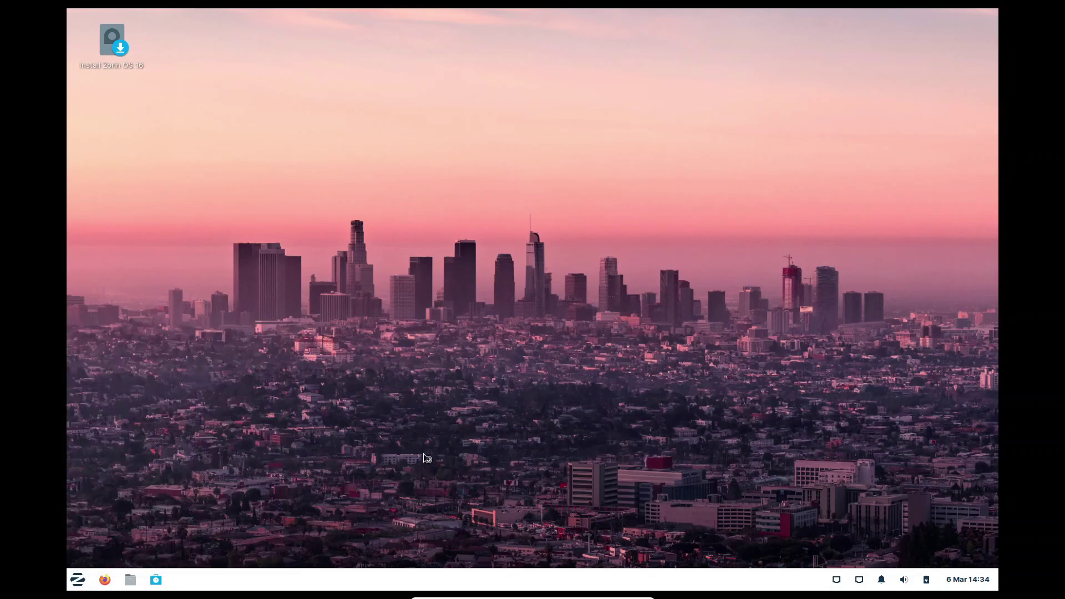
{"action": "double_click", "coordinate": [613, 125]}
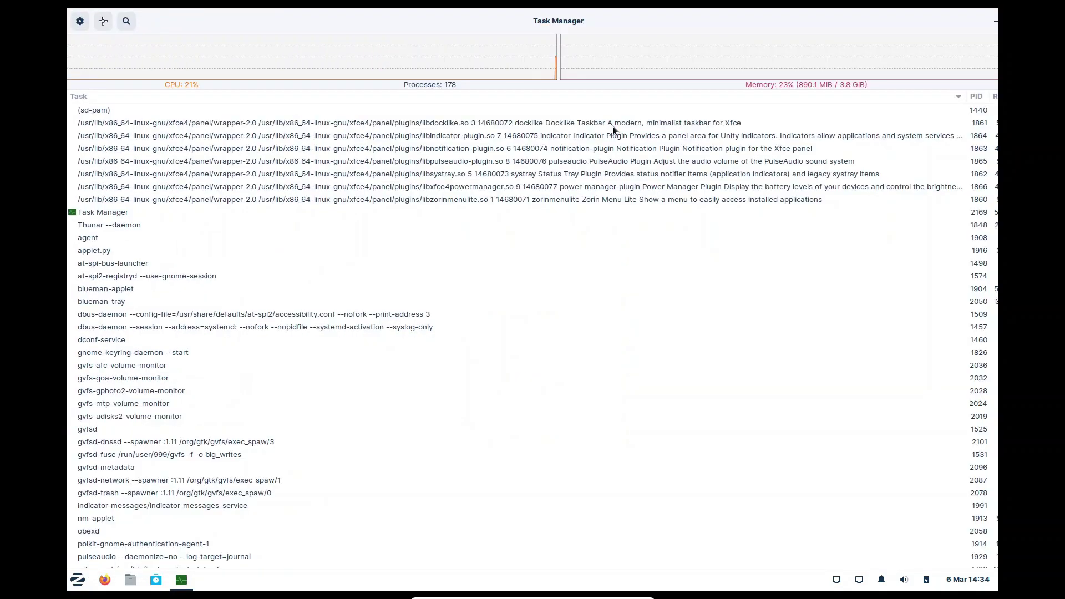
{"action": "left_click", "coordinate": [80, 21]}
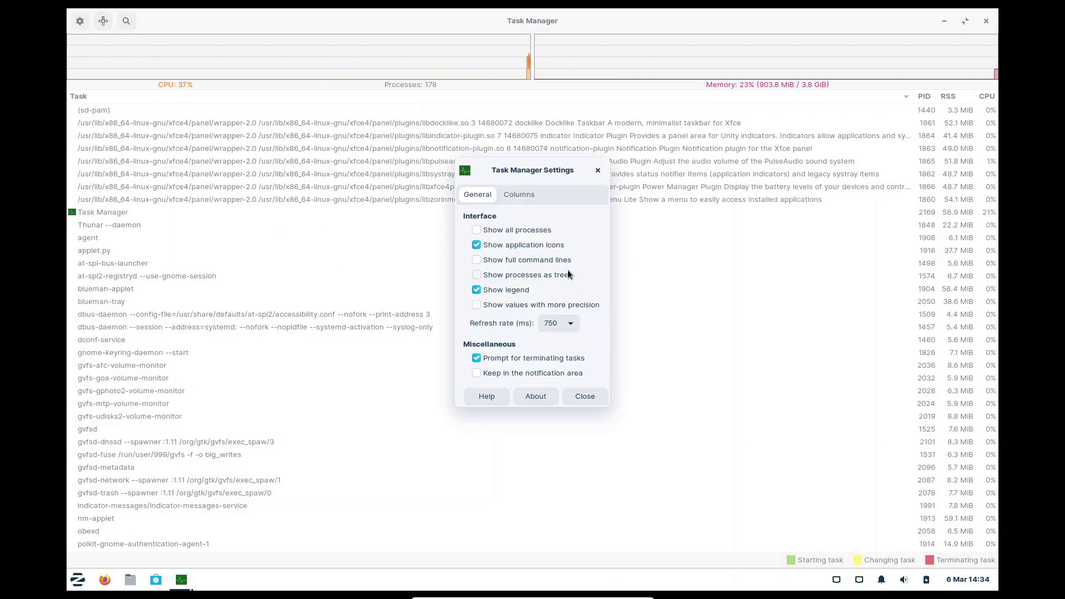
{"action": "left_click", "coordinate": [598, 171]}
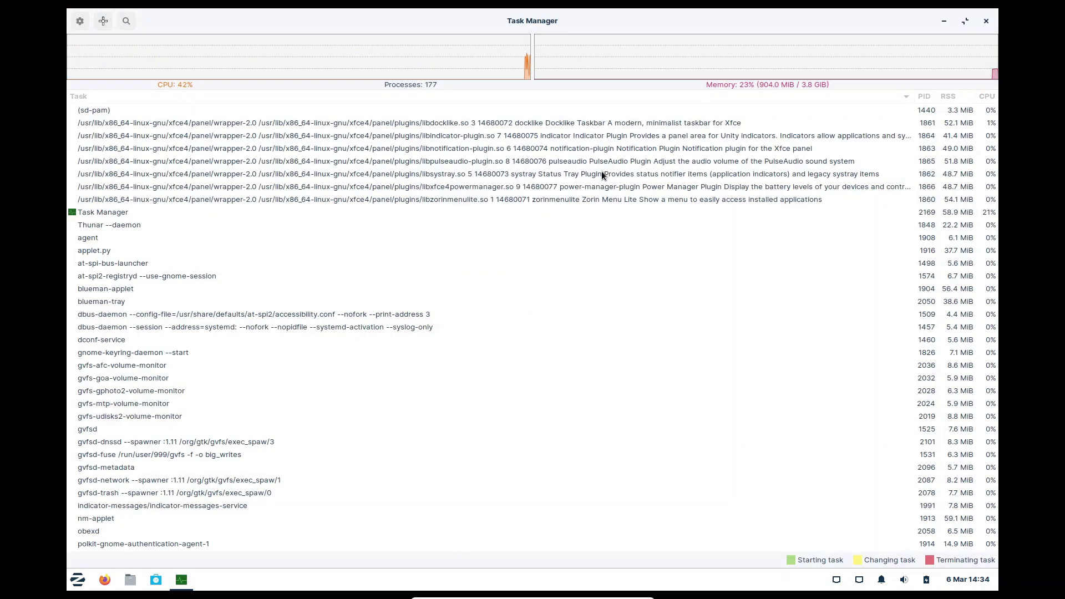
{"action": "scroll", "coordinate": [757, 433], "scroll_direction": "down", "scroll_amount": 5}
{"action": "scroll", "coordinate": [757, 425], "scroll_direction": "up", "scroll_amount": 5}
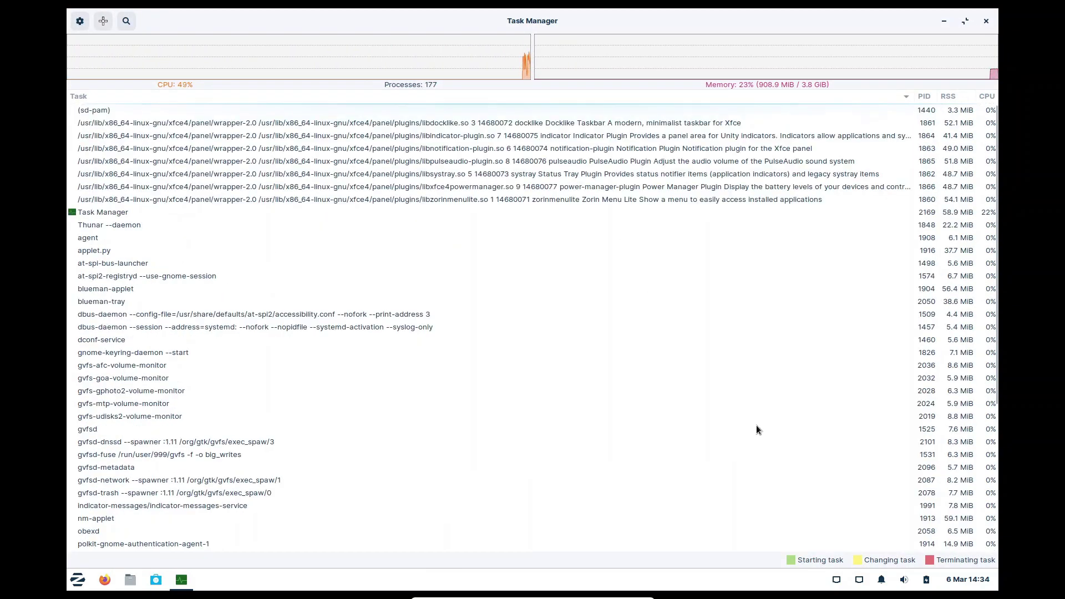
{"action": "left_click", "coordinate": [986, 21]}
Open Settings from the Menu's System category.
{"action": "left_click", "coordinate": [77, 580]}
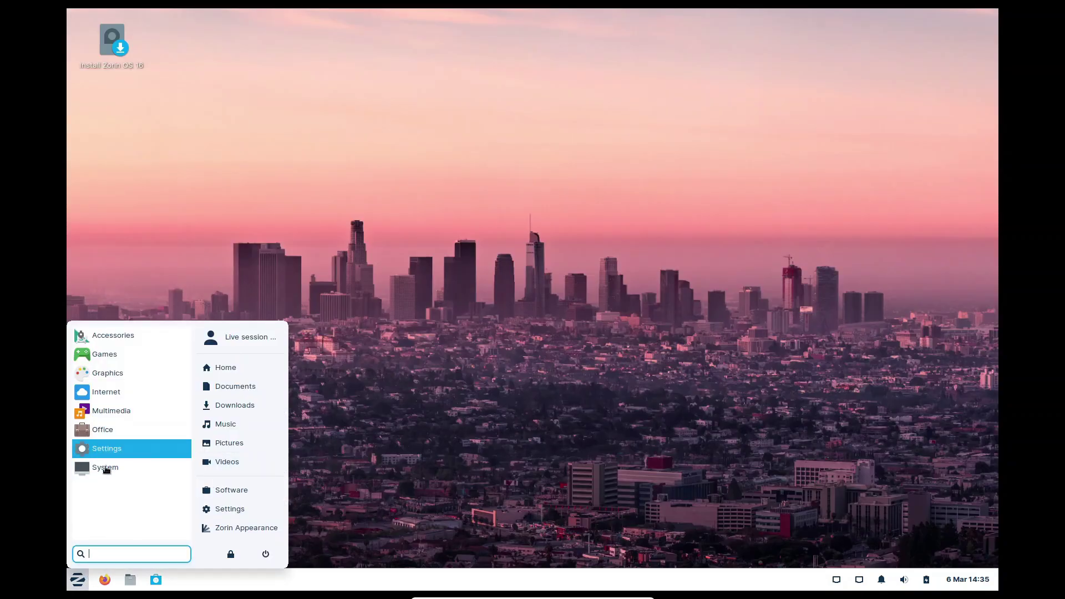
{"action": "left_click", "coordinate": [106, 468]}
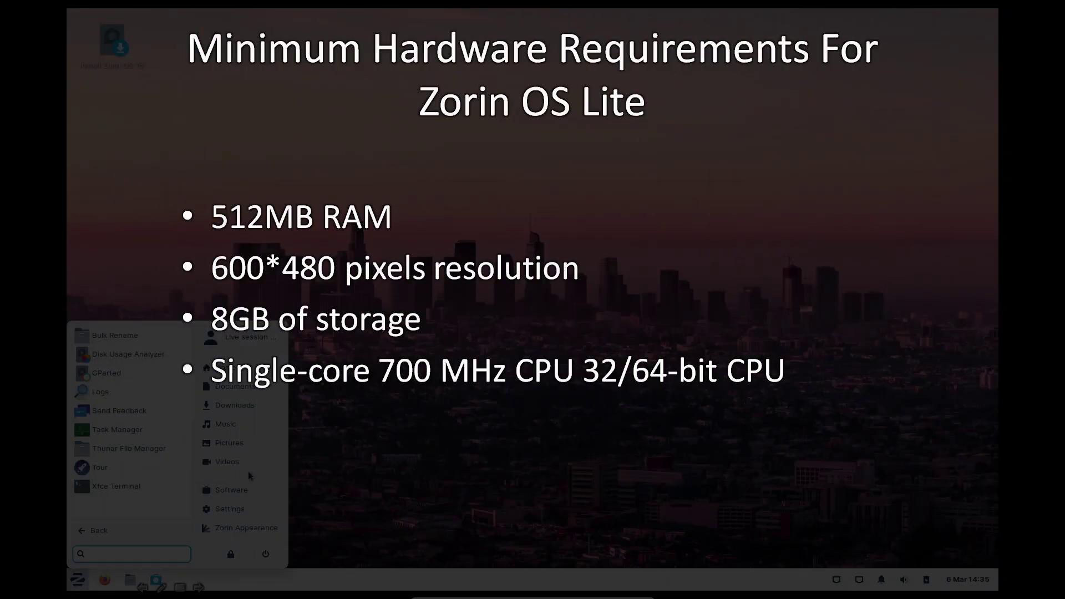
{"action": "left_click", "coordinate": [245, 512]}
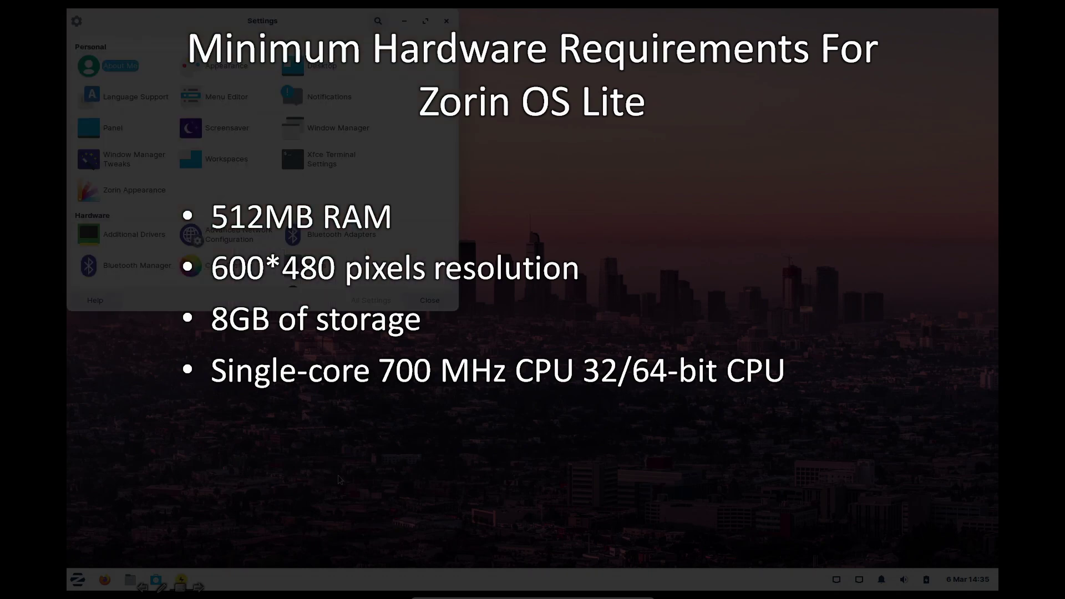
{"action": "scroll", "coordinate": [262, 240], "scroll_direction": "down", "scroll_amount": 2}
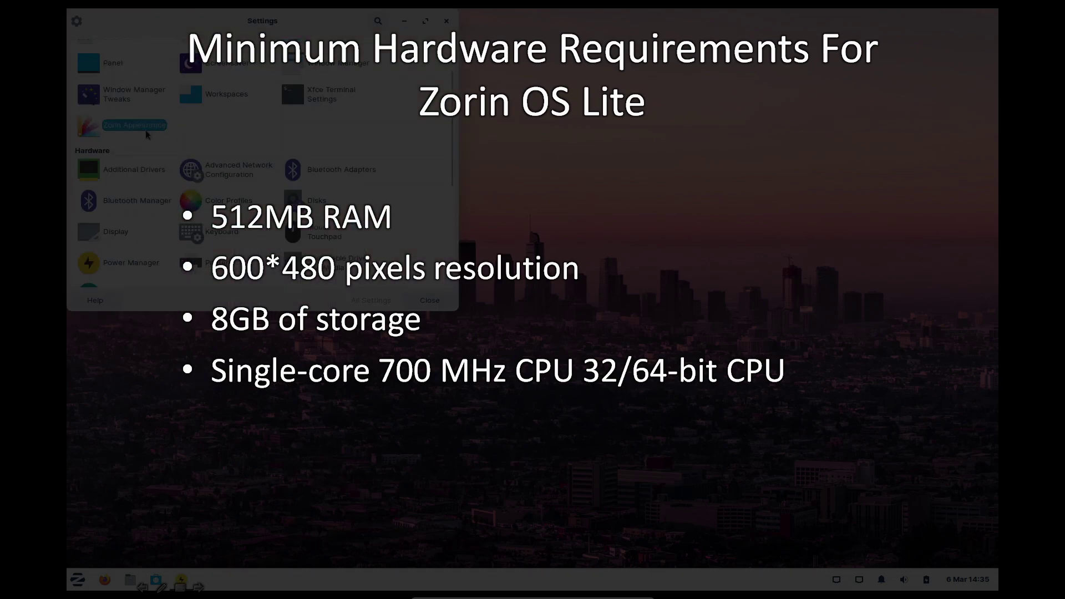
In Zorin Appearance, choose the Windows-style layout and the dark theme.
{"action": "left_click", "coordinate": [133, 126]}
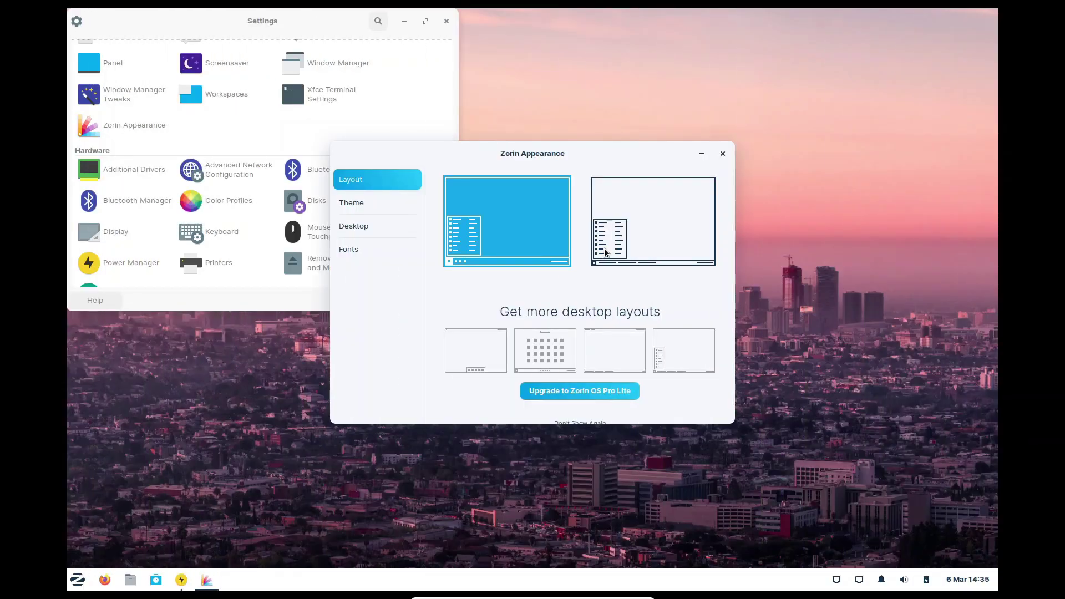
{"action": "left_click", "coordinate": [604, 252]}
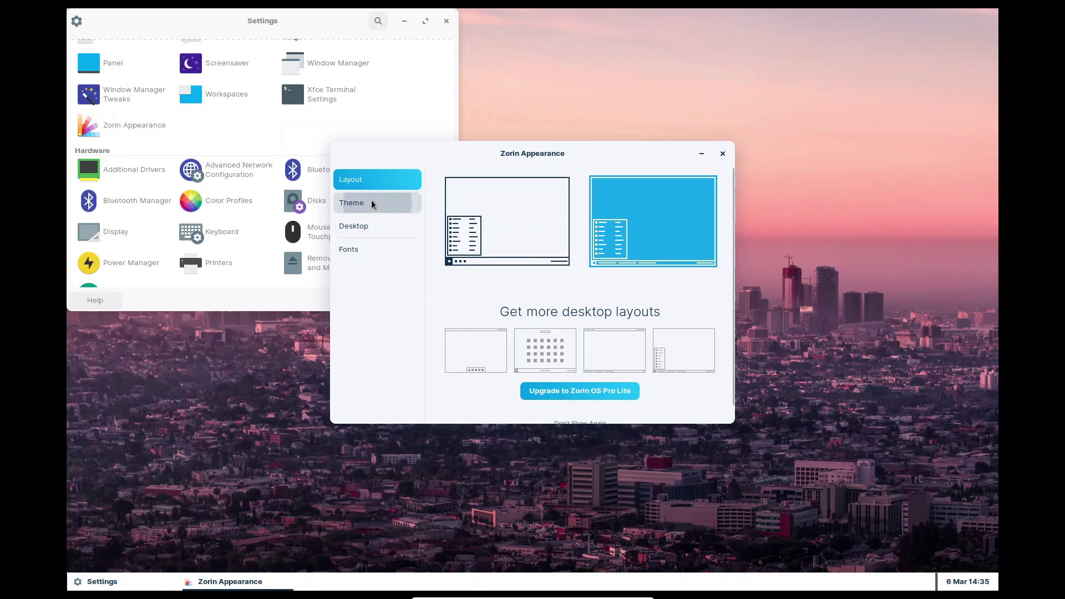
{"action": "left_click", "coordinate": [352, 203]}
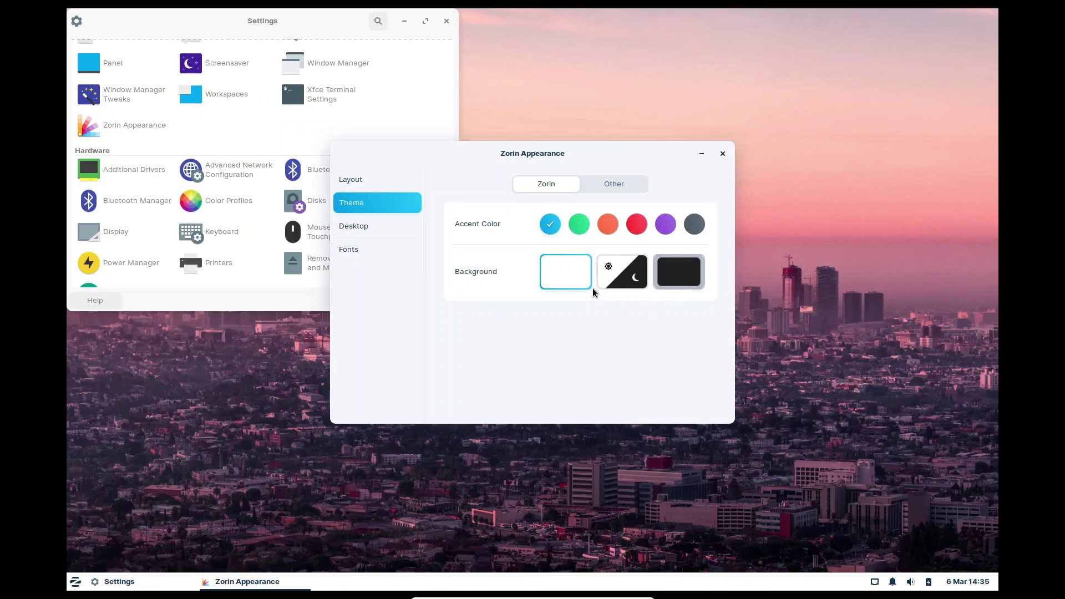
{"action": "left_click", "coordinate": [674, 277]}
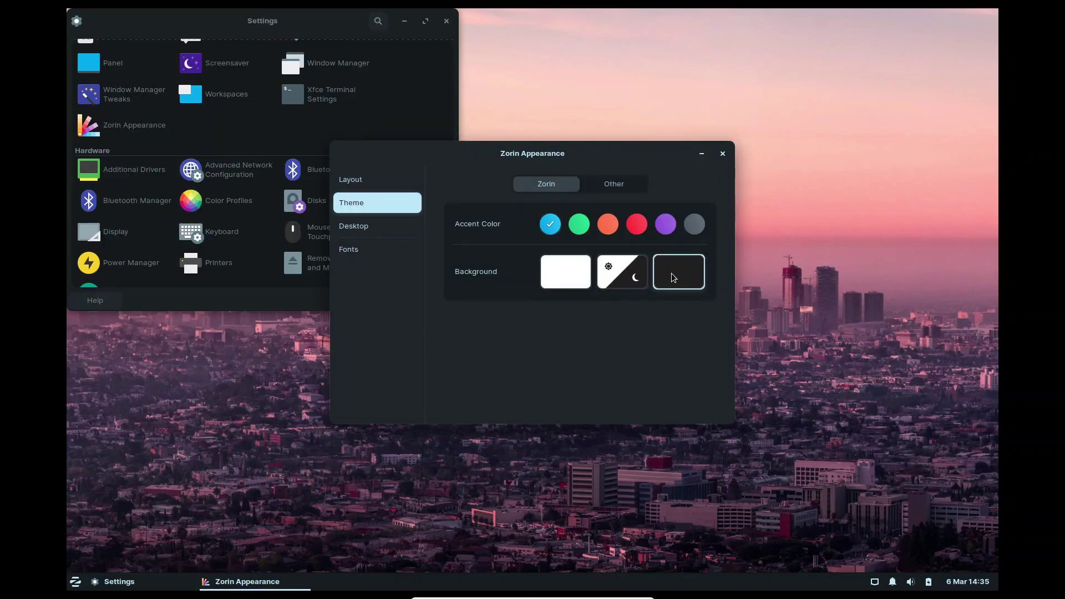
{"action": "left_click", "coordinate": [362, 231]}
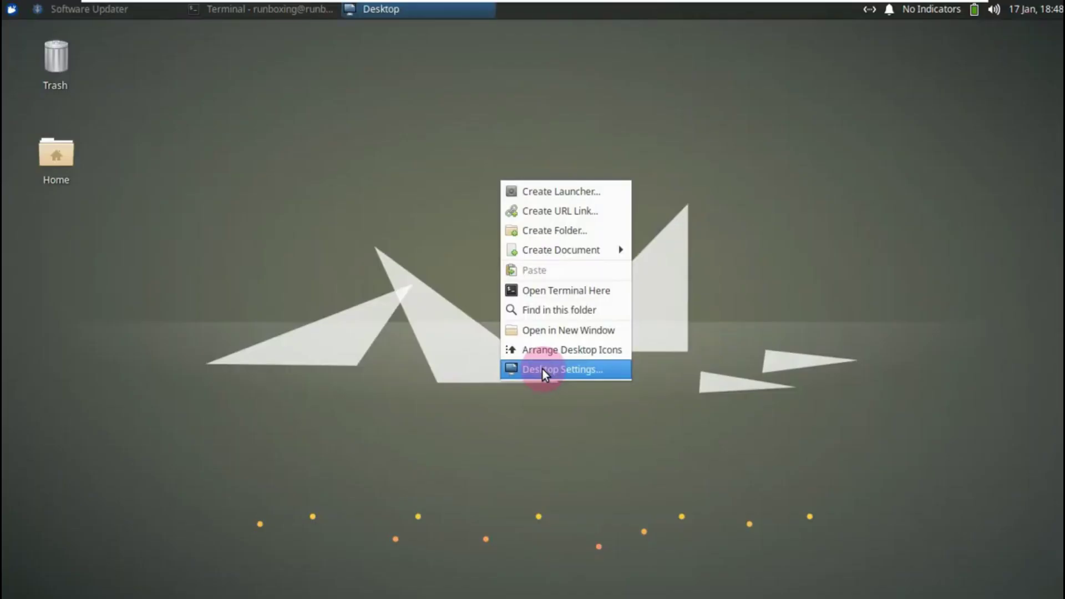
Try the lone tree and lighthouse wallpapers, then settle on the golden sunset field with a path.
{"action": "left_click", "coordinate": [545, 373]}
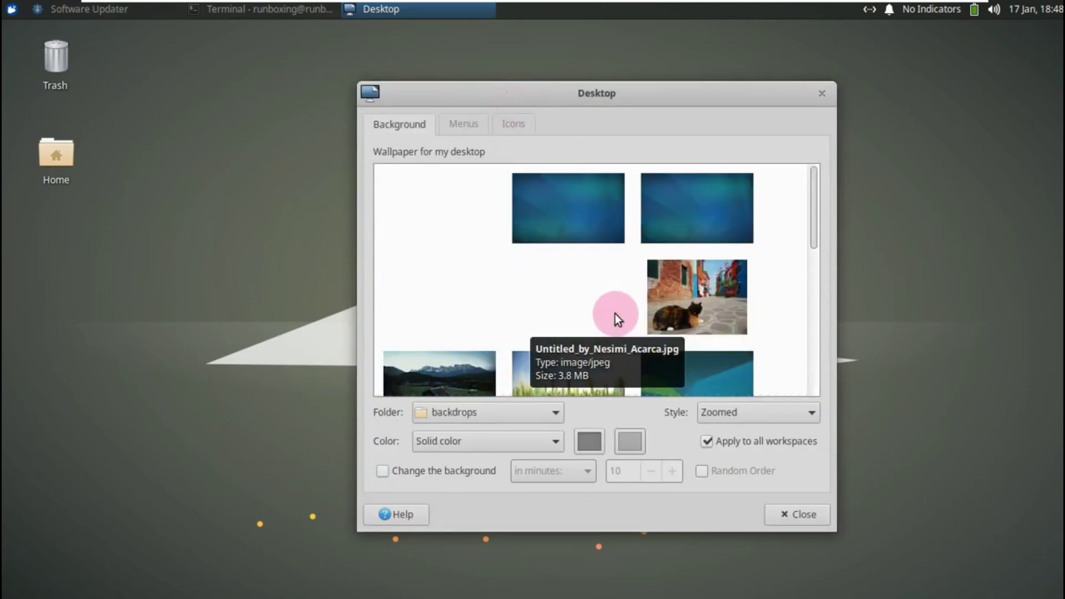
{"action": "left_click", "coordinate": [442, 234]}
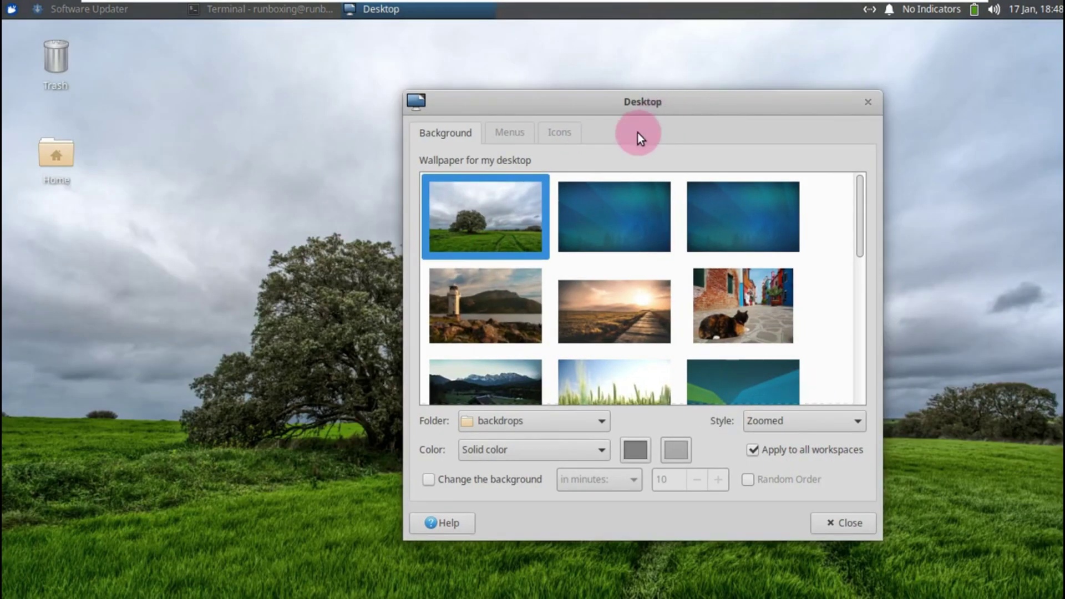
{"action": "mouse_move", "coordinate": [616, 94]}
{"action": "left_mouse_down"}
{"action": "mouse_move", "coordinate": [612, 103]}
{"action": "mouse_move", "coordinate": [712, 178]}
{"action": "mouse_move", "coordinate": [799, 445]}
{"action": "mouse_move", "coordinate": [559, 160]}
{"action": "mouse_move", "coordinate": [527, 100]}
{"action": "left_mouse_up"}
{"action": "left_click", "coordinate": [580, 306]}
{"action": "left_click", "coordinate": [562, 363]}
{"action": "left_click", "coordinate": [578, 364]}
{"action": "left_click", "coordinate": [474, 191]}
{"action": "left_click", "coordinate": [513, 123]}
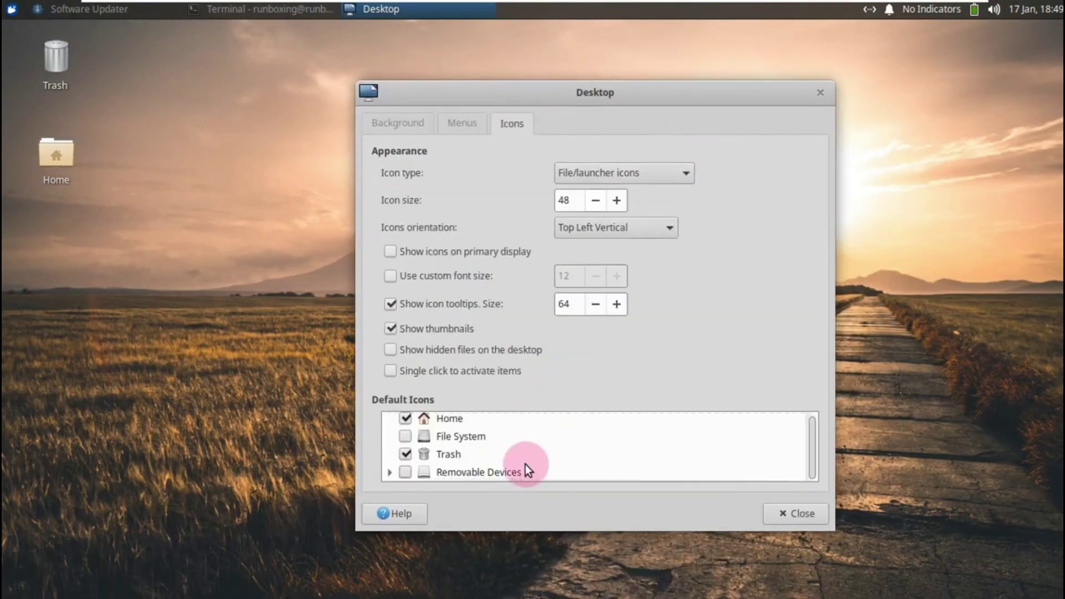
{"action": "left_click", "coordinate": [821, 92]}
Minimize the terminal and the Software Updater, and check the Home icon's menu.
{"action": "left_click", "coordinate": [266, 8]}
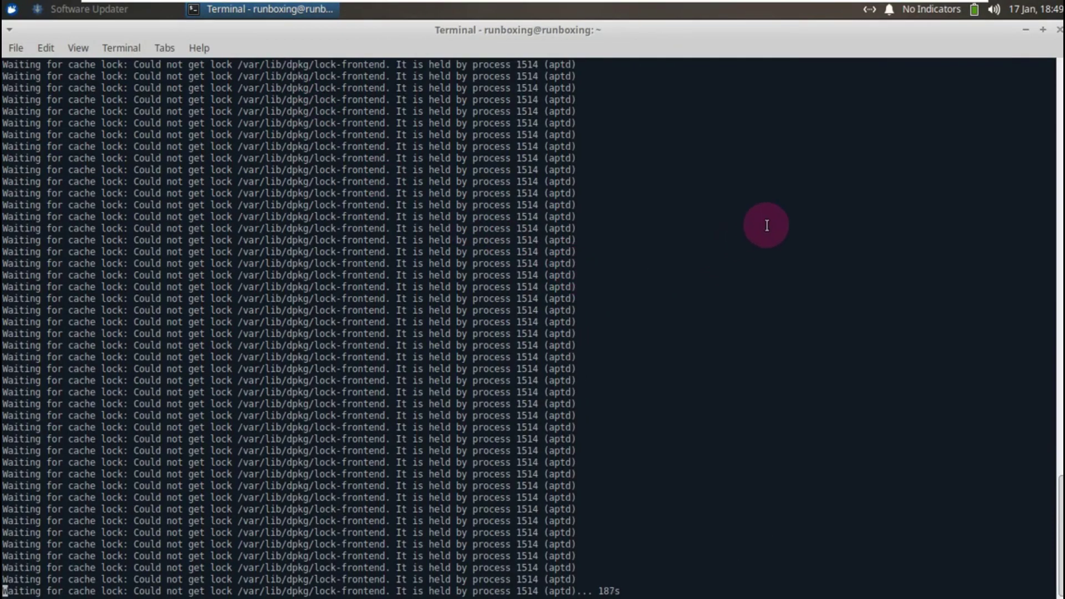
{"action": "left_click", "coordinate": [1026, 30]}
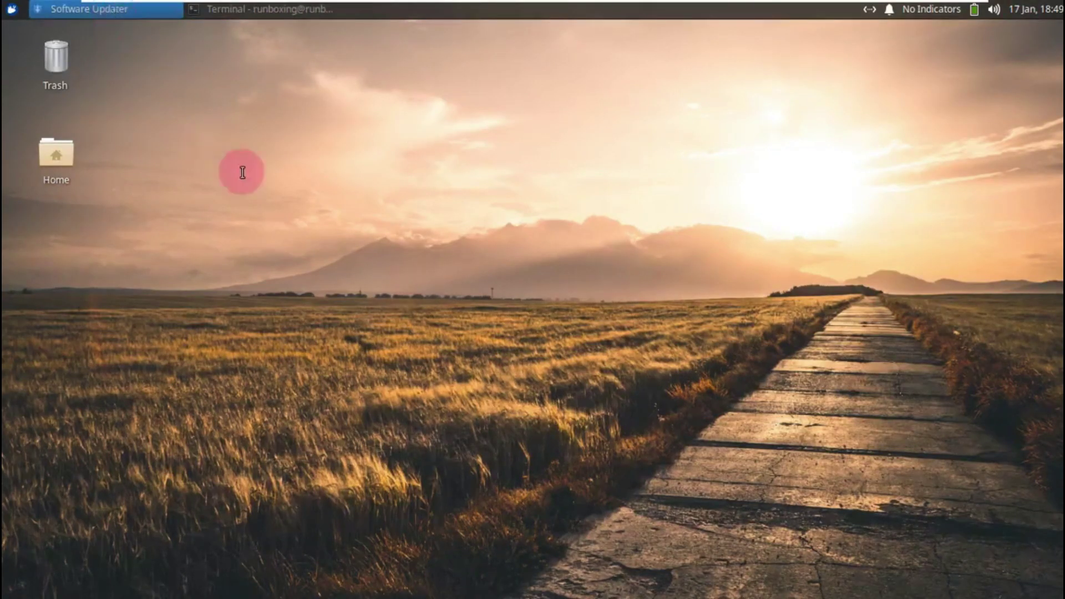
{"action": "left_click", "coordinate": [89, 8]}
{"action": "left_click", "coordinate": [1025, 29]}
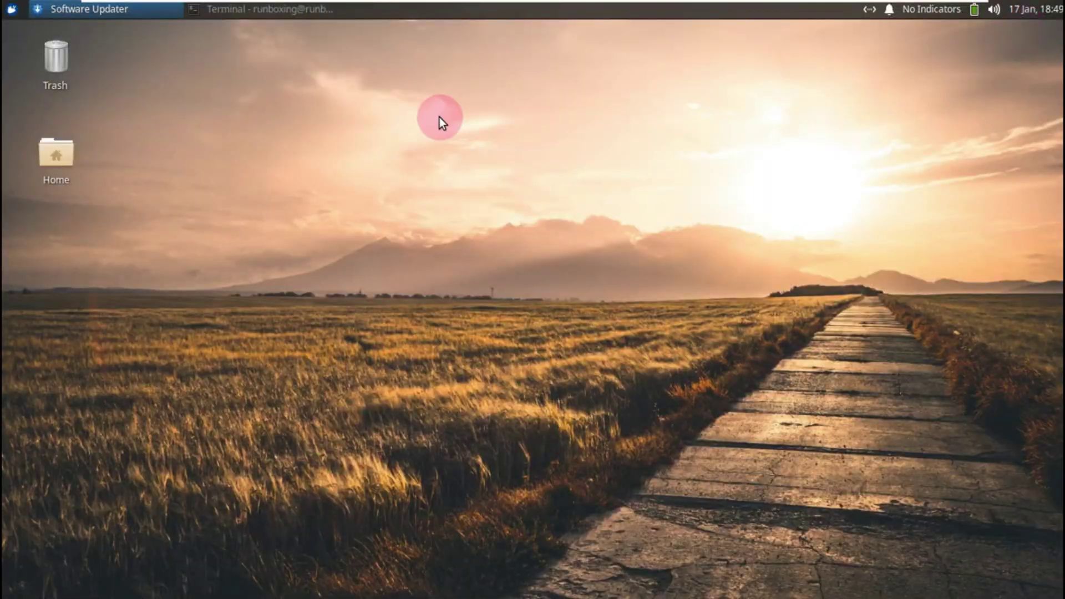
{"action": "right_click", "coordinate": [57, 158]}
{"action": "key", "text": "Escape"}
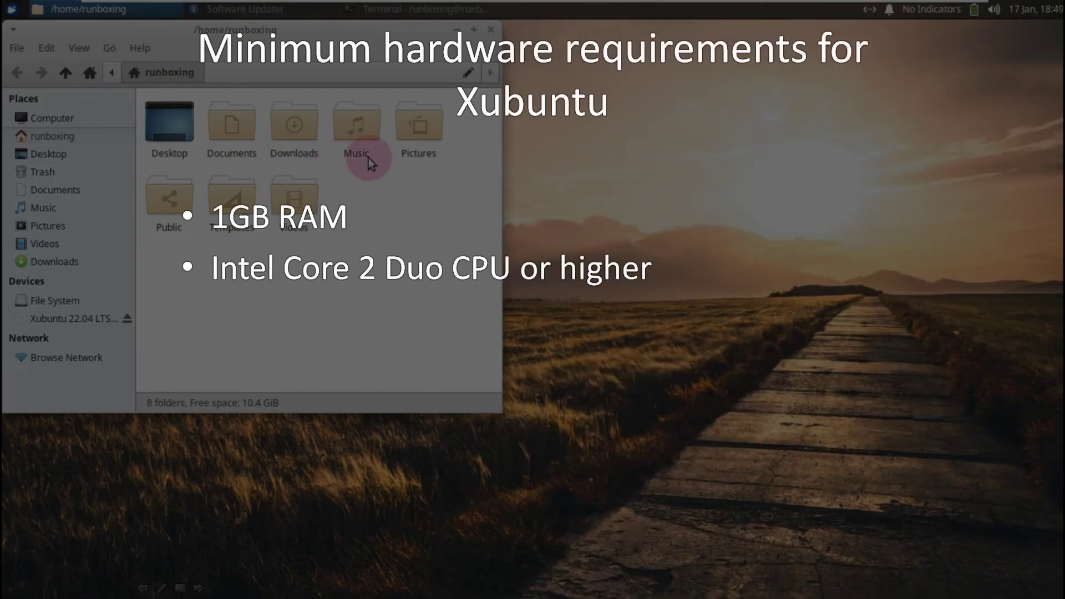
In the maximized file manager, eject the Xubuntu volume, view About, browse File System, then close it.
{"action": "left_click", "coordinate": [473, 29]}
{"action": "left_click", "coordinate": [127, 318]}
{"action": "left_click", "coordinate": [139, 47]}
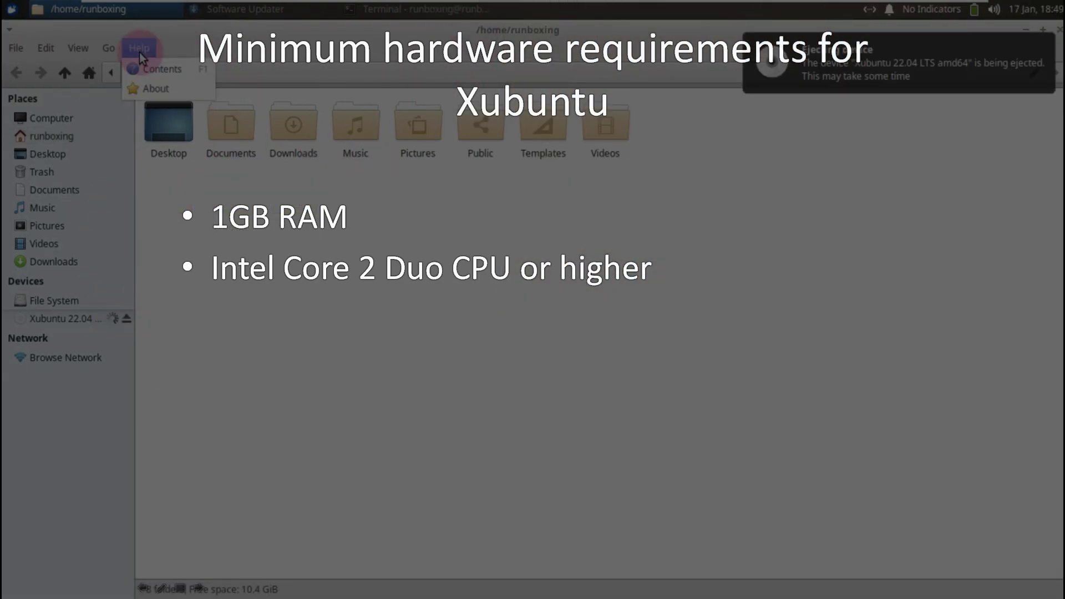
{"action": "left_click", "coordinate": [155, 88]}
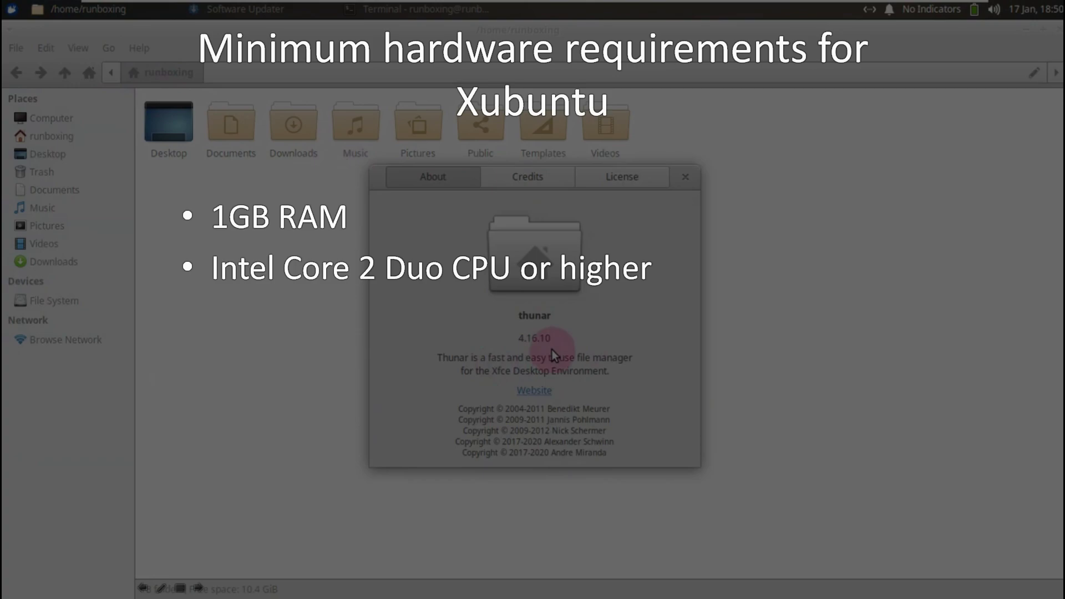
{"action": "key", "text": "Escape"}
{"action": "left_click", "coordinate": [54, 301]}
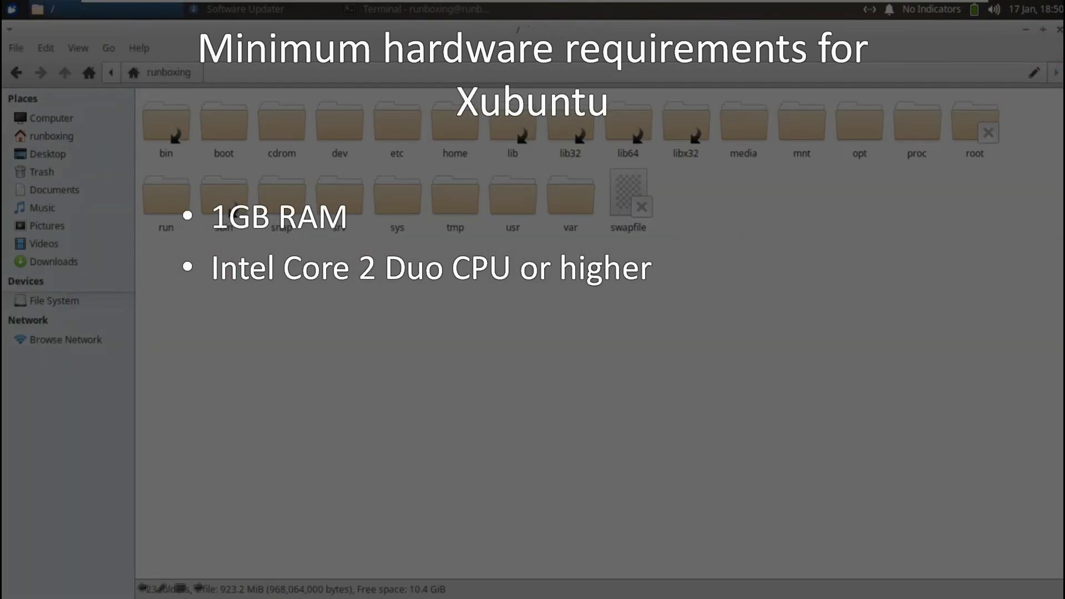
{"action": "key", "text": "alt+F4"}
Close the terminal, confirming the prompt, and bring up the Software Updater's progress.
{"action": "left_click", "coordinate": [269, 9]}
{"action": "left_click", "coordinate": [683, 305]}
{"action": "left_click", "coordinate": [935, 145]}
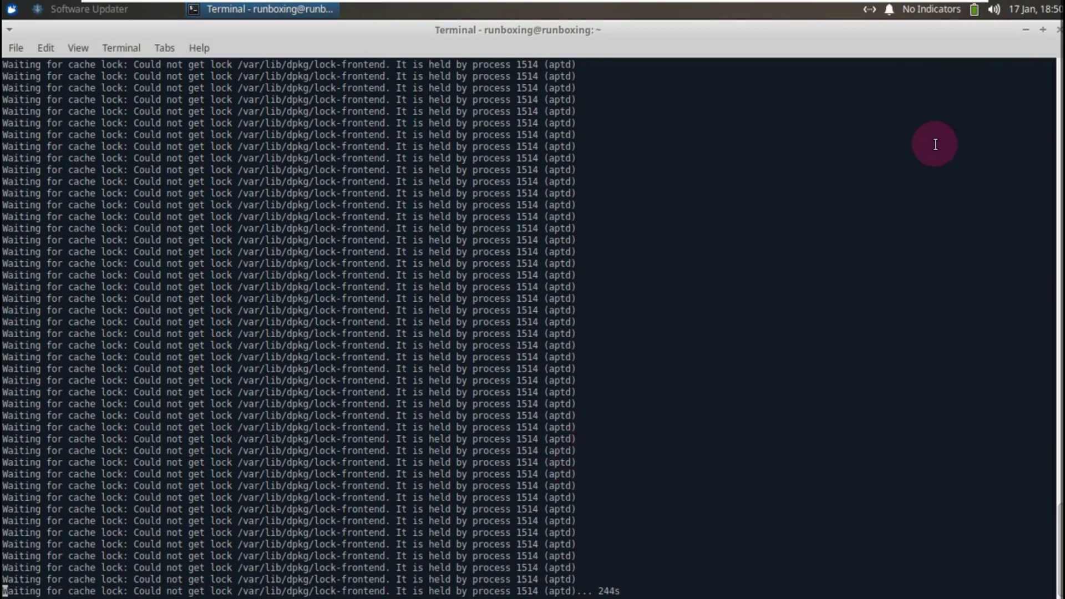
{"action": "left_click", "coordinate": [1059, 30]}
{"action": "left_click", "coordinate": [583, 382]}
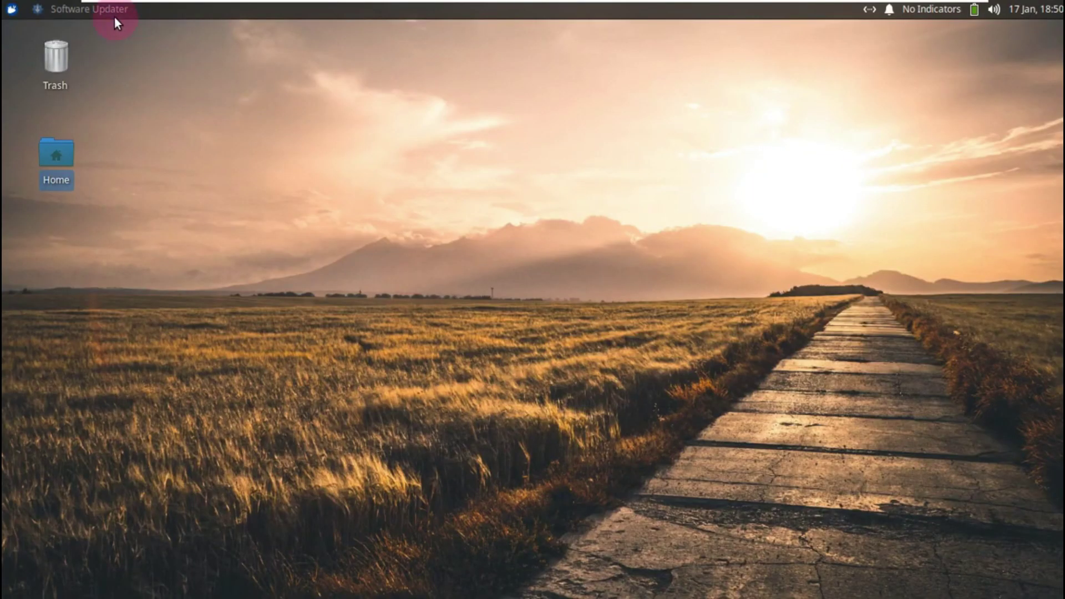
{"action": "left_click", "coordinate": [89, 9]}
{"action": "scroll", "coordinate": [500, 333], "scroll_direction": "up", "scroll_amount": 5}
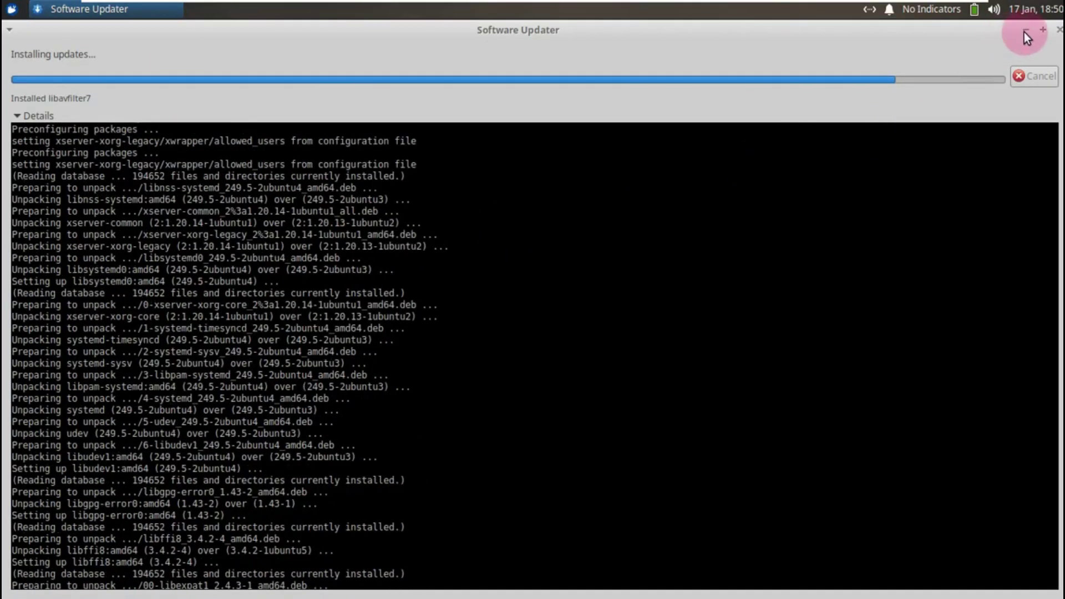
Minimize the Software Updater and launch Task Manager maximized from the System menu.
{"action": "left_click", "coordinate": [1027, 35]}
{"action": "left_click", "coordinate": [11, 8]}
{"action": "left_click", "coordinate": [414, 289]}
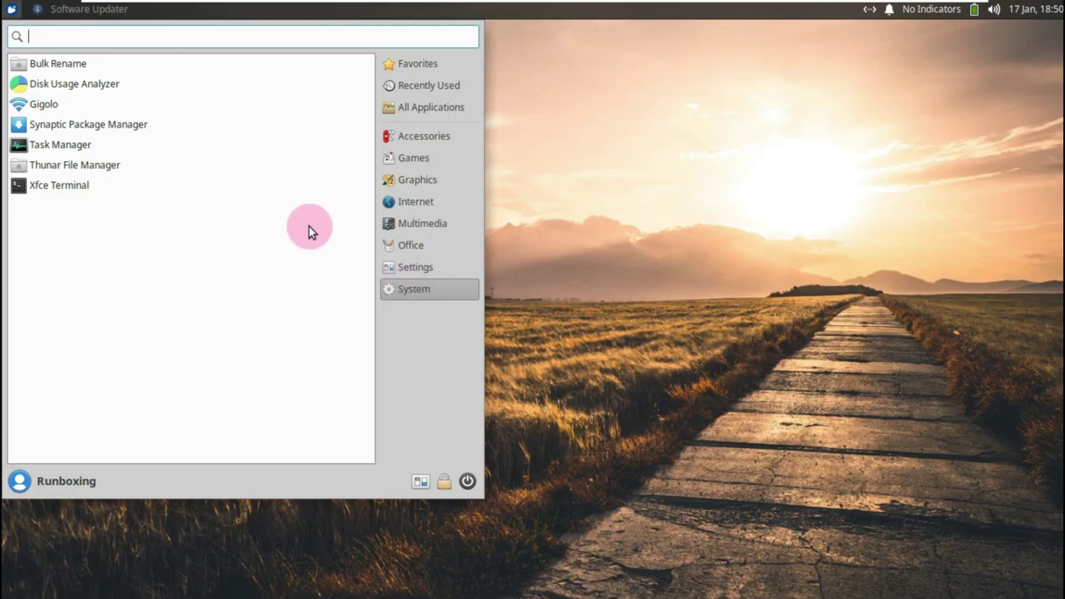
{"action": "left_click", "coordinate": [132, 145]}
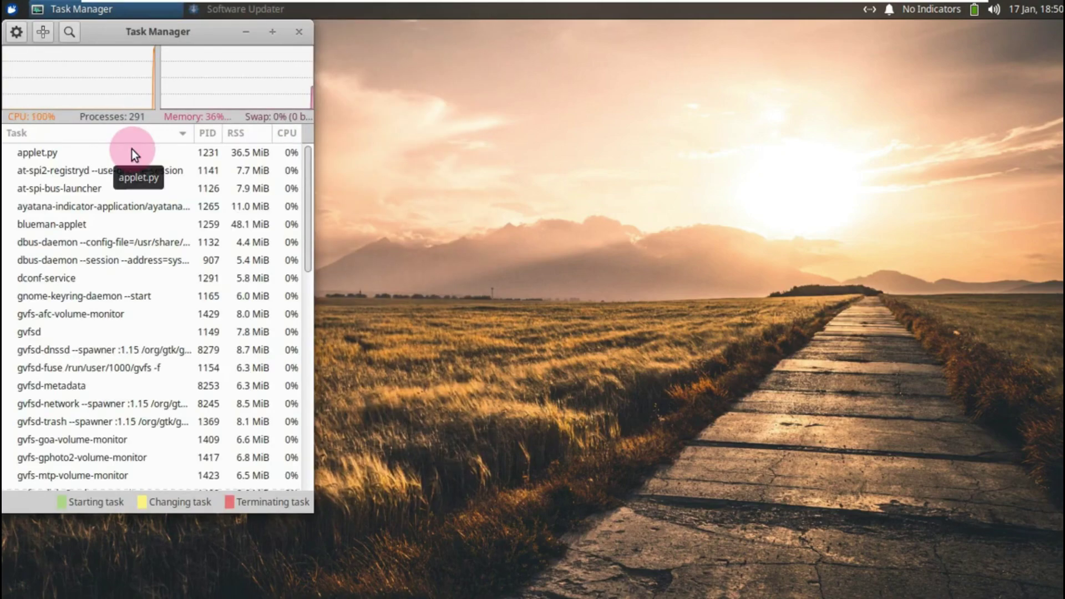
{"action": "double_click", "coordinate": [272, 35]}
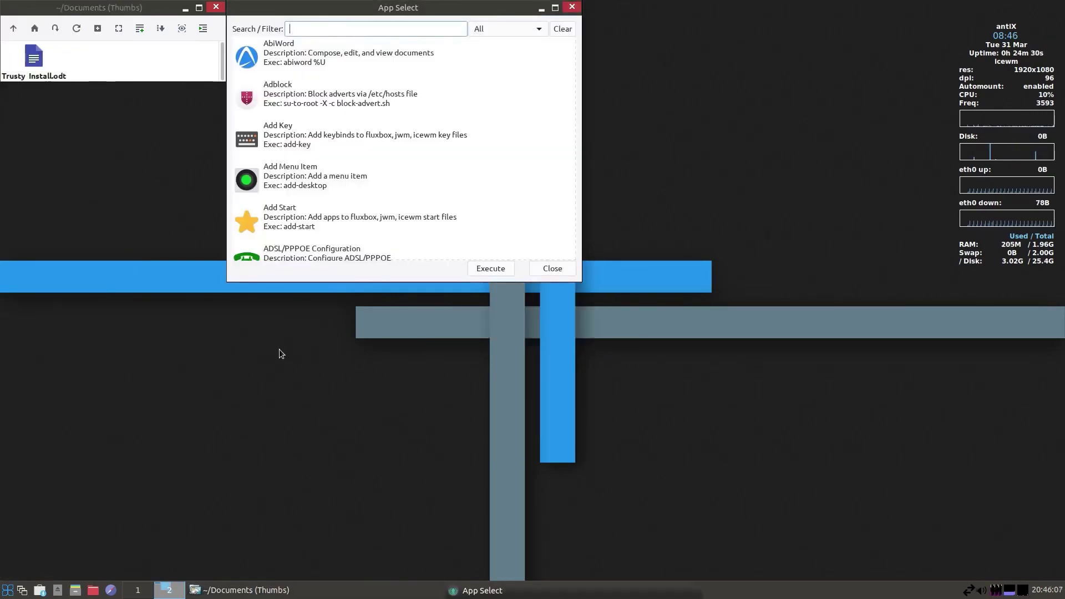
{"action": "type", "text": "defa"}
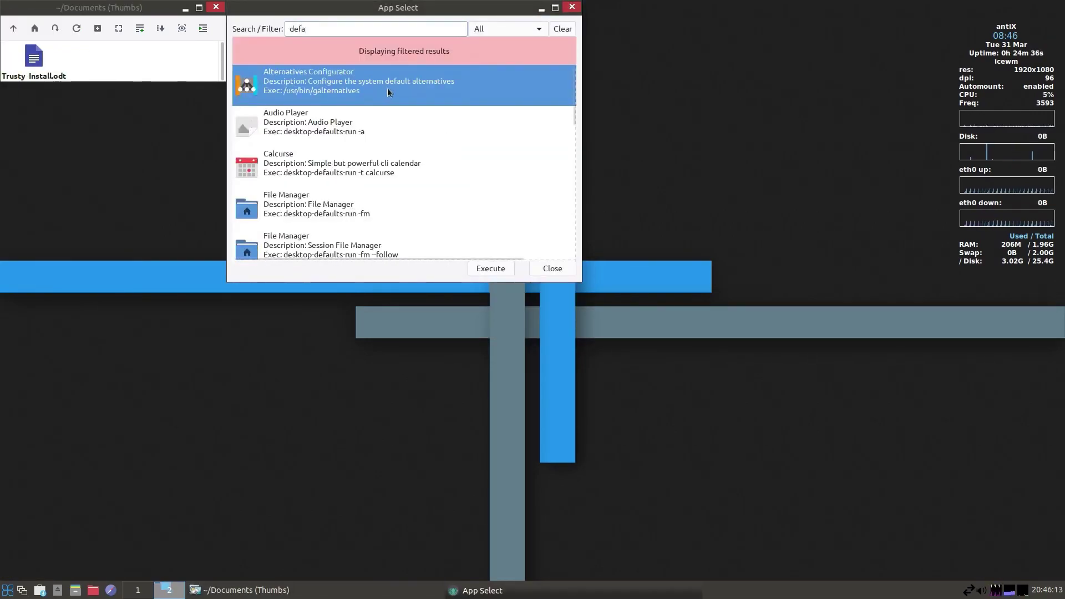
Run the Alternatives Configurator from the 'defa'-filtered list, then close it.
{"action": "left_click", "coordinate": [490, 269]}
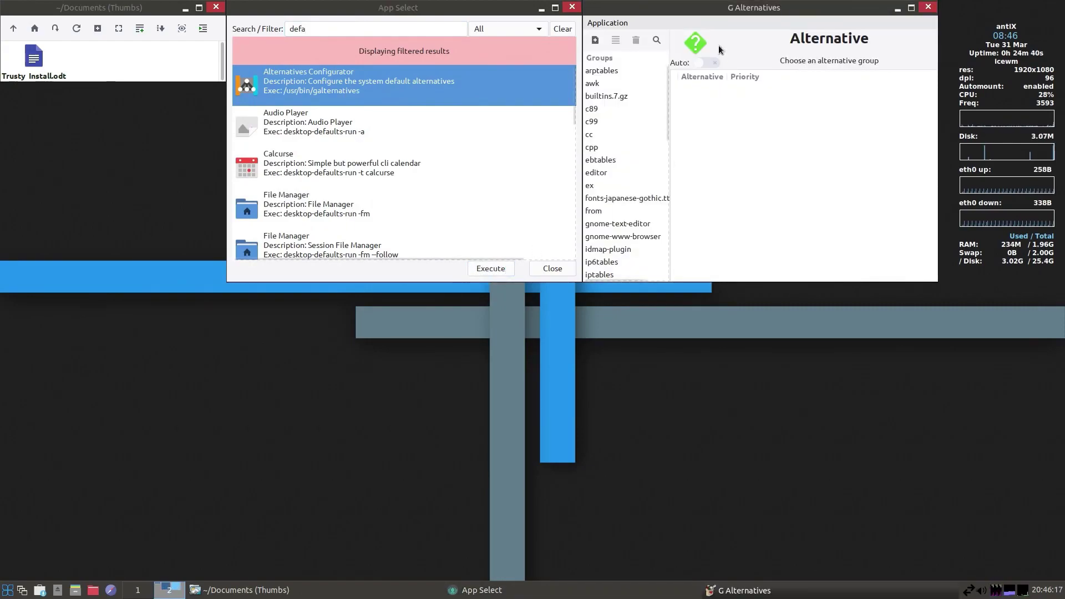
{"action": "left_click_drag", "start_coordinate": [669, 107], "coordinate": [668, 250]}
{"action": "left_click", "coordinate": [928, 7]}
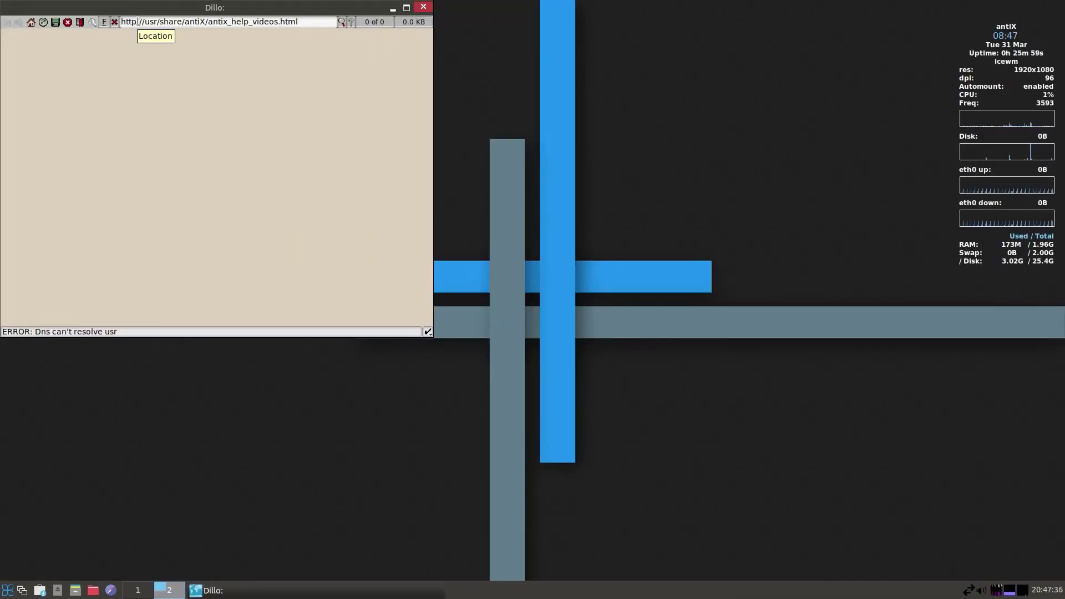
Load the antiX FAQ through a file:// address and open its Control Centre page.
{"action": "left_click_drag", "start_coordinate": [143, 21], "coordinate": [120, 21]}
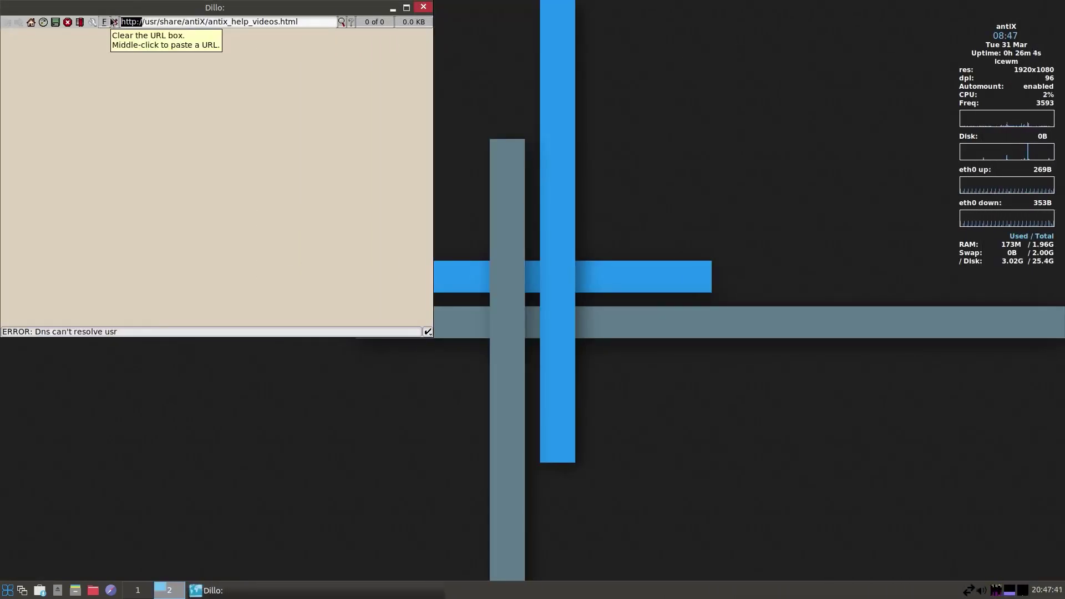
{"action": "type", "text": "file"}
{"action": "key", "text": "Return"}
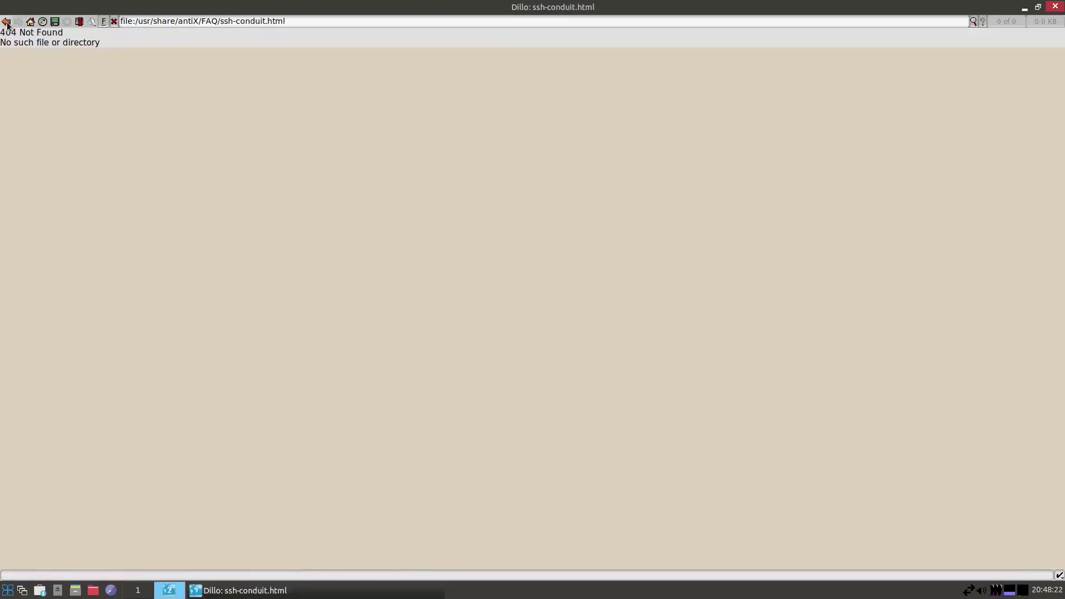
{"action": "left_click", "coordinate": [7, 23]}
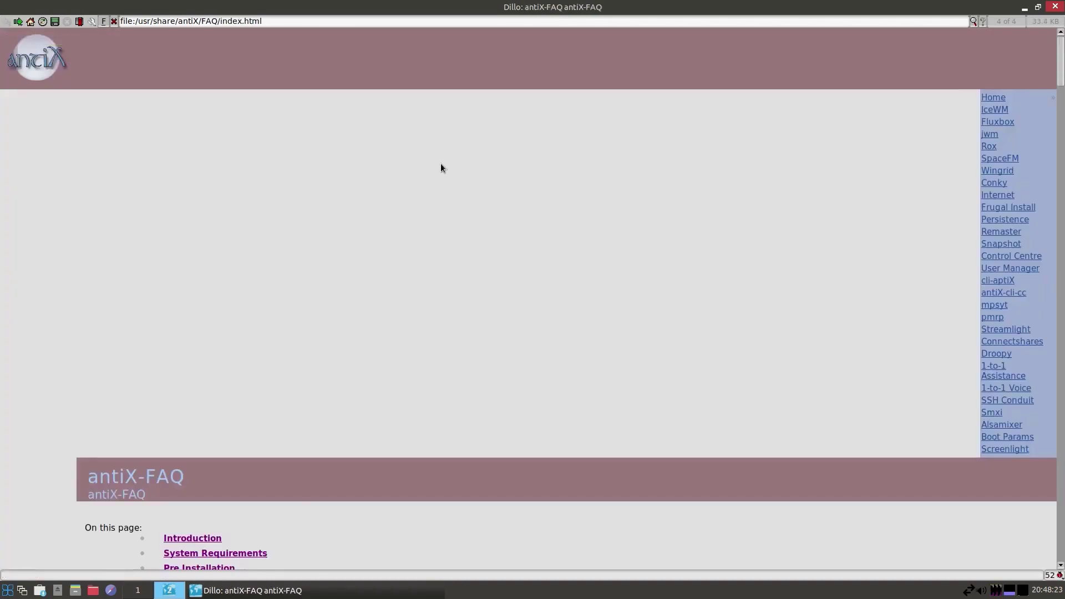
{"action": "left_click", "coordinate": [1009, 255]}
{"action": "scroll", "coordinate": [819, 303], "scroll_direction": "down", "scroll_amount": 5}
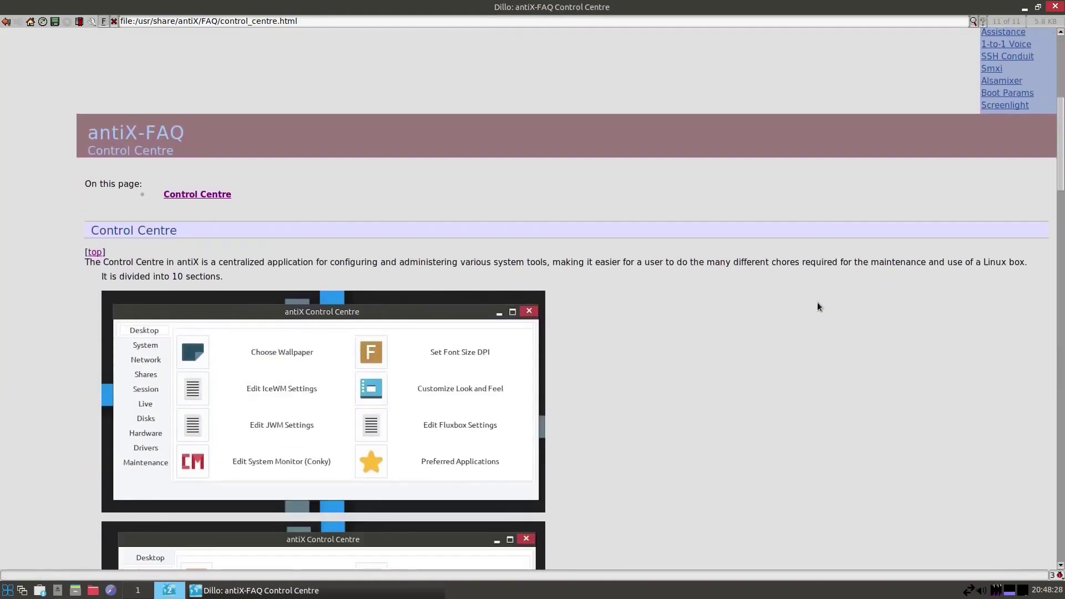
{"action": "scroll", "coordinate": [817, 303], "scroll_direction": "down", "scroll_amount": 5}
{"action": "scroll", "coordinate": [813, 302], "scroll_direction": "down", "scroll_amount": 5}
{"action": "scroll", "coordinate": [813, 302], "scroll_direction": "down", "scroll_amount": 5}
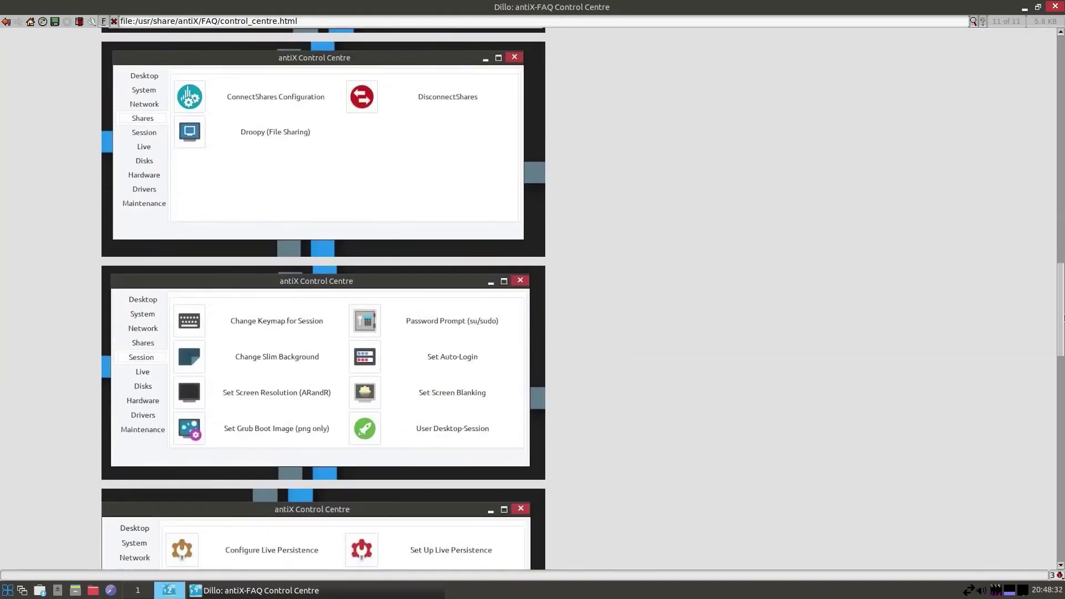
{"action": "scroll", "coordinate": [814, 302], "scroll_direction": "down", "scroll_amount": 5}
{"action": "scroll", "coordinate": [814, 303], "scroll_direction": "down", "scroll_amount": 5}
{"action": "key", "text": "Home"}
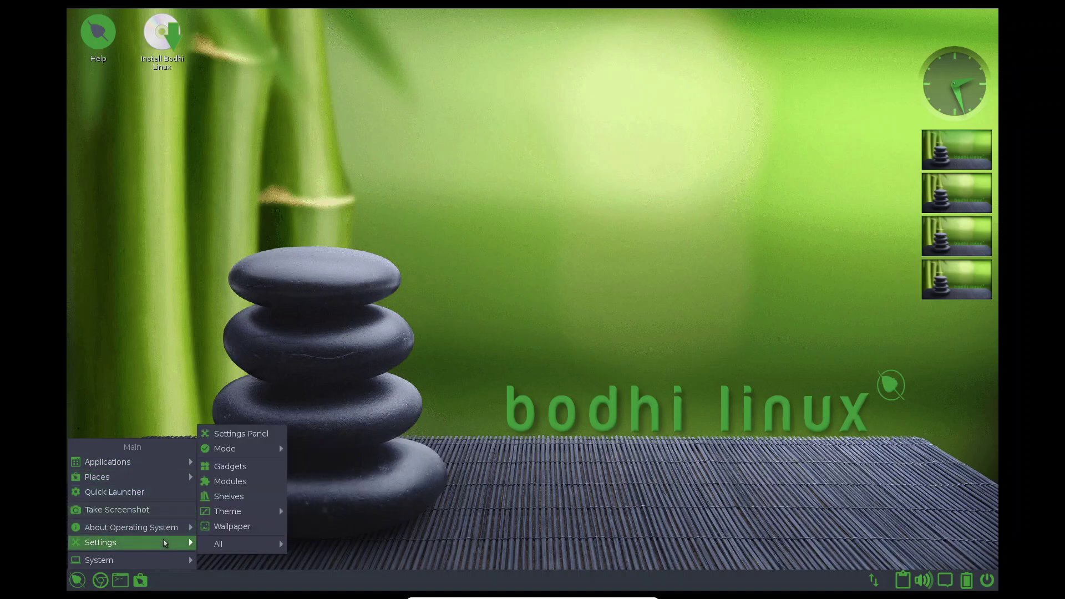
{"action": "mouse_move", "coordinate": [100, 543]}
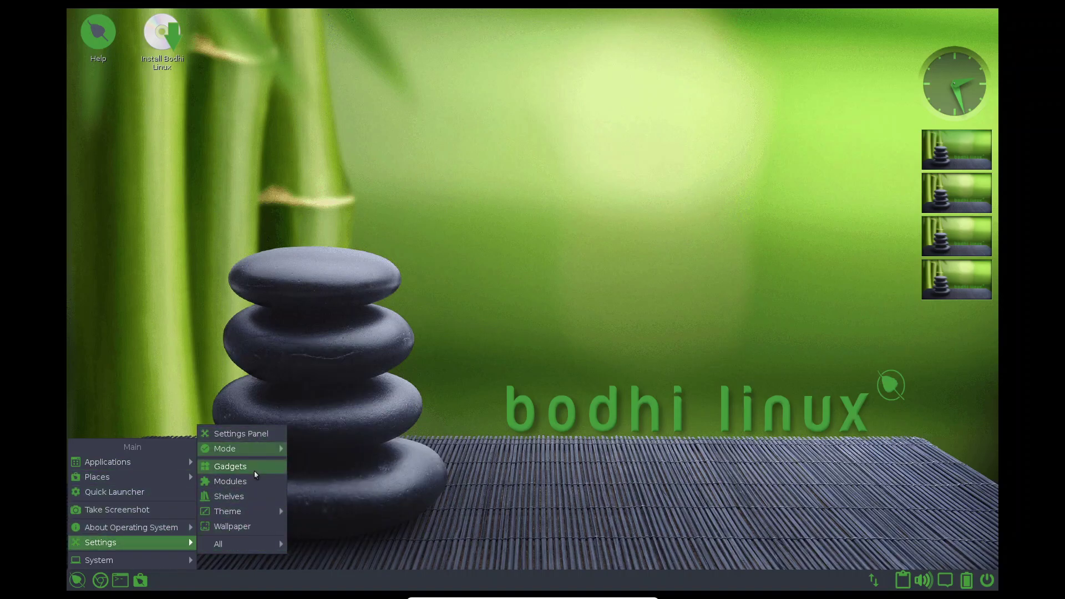
Open and close the Wallpaper settings, then browse the main menu's Applications submenus.
{"action": "left_click", "coordinate": [233, 526]}
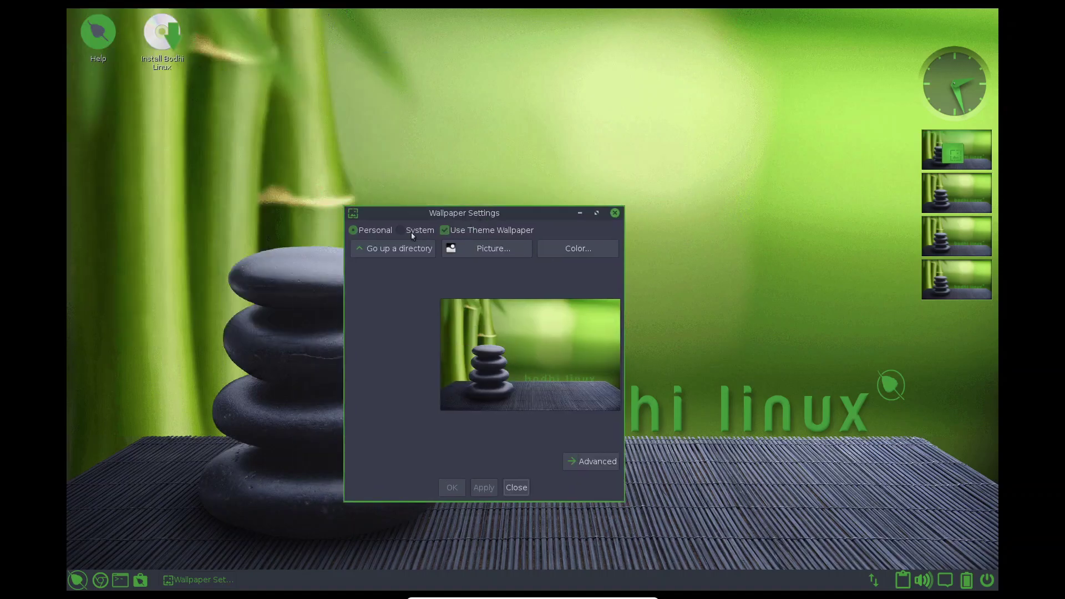
{"action": "left_click", "coordinate": [614, 213]}
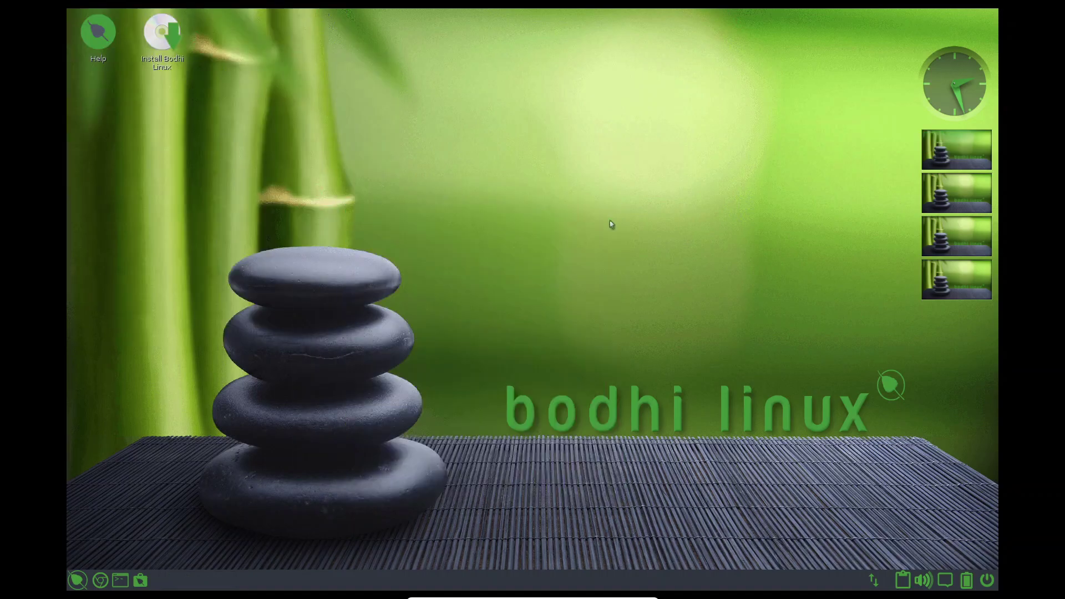
{"action": "left_click", "coordinate": [78, 580]}
{"action": "mouse_move", "coordinate": [107, 462]}
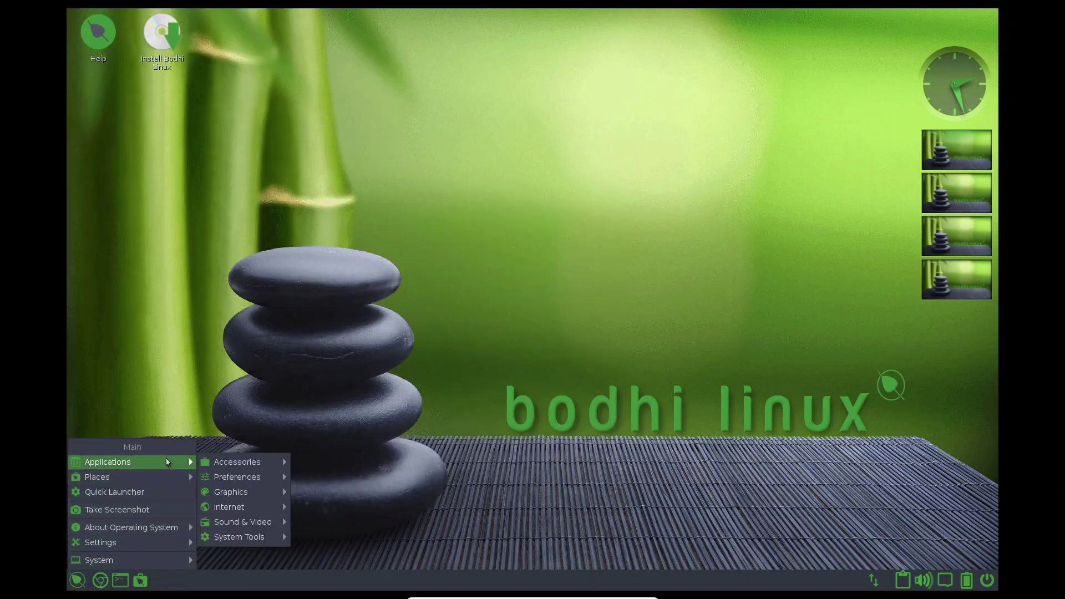
{"action": "left_click", "coordinate": [316, 471]}
{"action": "left_click", "coordinate": [391, 16]}
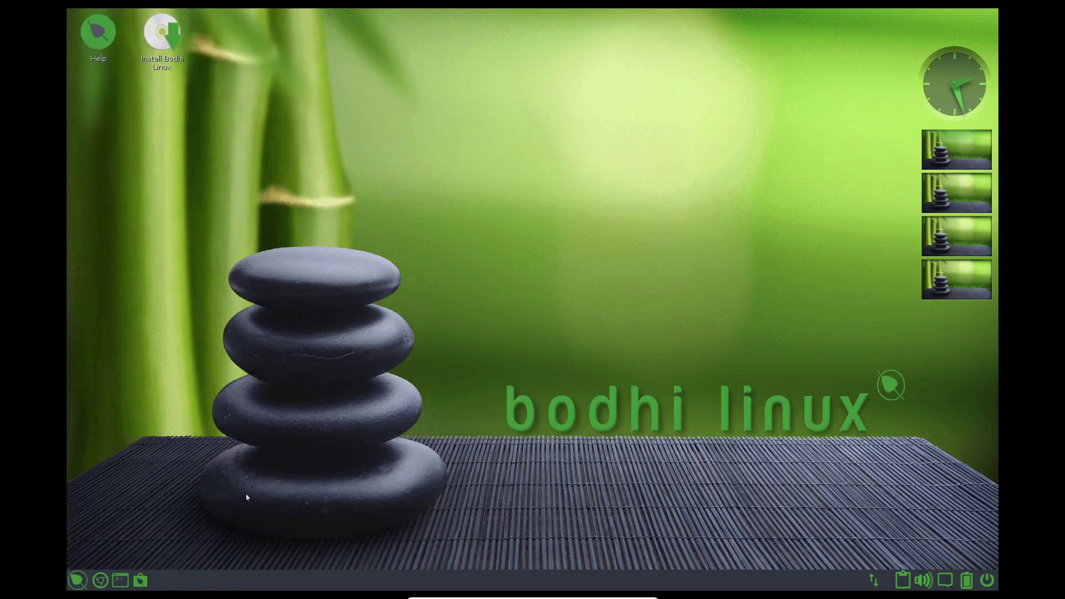
{"action": "left_click", "coordinate": [79, 579]}
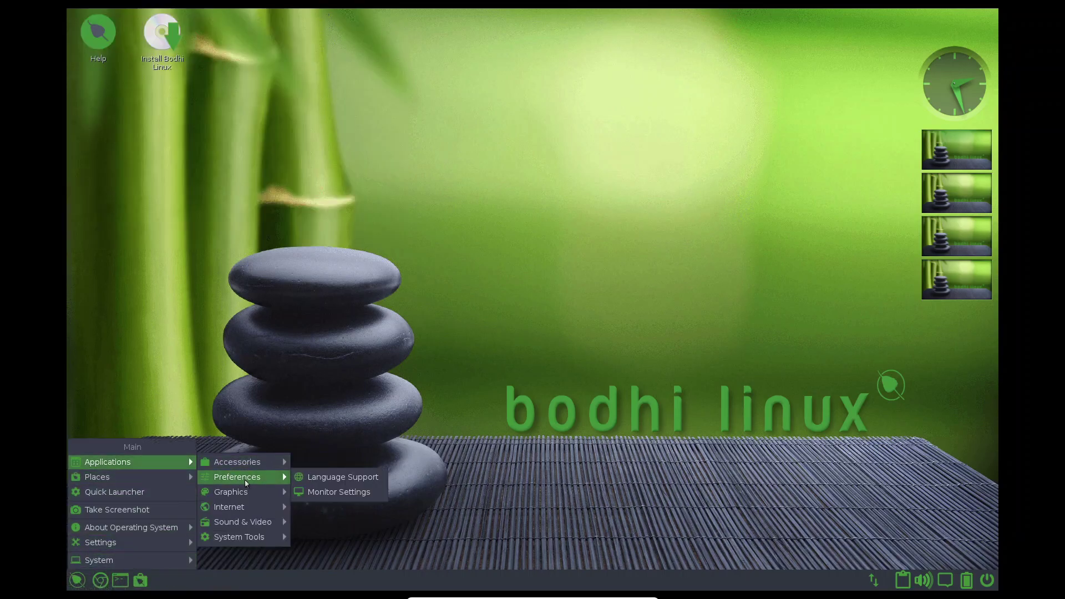
{"action": "left_click", "coordinate": [350, 507]}
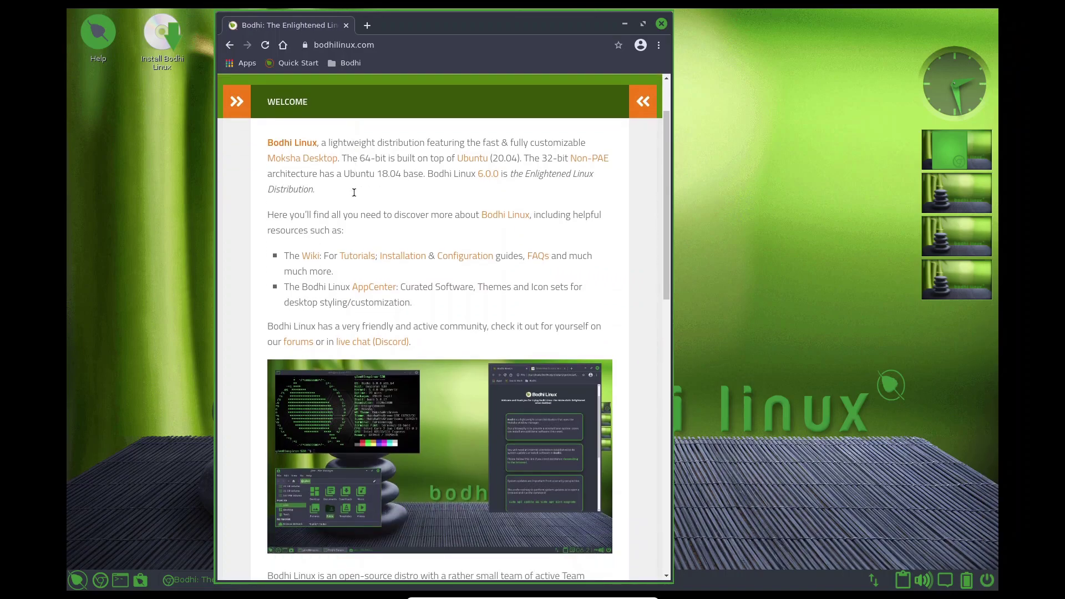
{"action": "scroll", "coordinate": [354, 193], "scroll_direction": "down", "scroll_amount": 4}
{"action": "scroll", "coordinate": [353, 194], "scroll_direction": "down", "scroll_amount": 4}
{"action": "scroll", "coordinate": [353, 193], "scroll_direction": "down", "scroll_amount": 4}
{"action": "scroll", "coordinate": [354, 193], "scroll_direction": "up", "scroll_amount": 5}
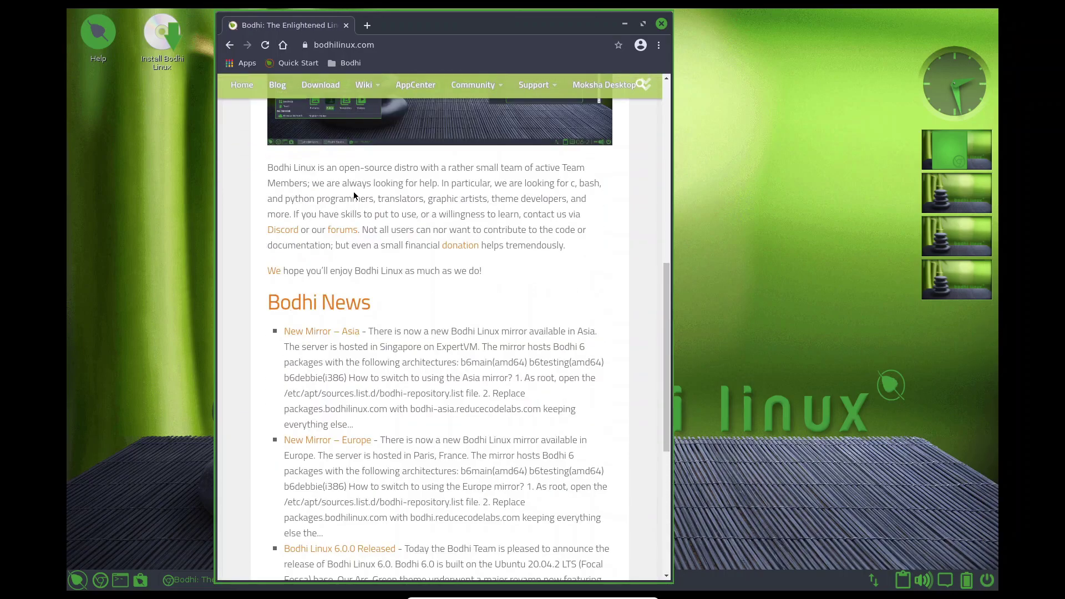
{"action": "scroll", "coordinate": [354, 193], "scroll_direction": "up", "scroll_amount": 5}
{"action": "left_click", "coordinate": [320, 87]}
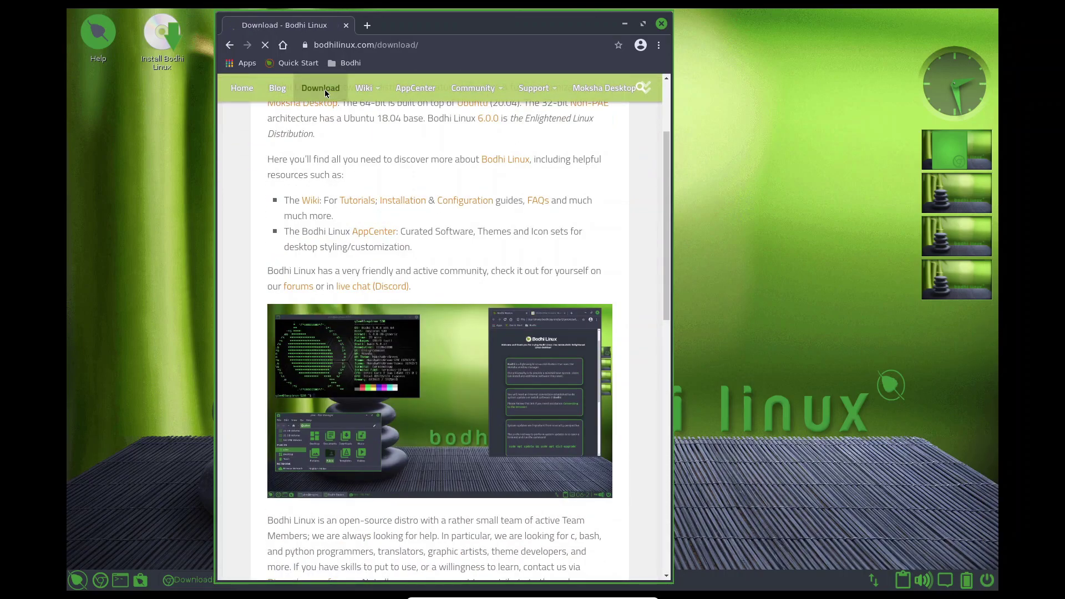
{"action": "scroll", "coordinate": [341, 230], "scroll_direction": "down", "scroll_amount": 5}
{"action": "scroll", "coordinate": [341, 229], "scroll_direction": "down", "scroll_amount": 3}
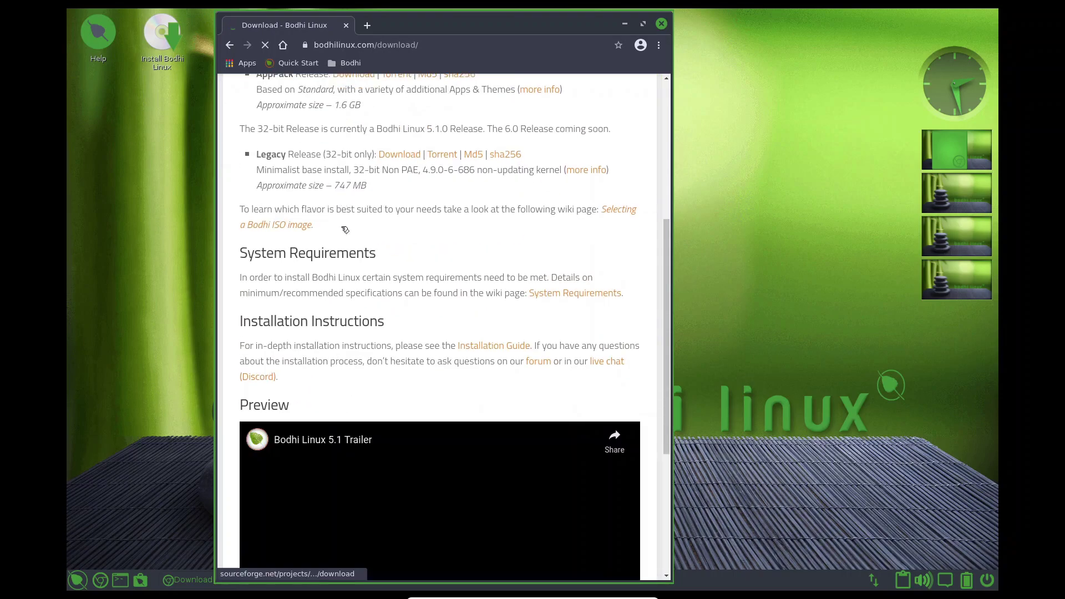
{"action": "scroll", "coordinate": [341, 229], "scroll_direction": "down", "scroll_amount": 5}
{"action": "scroll", "coordinate": [341, 229], "scroll_direction": "up", "scroll_amount": 8}
{"action": "scroll", "coordinate": [342, 229], "scroll_direction": "up", "scroll_amount": 3}
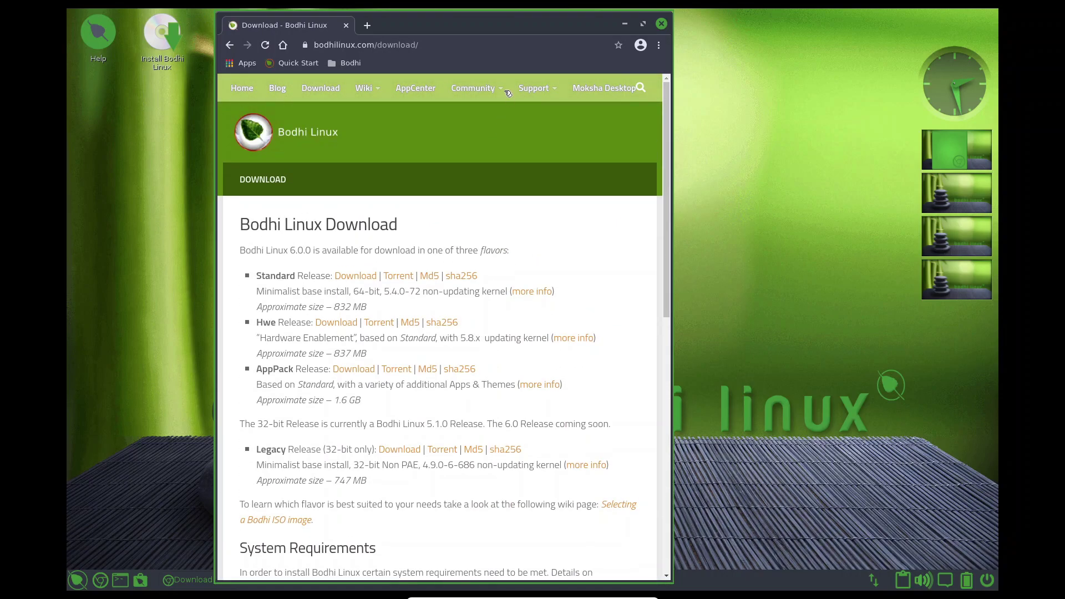
{"action": "left_click", "coordinate": [243, 88]}
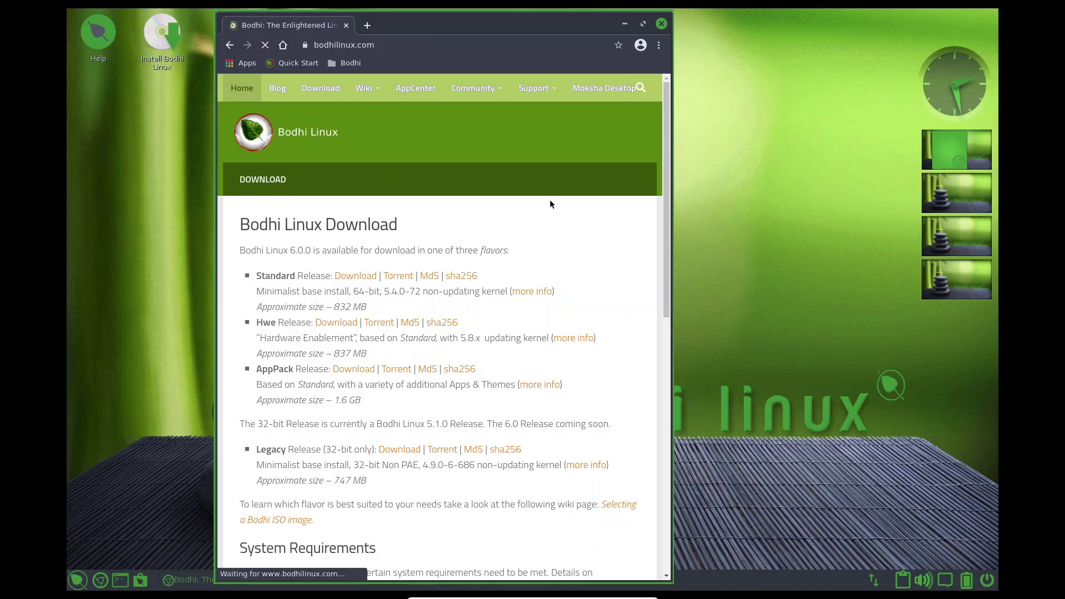
{"action": "left_click", "coordinate": [605, 89]}
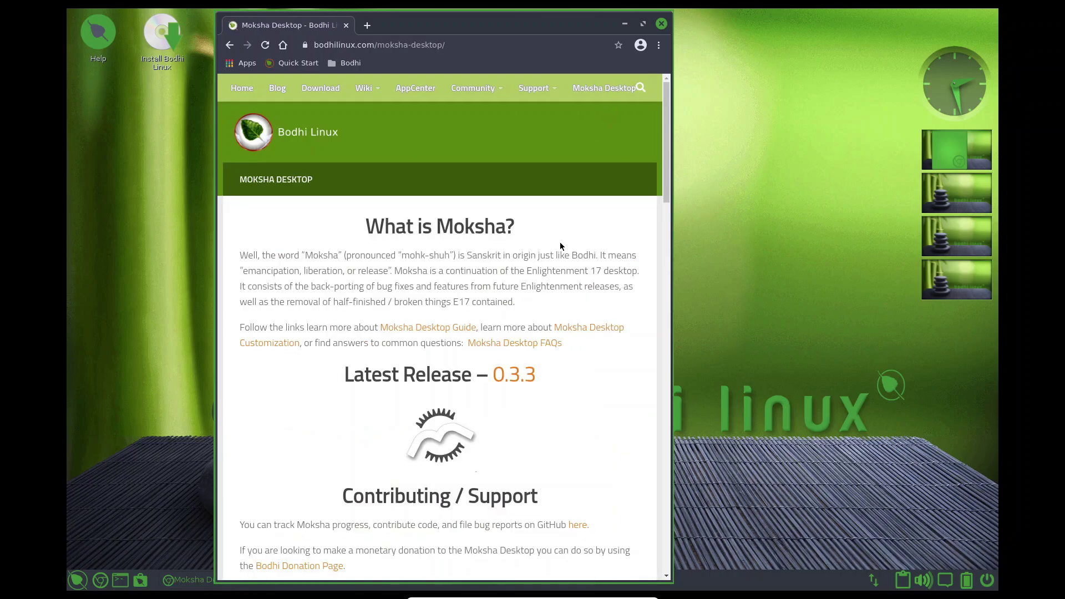
{"action": "scroll", "coordinate": [561, 243], "scroll_direction": "down", "scroll_amount": 6}
{"action": "scroll", "coordinate": [561, 243], "scroll_direction": "down", "scroll_amount": 6}
{"action": "scroll", "coordinate": [560, 243], "scroll_direction": "down", "scroll_amount": 5}
{"action": "scroll", "coordinate": [561, 242], "scroll_direction": "down", "scroll_amount": 5}
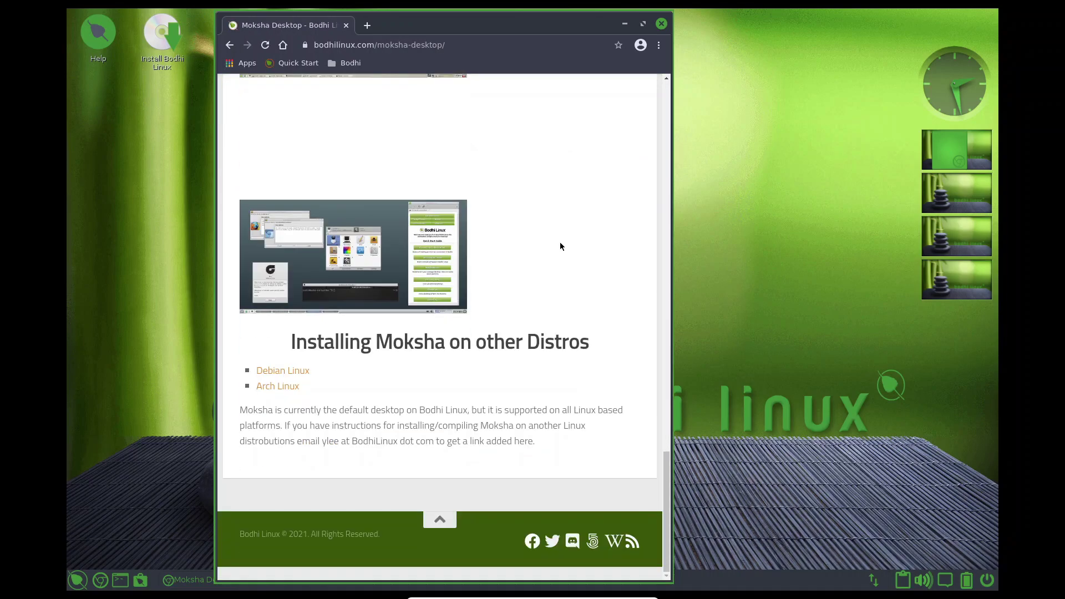
{"action": "scroll", "coordinate": [561, 242], "scroll_direction": "up", "scroll_amount": 5}
{"action": "scroll", "coordinate": [560, 242], "scroll_direction": "up", "scroll_amount": 5}
{"action": "scroll", "coordinate": [560, 242], "scroll_direction": "up", "scroll_amount": 6}
{"action": "scroll", "coordinate": [574, 216], "scroll_direction": "up", "scroll_amount": 2}
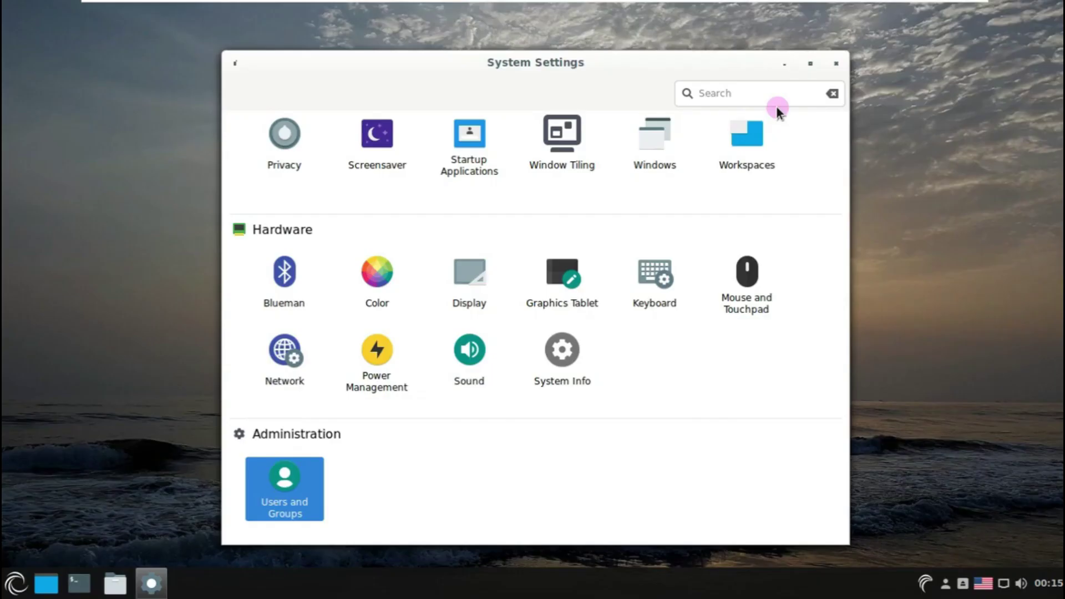
{"action": "scroll", "coordinate": [550, 150], "scroll_direction": "up", "scroll_amount": 5}
{"action": "scroll", "coordinate": [326, 411], "scroll_direction": "up", "scroll_amount": 3}
Check the Privacy settings, close System Settings, and view System Monitor's resource history graphs.
{"action": "left_click", "coordinate": [285, 432]}
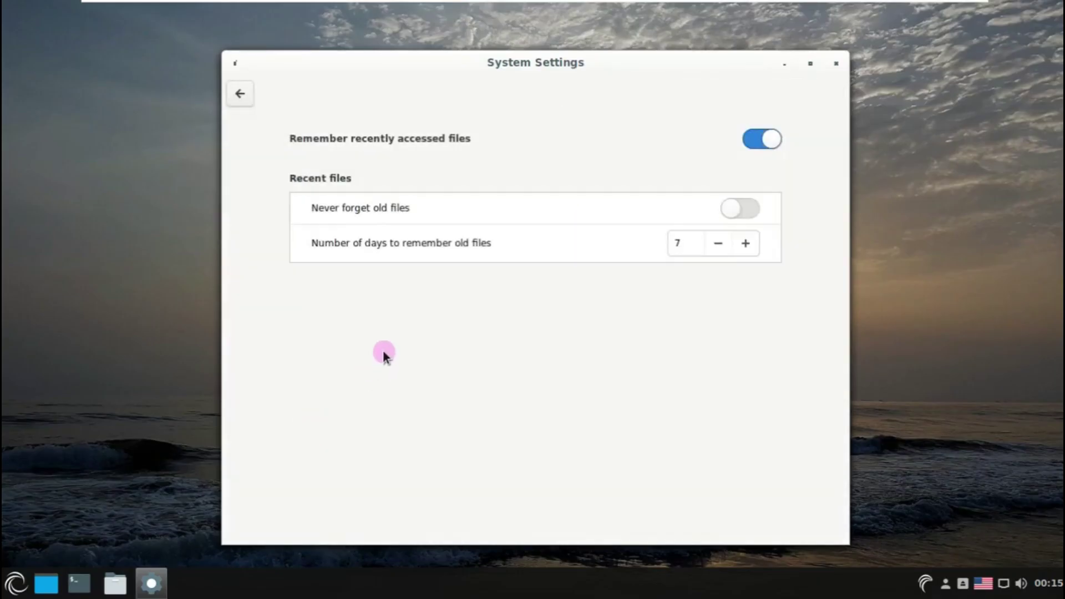
{"action": "left_click", "coordinate": [837, 64]}
{"action": "left_click", "coordinate": [15, 584]}
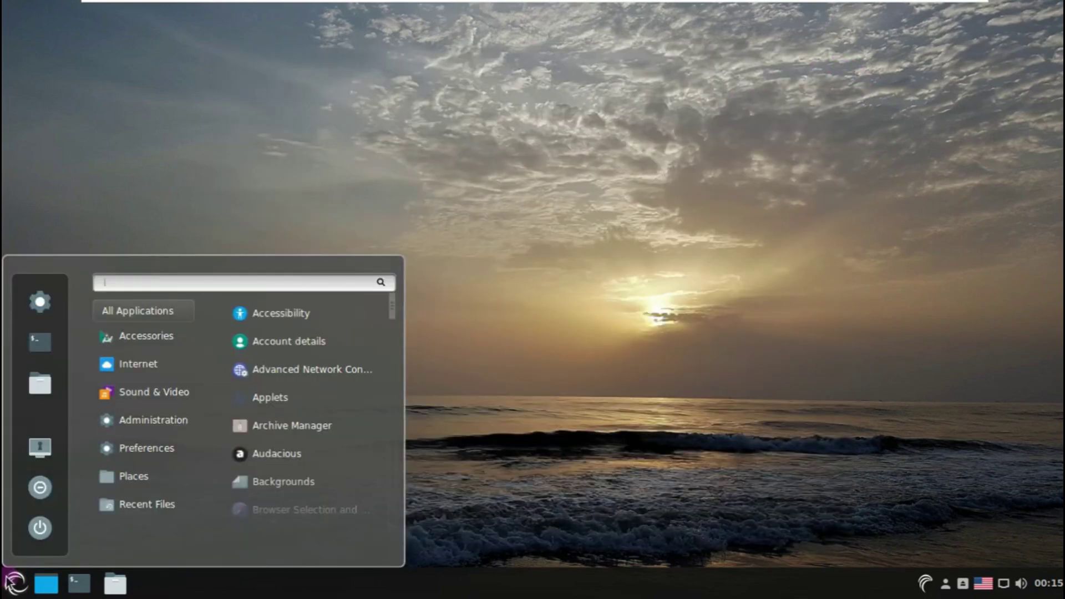
{"action": "scroll", "coordinate": [321, 349], "scroll_direction": "down", "scroll_amount": 1}
{"action": "scroll", "coordinate": [322, 358], "scroll_direction": "down", "scroll_amount": 2}
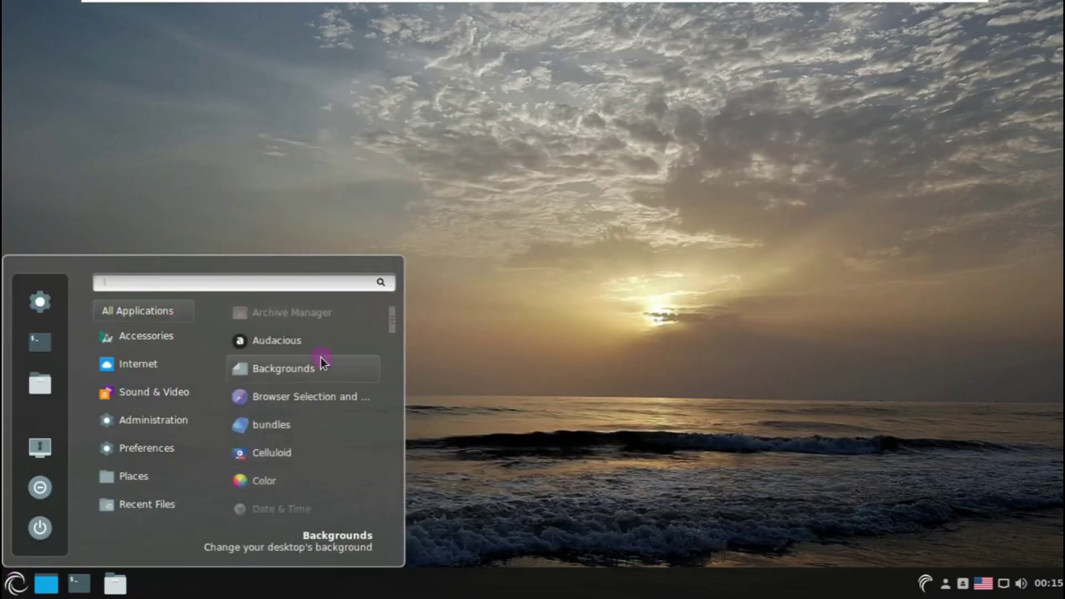
{"action": "scroll", "coordinate": [321, 372], "scroll_direction": "down", "scroll_amount": 2}
{"action": "scroll", "coordinate": [321, 372], "scroll_direction": "down", "scroll_amount": 3}
{"action": "scroll", "coordinate": [322, 373], "scroll_direction": "down", "scroll_amount": 3}
{"action": "scroll", "coordinate": [322, 372], "scroll_direction": "down", "scroll_amount": 1}
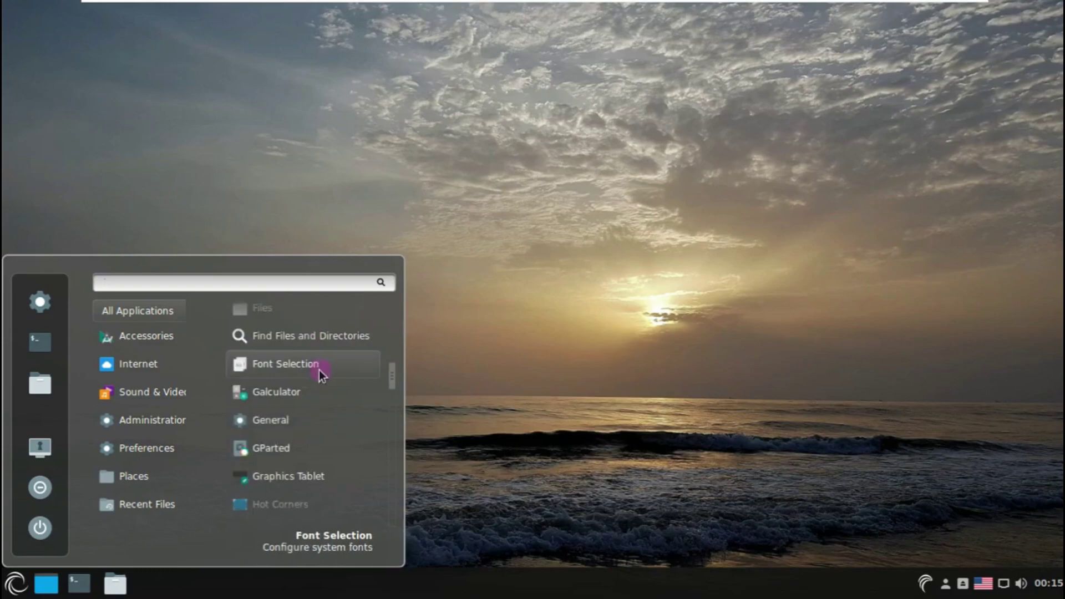
{"action": "scroll", "coordinate": [322, 372], "scroll_direction": "down", "scroll_amount": 2}
{"action": "scroll", "coordinate": [319, 371], "scroll_direction": "down", "scroll_amount": 2}
{"action": "scroll", "coordinate": [318, 371], "scroll_direction": "down", "scroll_amount": 2}
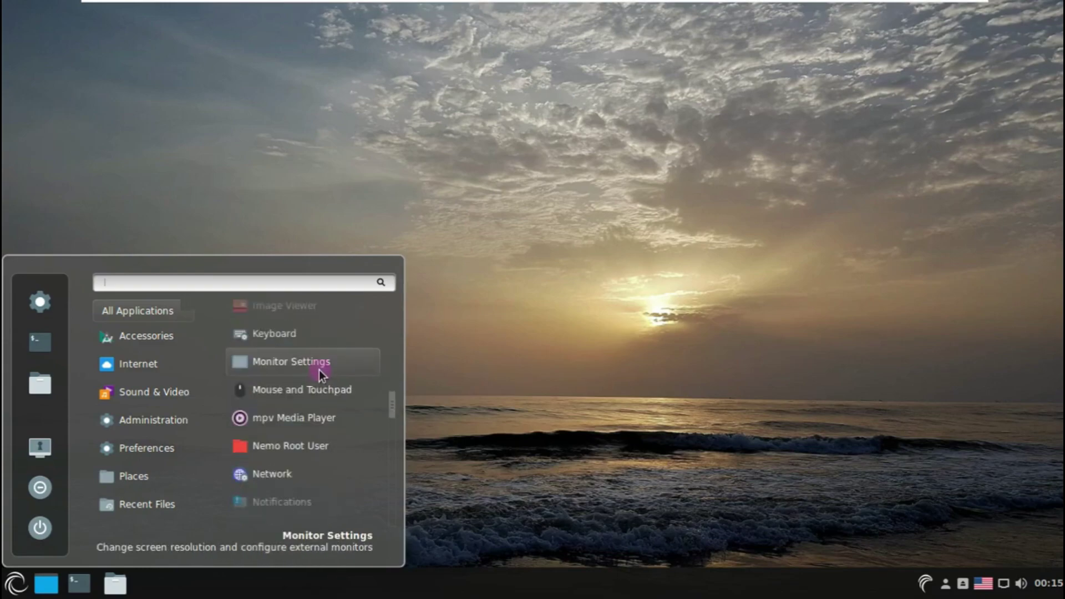
{"action": "scroll", "coordinate": [319, 370], "scroll_direction": "down", "scroll_amount": 2}
{"action": "scroll", "coordinate": [319, 371], "scroll_direction": "down", "scroll_amount": 2}
{"action": "scroll", "coordinate": [319, 371], "scroll_direction": "down", "scroll_amount": 1}
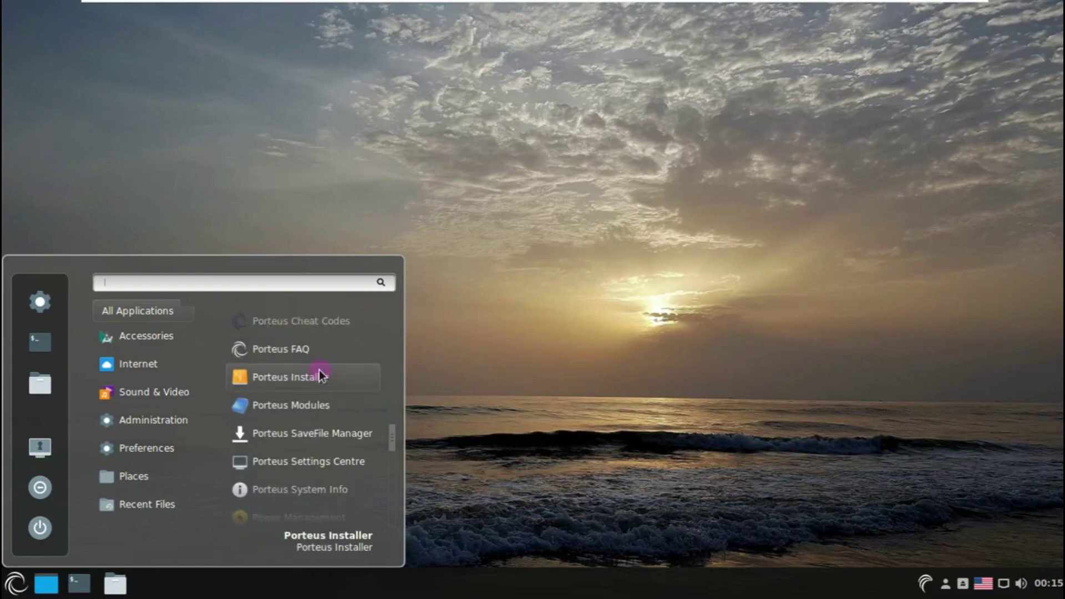
{"action": "scroll", "coordinate": [319, 370], "scroll_direction": "down", "scroll_amount": 1}
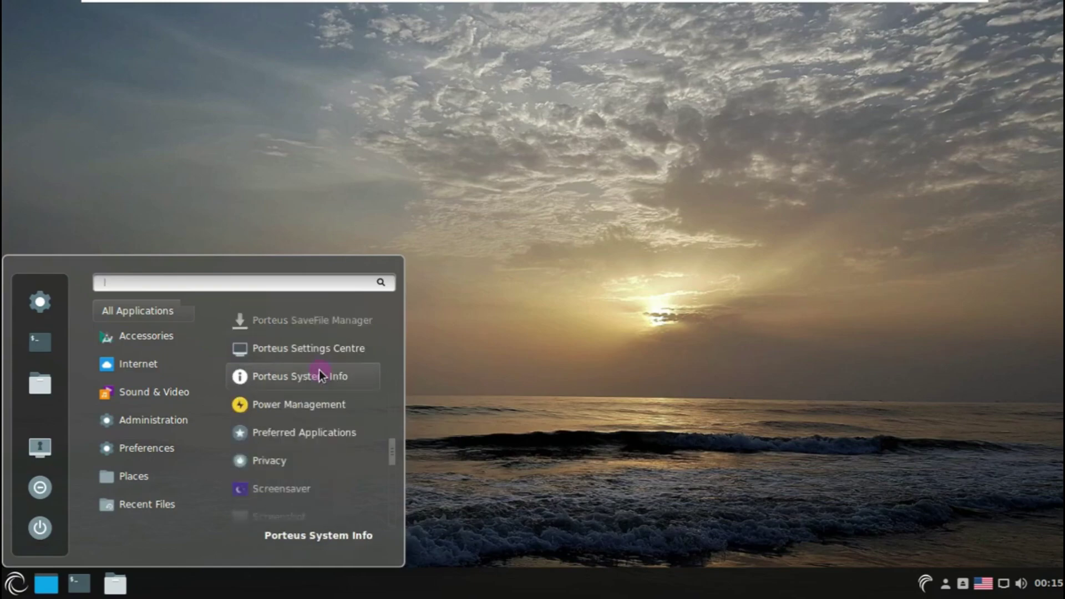
{"action": "scroll", "coordinate": [320, 370], "scroll_direction": "down", "scroll_amount": 1}
{"action": "scroll", "coordinate": [319, 370], "scroll_direction": "down", "scroll_amount": 1}
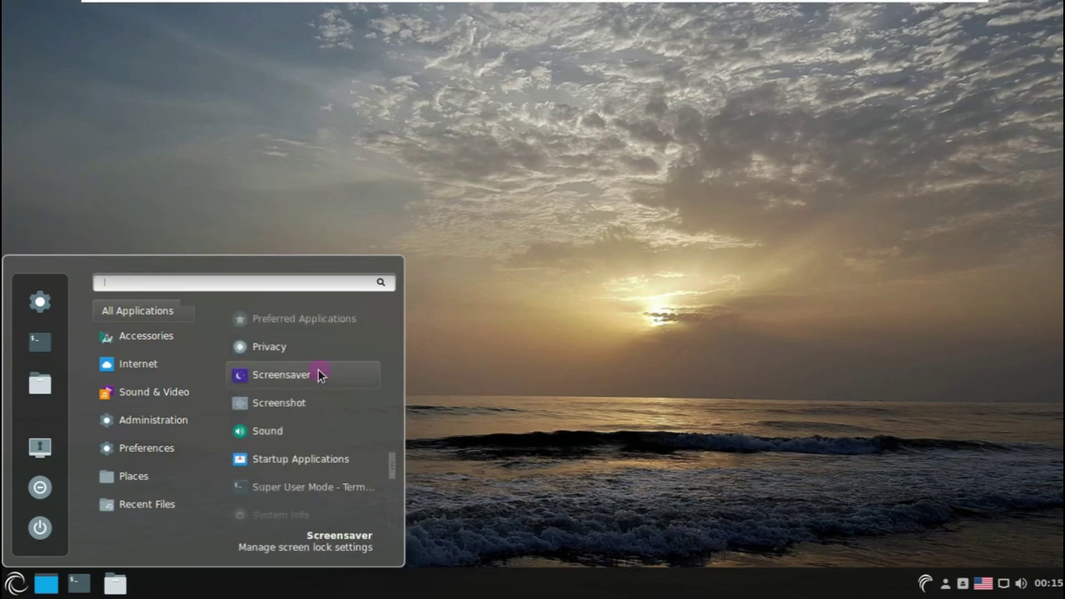
{"action": "scroll", "coordinate": [319, 371], "scroll_direction": "down", "scroll_amount": 1}
{"action": "scroll", "coordinate": [319, 370], "scroll_direction": "down", "scroll_amount": 1}
{"action": "scroll", "coordinate": [318, 371], "scroll_direction": "down", "scroll_amount": 1}
{"action": "scroll", "coordinate": [319, 371], "scroll_direction": "down", "scroll_amount": 1}
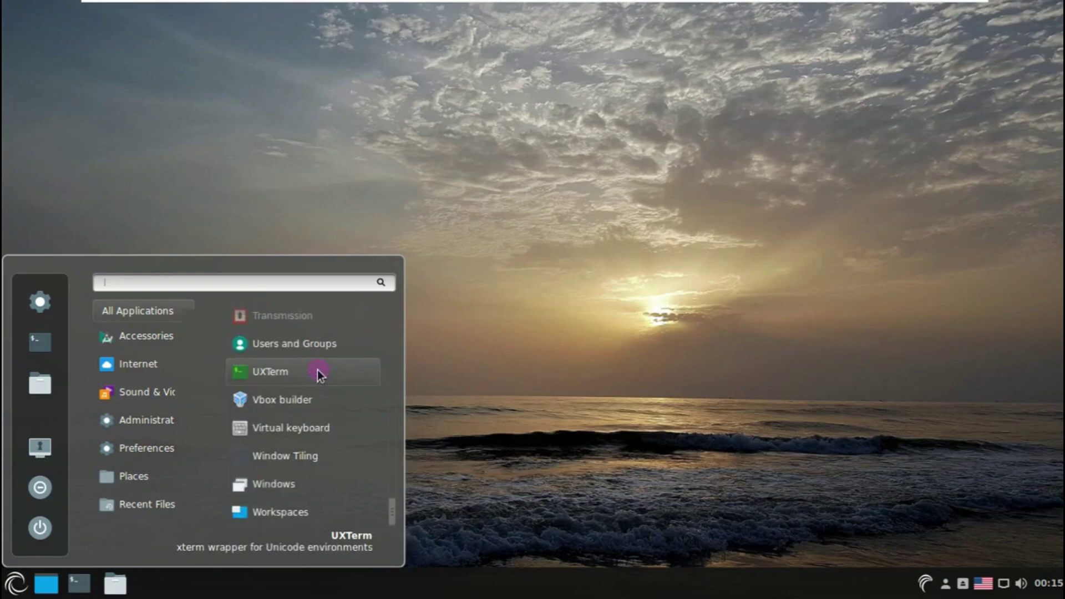
{"action": "scroll", "coordinate": [340, 339], "scroll_direction": "up", "scroll_amount": 1}
{"action": "scroll", "coordinate": [339, 339], "scroll_direction": "down", "scroll_amount": 1}
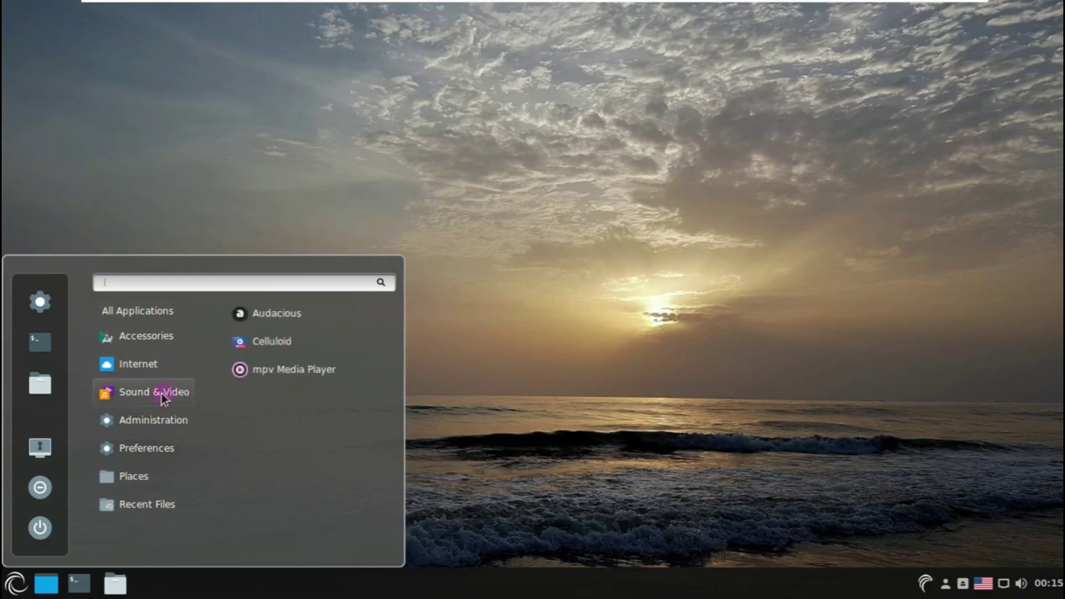
{"action": "mouse_move", "coordinate": [147, 419]}
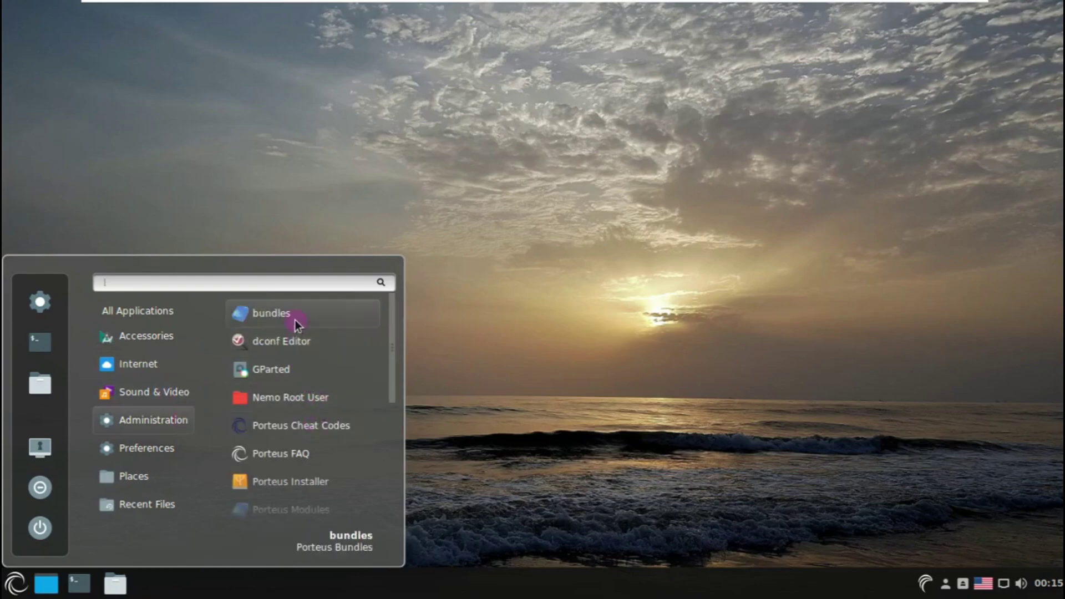
{"action": "scroll", "coordinate": [300, 341], "scroll_direction": "down", "scroll_amount": 1}
{"action": "scroll", "coordinate": [301, 344], "scroll_direction": "down", "scroll_amount": 1}
{"action": "scroll", "coordinate": [301, 347], "scroll_direction": "down", "scroll_amount": 1}
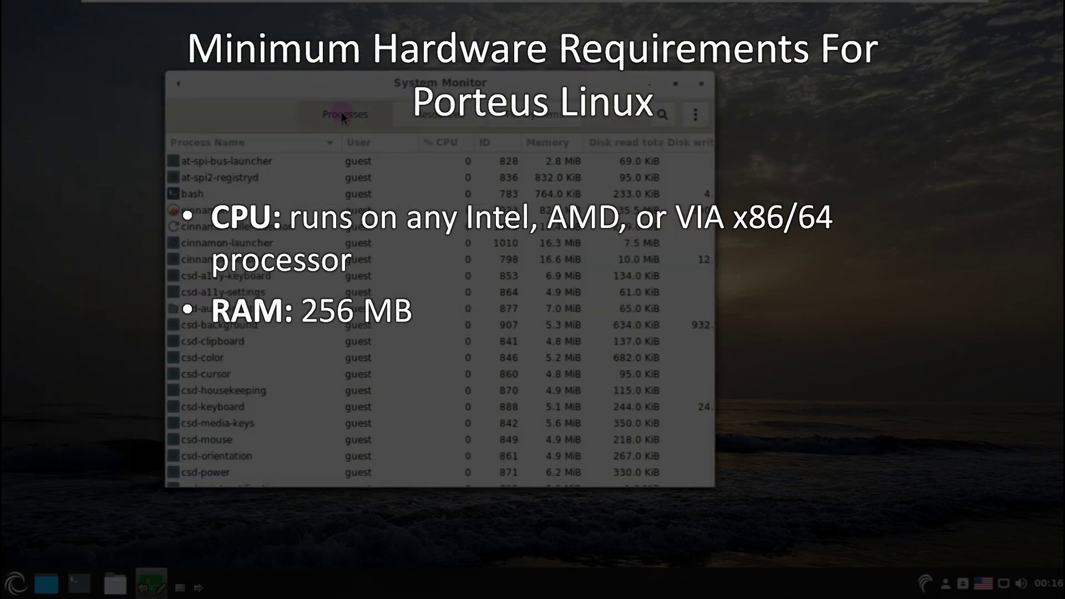
{"action": "left_click", "coordinate": [408, 110]}
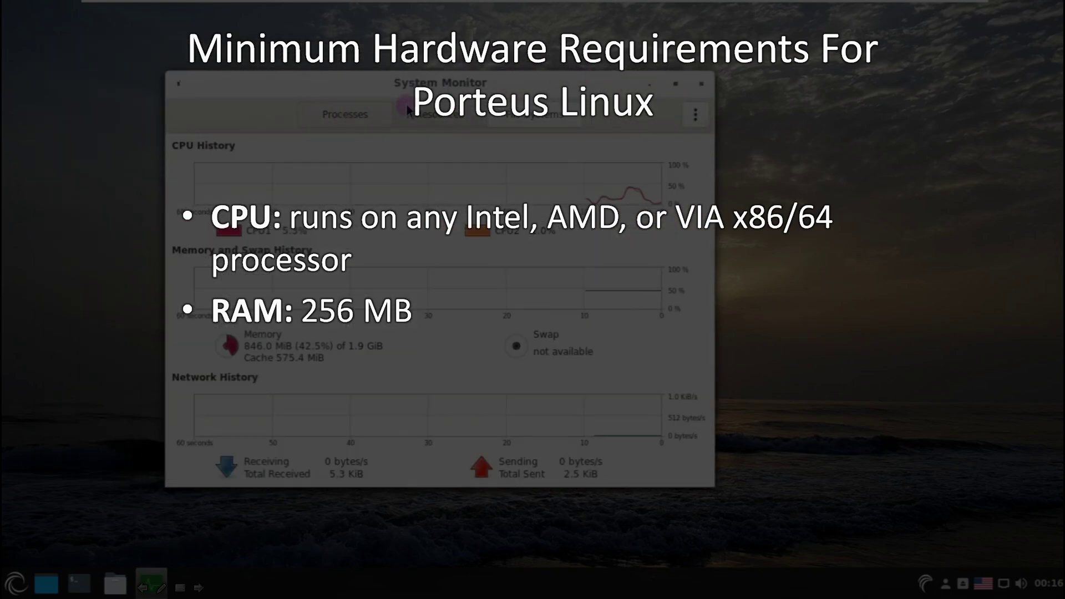
Check mounted file systems, close System Monitor, and open Themes from the Cinnamon menu.
{"action": "left_click", "coordinate": [507, 121]}
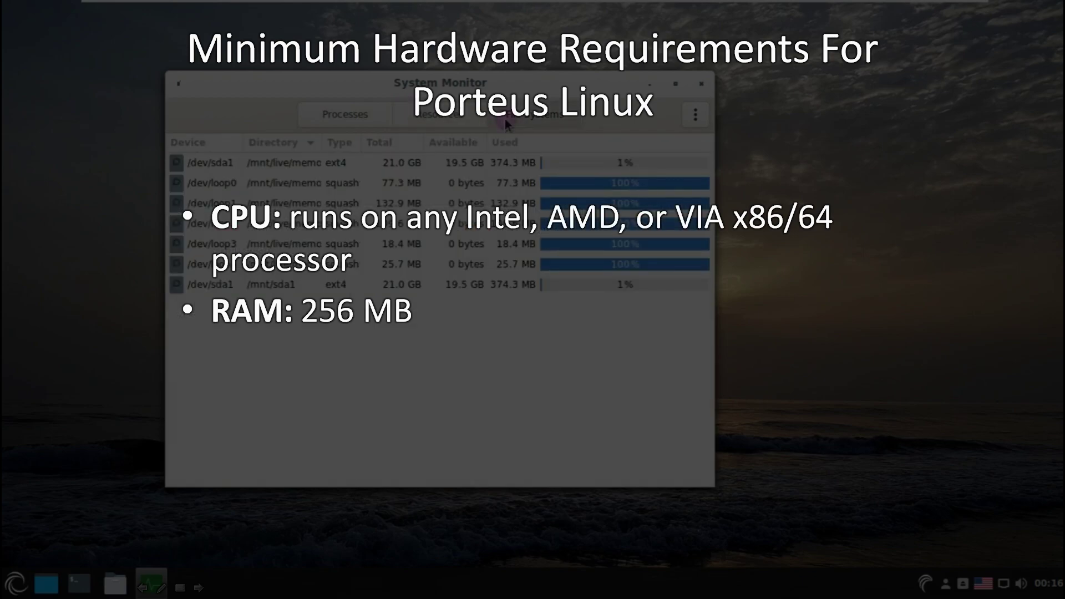
{"action": "left_click", "coordinate": [701, 86]}
{"action": "left_click", "coordinate": [15, 583]}
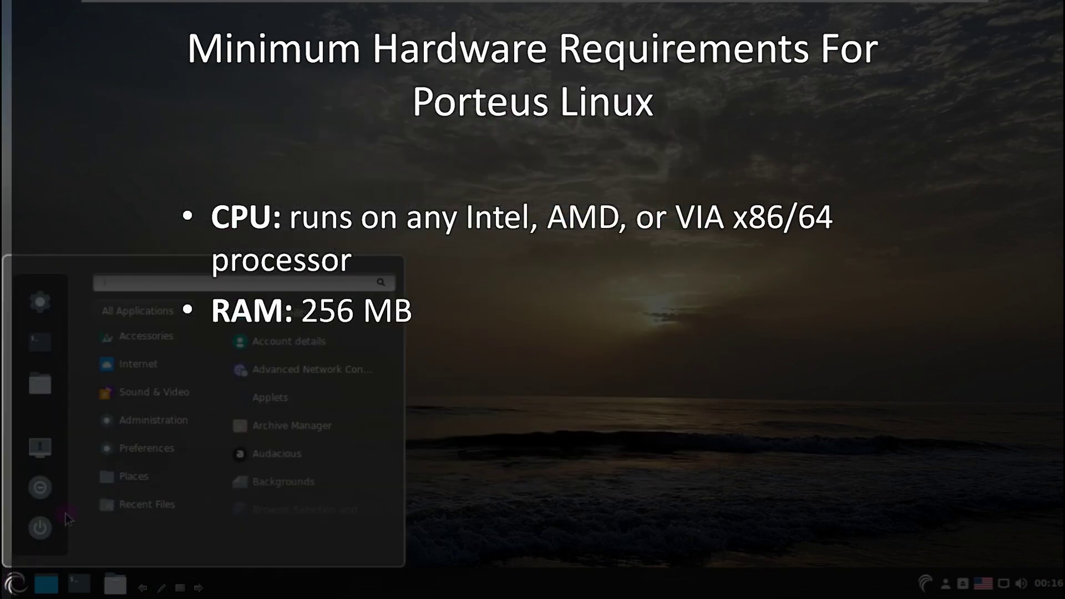
{"action": "scroll", "coordinate": [313, 369], "scroll_direction": "down", "scroll_amount": 3}
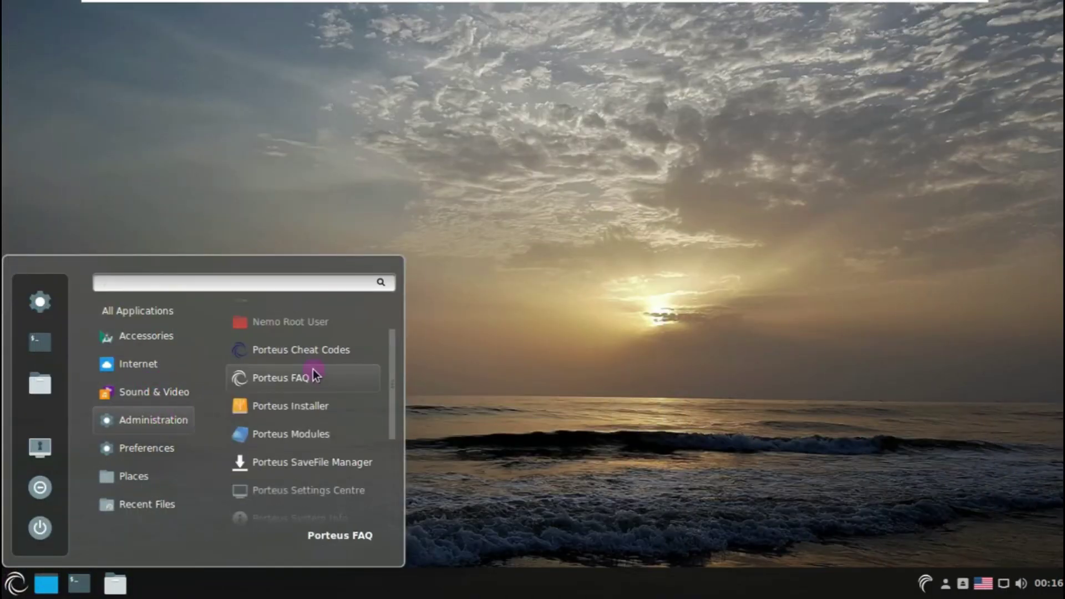
{"action": "scroll", "coordinate": [313, 369], "scroll_direction": "down", "scroll_amount": 3}
{"action": "scroll", "coordinate": [313, 369], "scroll_direction": "down", "scroll_amount": 2}
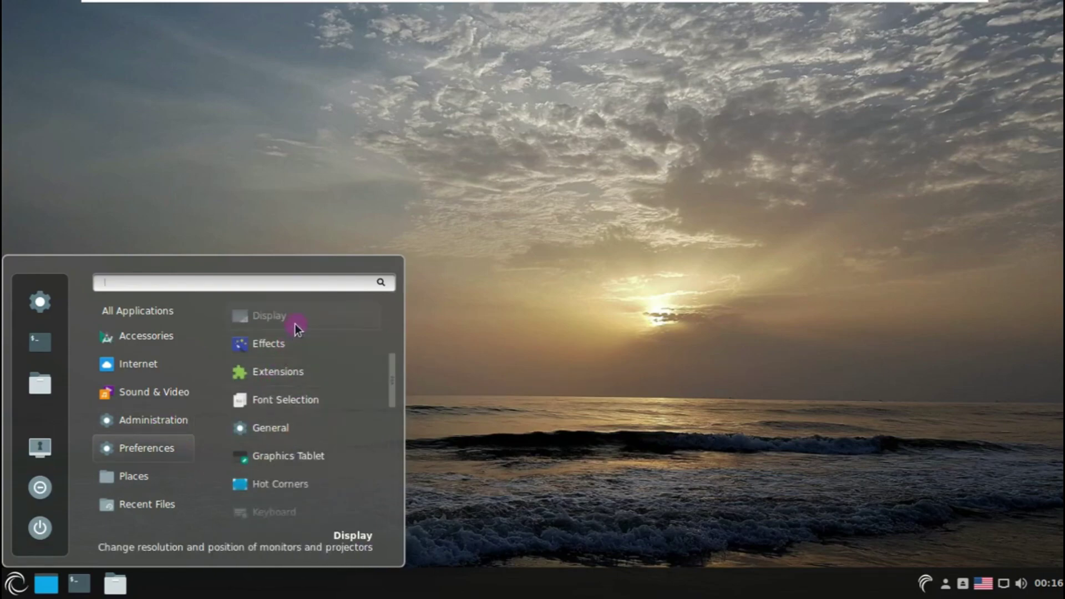
{"action": "scroll", "coordinate": [295, 324], "scroll_direction": "up", "scroll_amount": 3}
{"action": "scroll", "coordinate": [295, 324], "scroll_direction": "up", "scroll_amount": 1}
{"action": "scroll", "coordinate": [295, 324], "scroll_direction": "down", "scroll_amount": 3}
{"action": "scroll", "coordinate": [294, 324], "scroll_direction": "down", "scroll_amount": 3}
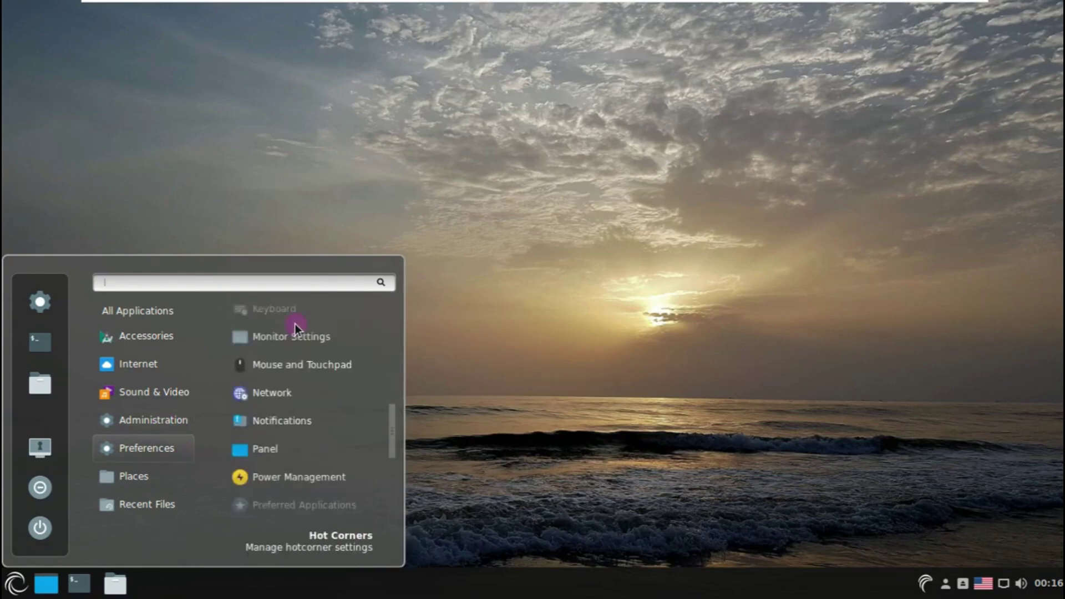
{"action": "scroll", "coordinate": [295, 324], "scroll_direction": "down", "scroll_amount": 3}
{"action": "scroll", "coordinate": [295, 324], "scroll_direction": "down", "scroll_amount": 2}
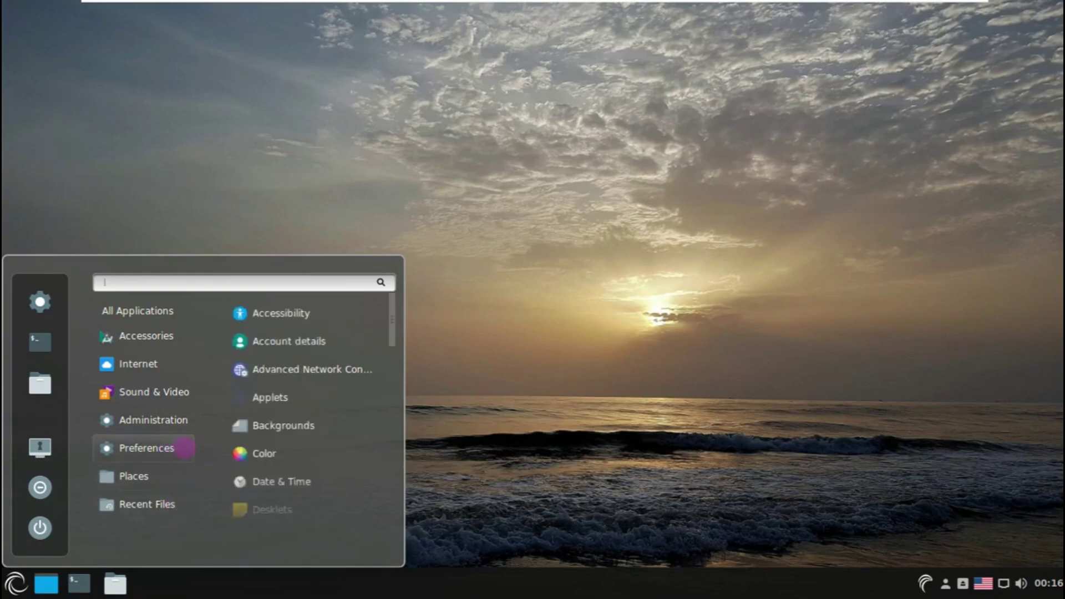
{"action": "scroll", "coordinate": [255, 429], "scroll_direction": "down", "scroll_amount": 3}
{"action": "scroll", "coordinate": [256, 428], "scroll_direction": "down", "scroll_amount": 3}
{"action": "scroll", "coordinate": [255, 428], "scroll_direction": "down", "scroll_amount": 3}
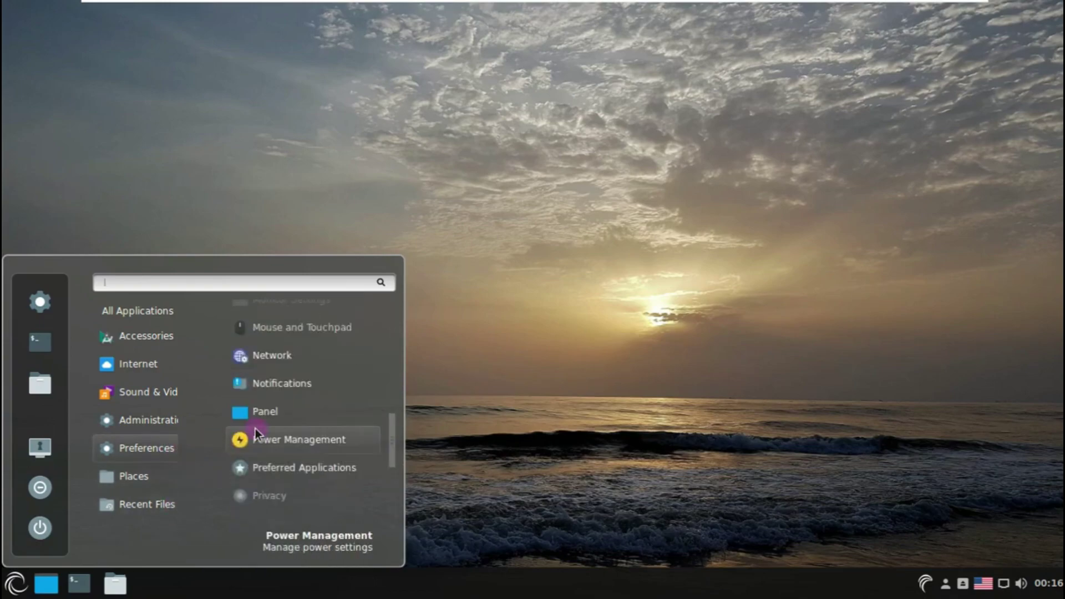
{"action": "scroll", "coordinate": [256, 429], "scroll_direction": "down", "scroll_amount": 2}
{"action": "scroll", "coordinate": [255, 428], "scroll_direction": "up", "scroll_amount": 1}
{"action": "scroll", "coordinate": [256, 429], "scroll_direction": "up", "scroll_amount": 4}
{"action": "scroll", "coordinate": [256, 429], "scroll_direction": "up", "scroll_amount": 3}
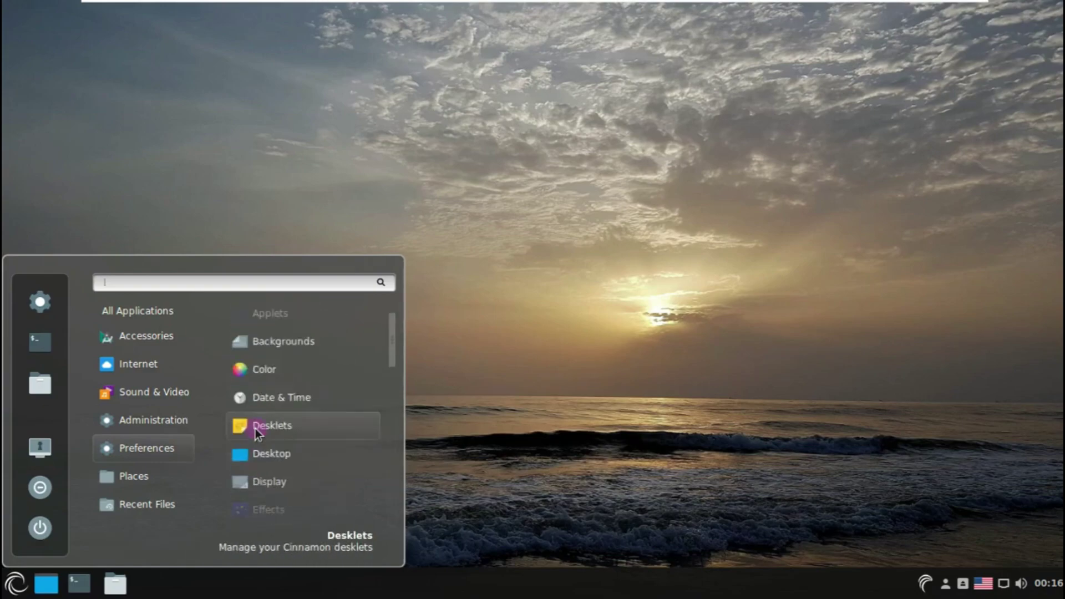
{"action": "scroll", "coordinate": [266, 416], "scroll_direction": "up", "scroll_amount": 3}
{"action": "scroll", "coordinate": [283, 407], "scroll_direction": "up", "scroll_amount": 1}
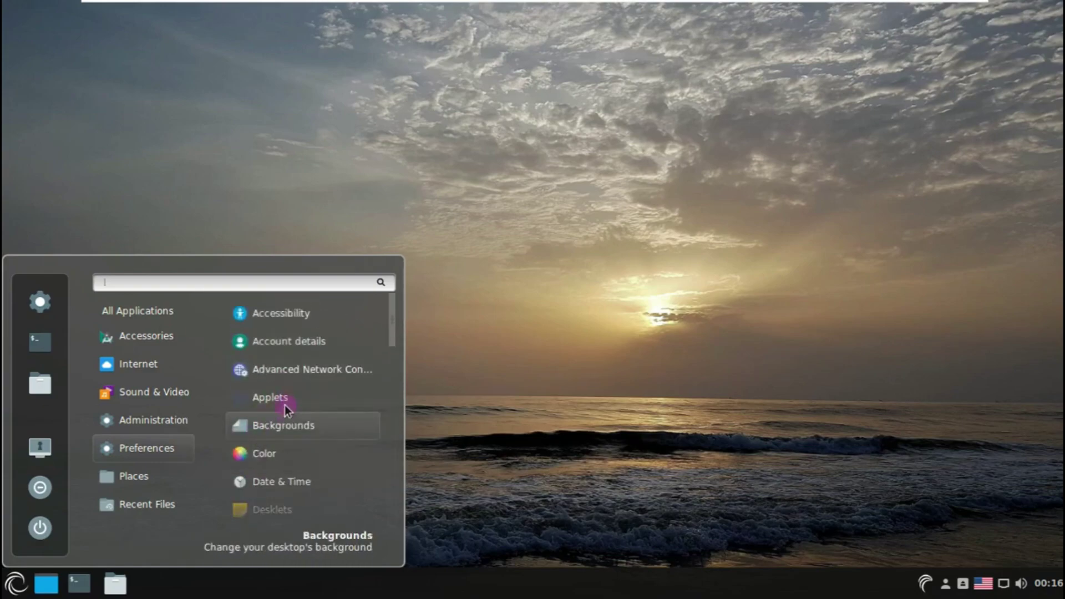
{"action": "scroll", "coordinate": [287, 446], "scroll_direction": "down", "scroll_amount": 3}
{"action": "scroll", "coordinate": [287, 445], "scroll_direction": "down", "scroll_amount": 3}
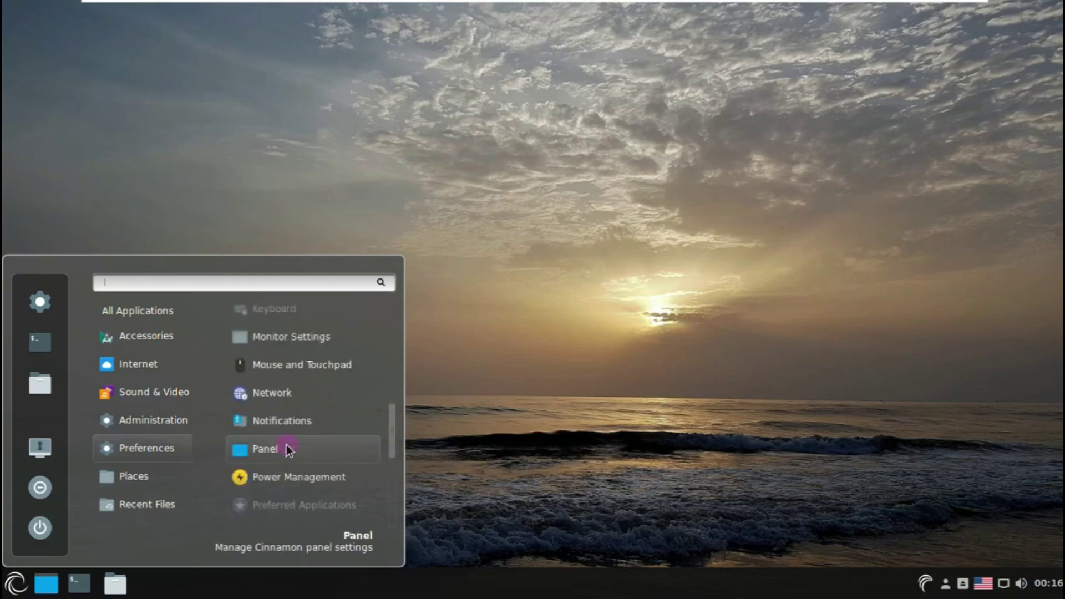
{"action": "scroll", "coordinate": [287, 445], "scroll_direction": "down", "scroll_amount": 3}
{"action": "scroll", "coordinate": [287, 446], "scroll_direction": "down", "scroll_amount": 1}
{"action": "left_click", "coordinate": [280, 445]}
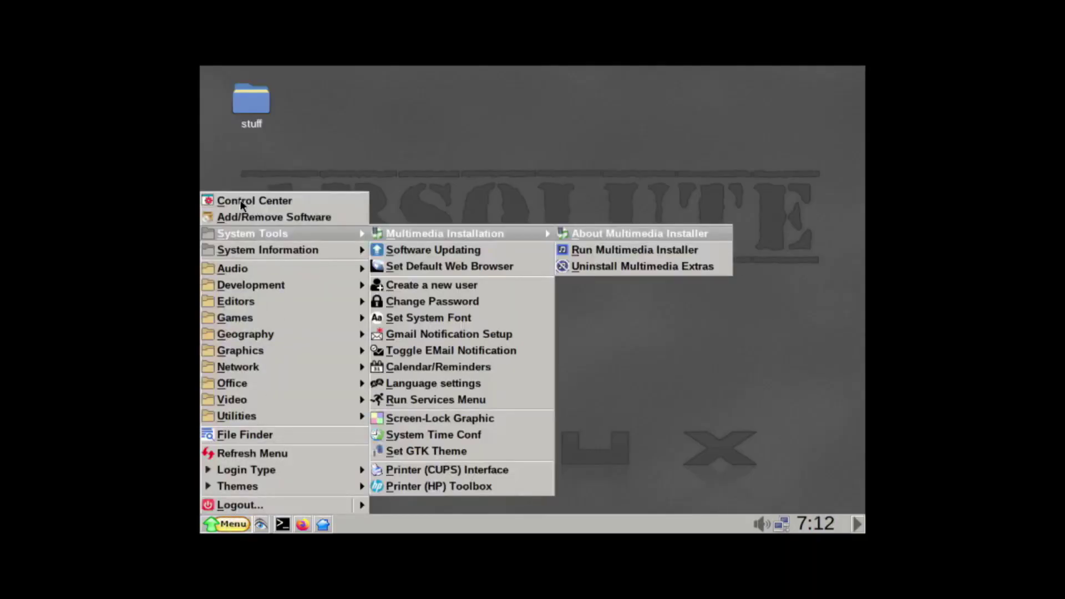
Launch Control Center from the IceWM menu to show the My Computer overview.
{"action": "left_click", "coordinate": [243, 203]}
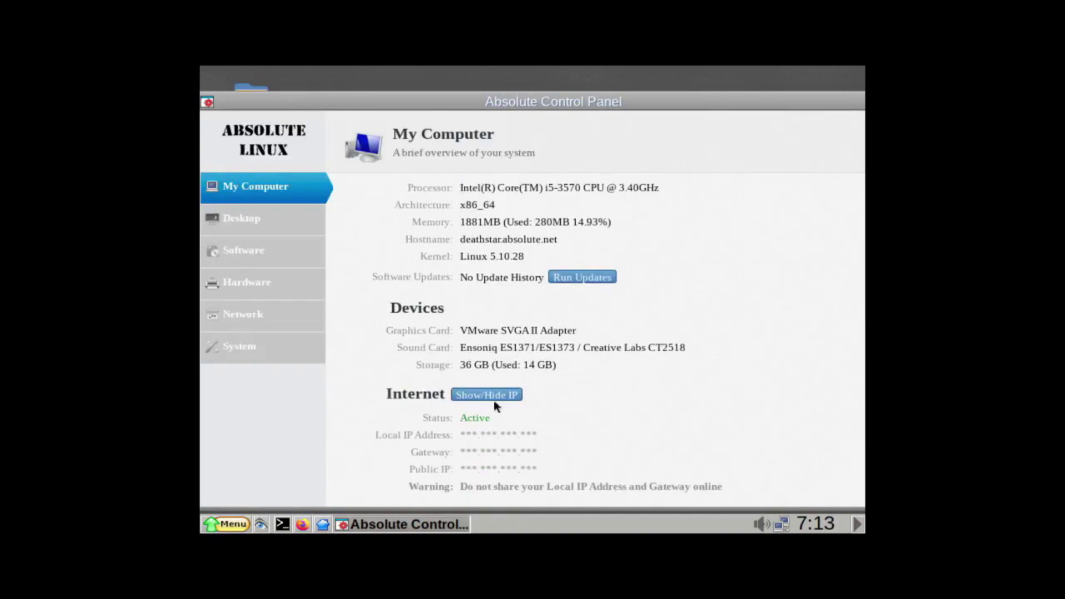
Pick a different screen resolution in Display Settings, apply and keep it.
{"action": "left_click", "coordinate": [242, 221]}
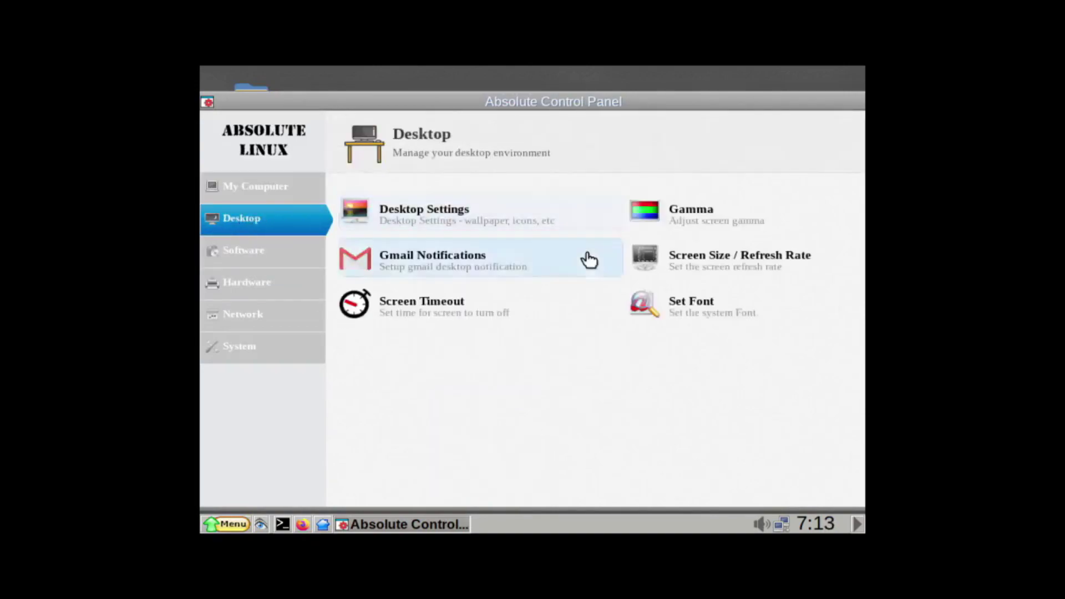
{"action": "left_click", "coordinate": [708, 258]}
{"action": "left_click", "coordinate": [400, 150]}
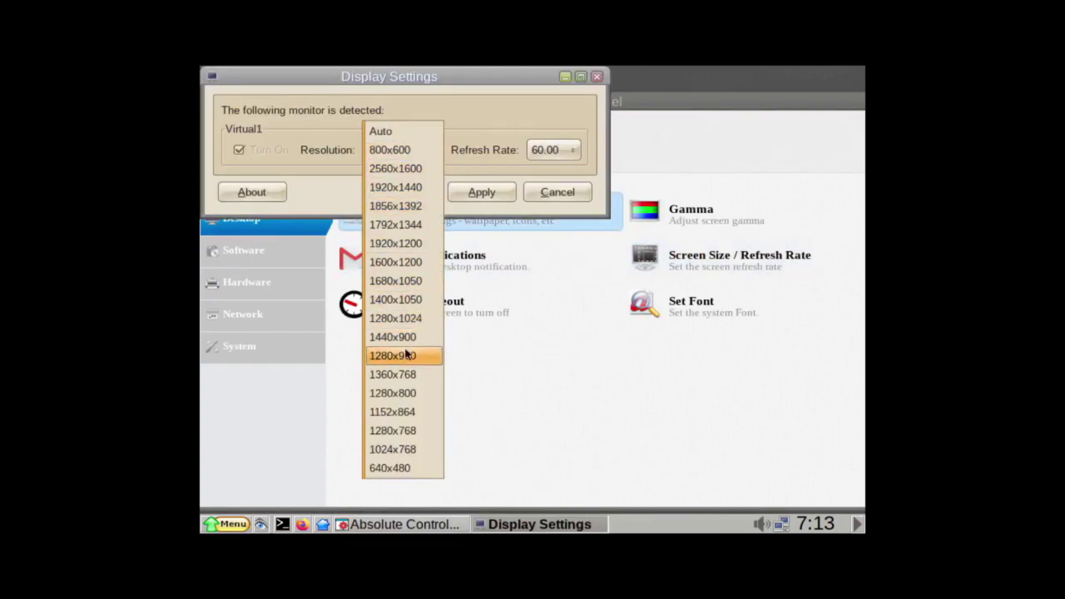
{"action": "left_click", "coordinate": [411, 394]}
{"action": "left_click", "coordinate": [481, 192]}
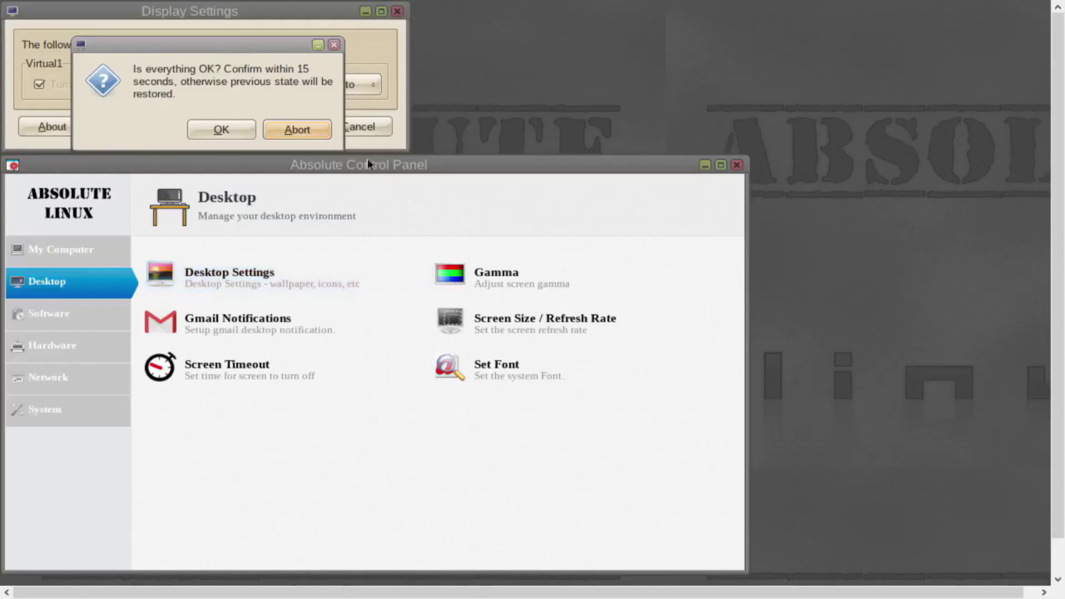
{"action": "left_click", "coordinate": [283, 128]}
{"action": "left_click_drag", "start_coordinate": [464, 151], "coordinate": [563, 56]}
Browse the Software, Hardware, Network and System sections and open the startup services list.
{"action": "left_click", "coordinate": [181, 209]}
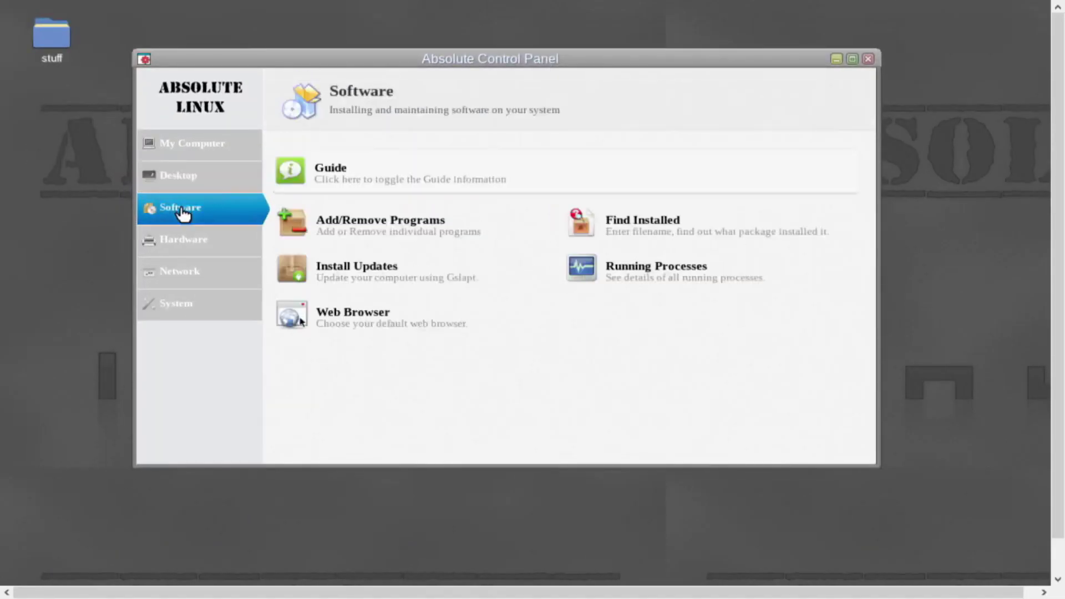
{"action": "left_click", "coordinate": [181, 240]}
{"action": "left_click", "coordinate": [179, 273]}
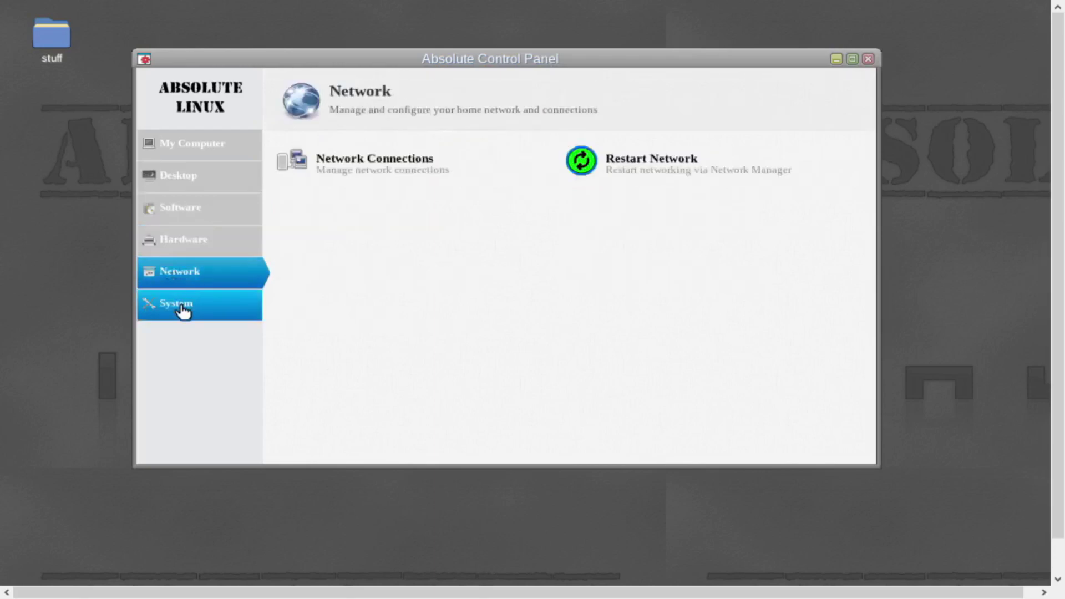
{"action": "left_click", "coordinate": [177, 304]}
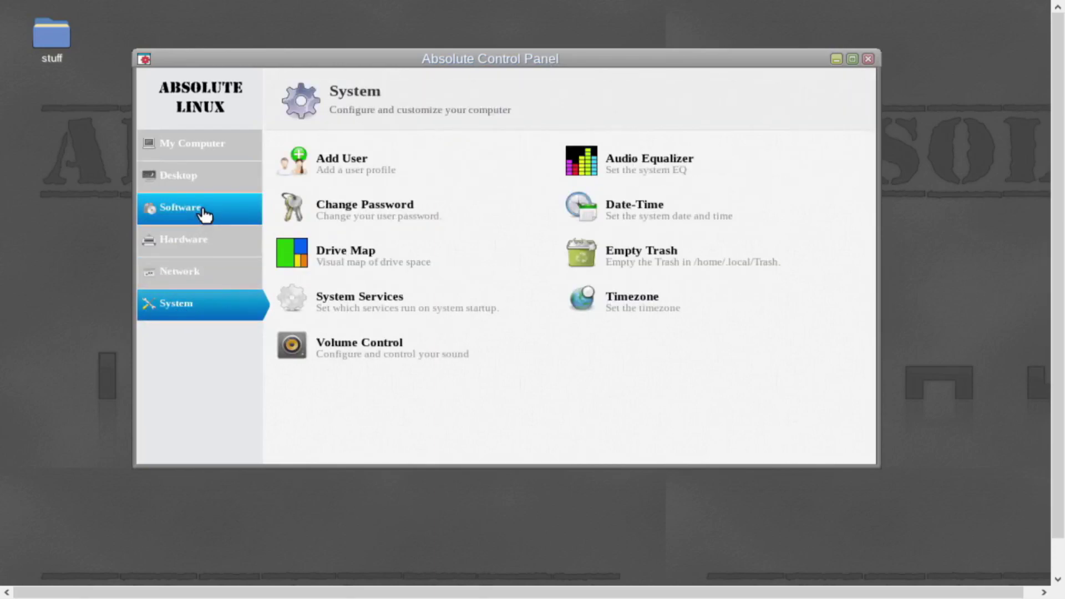
{"action": "left_click", "coordinate": [372, 312]}
{"action": "scroll", "coordinate": [550, 333], "scroll_direction": "down", "scroll_amount": 2}
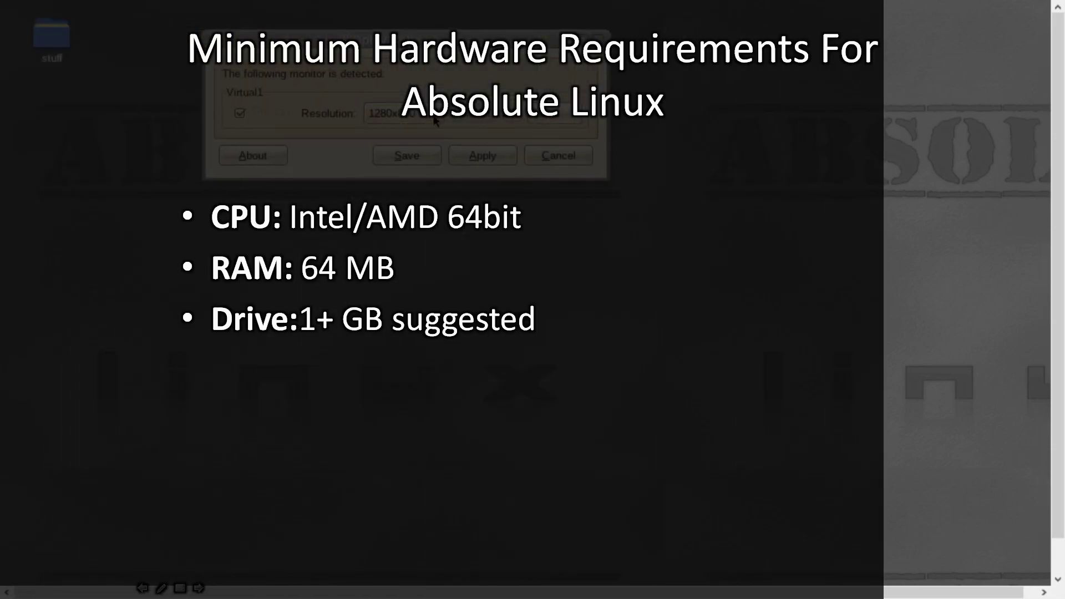
Set the resolution to 1280x768, apply and confirm it, then close Display Settings.
{"action": "left_click", "coordinate": [435, 117]}
{"action": "left_click", "coordinate": [403, 163]}
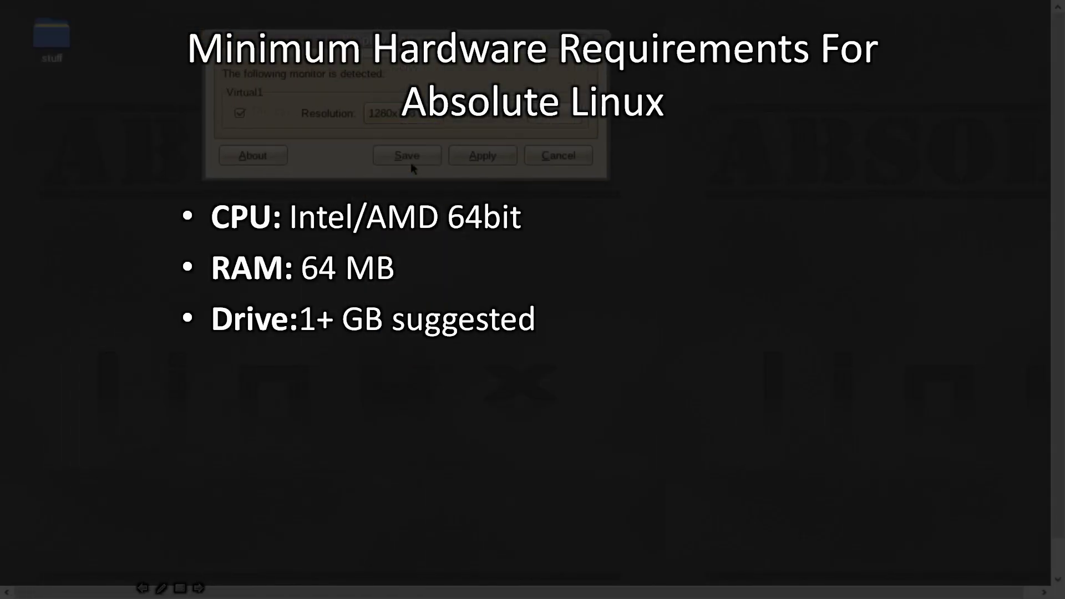
{"action": "left_click", "coordinate": [482, 156]}
{"action": "left_click", "coordinate": [222, 129]}
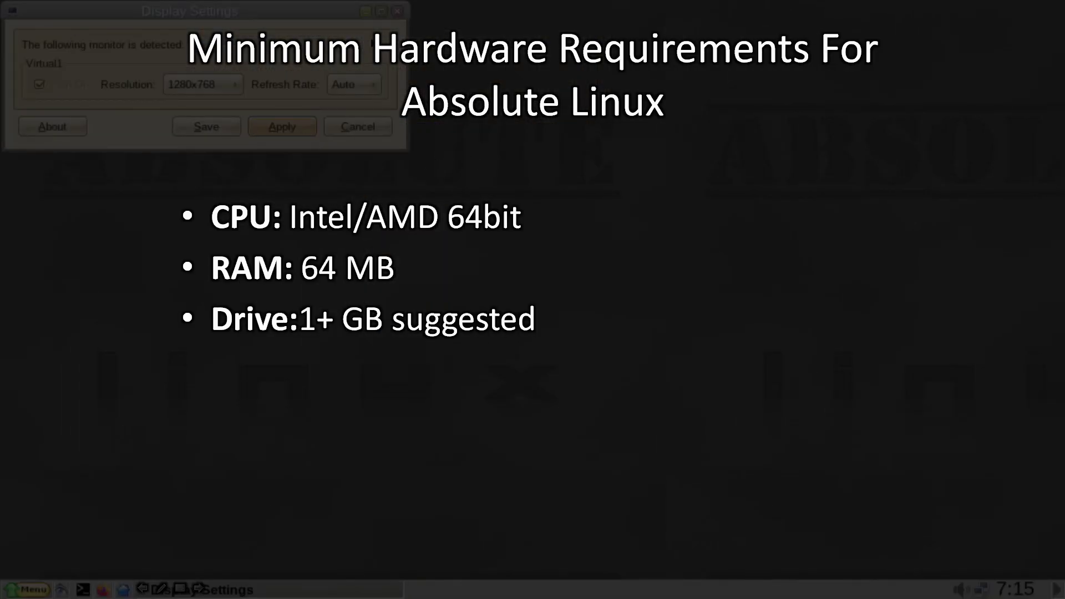
{"action": "left_click", "coordinate": [398, 12]}
{"action": "right_click", "coordinate": [445, 92]}
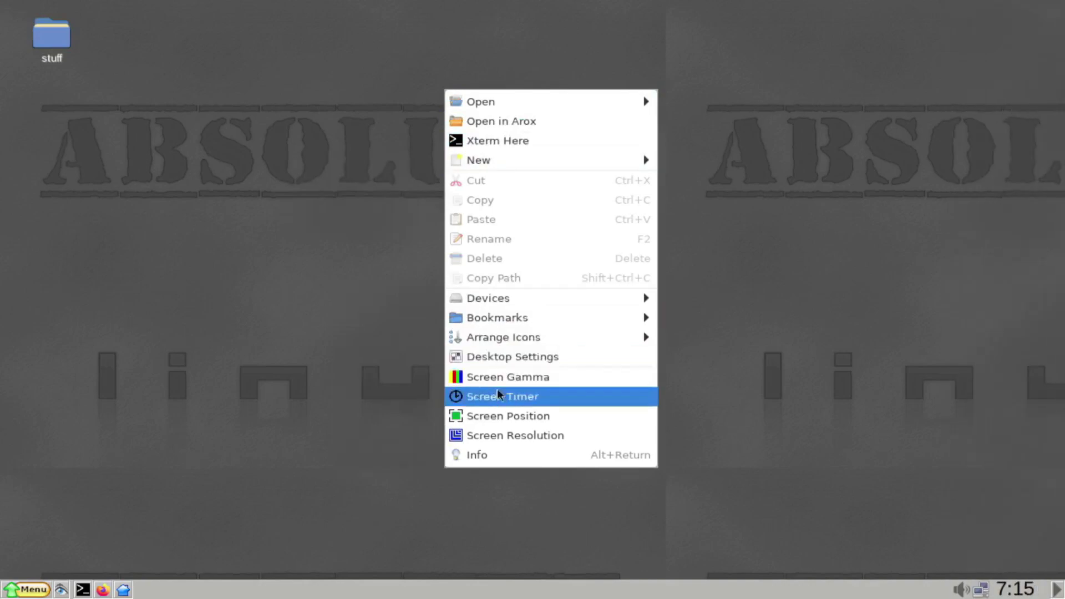
View the Desktop folder's Info properties, dismiss them, and open the applications menu.
{"action": "left_click", "coordinate": [491, 456]}
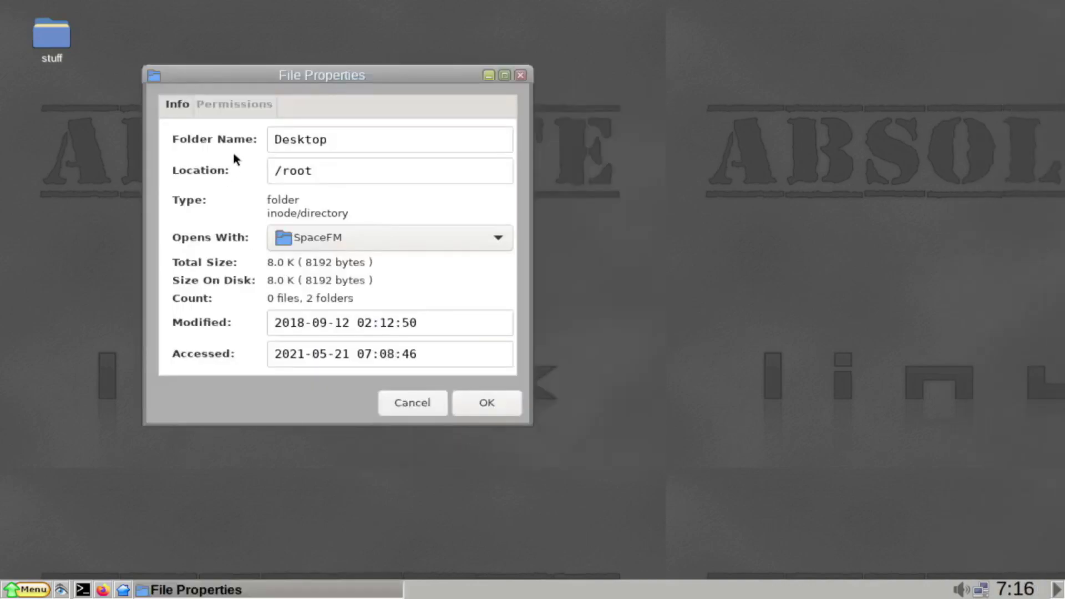
{"action": "left_click", "coordinate": [508, 401]}
{"action": "left_click", "coordinate": [34, 591]}
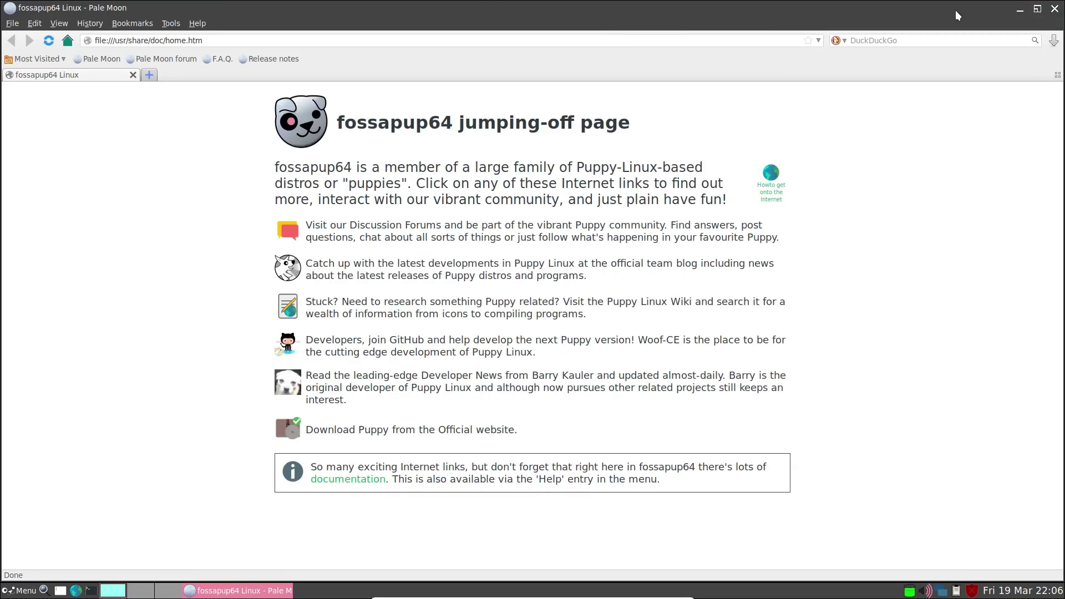
Close the Pale Moon welcome page, drag sr0 to a free spot, and launch the console.
{"action": "left_click", "coordinate": [1052, 15]}
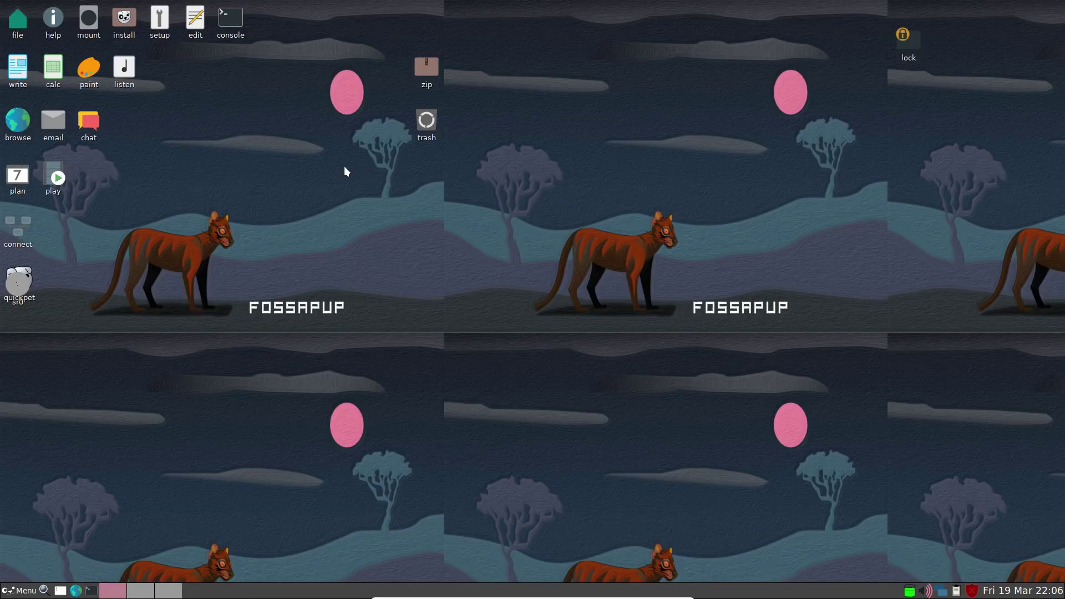
{"action": "left_click_drag", "start_coordinate": [19, 284], "coordinate": [80, 215]}
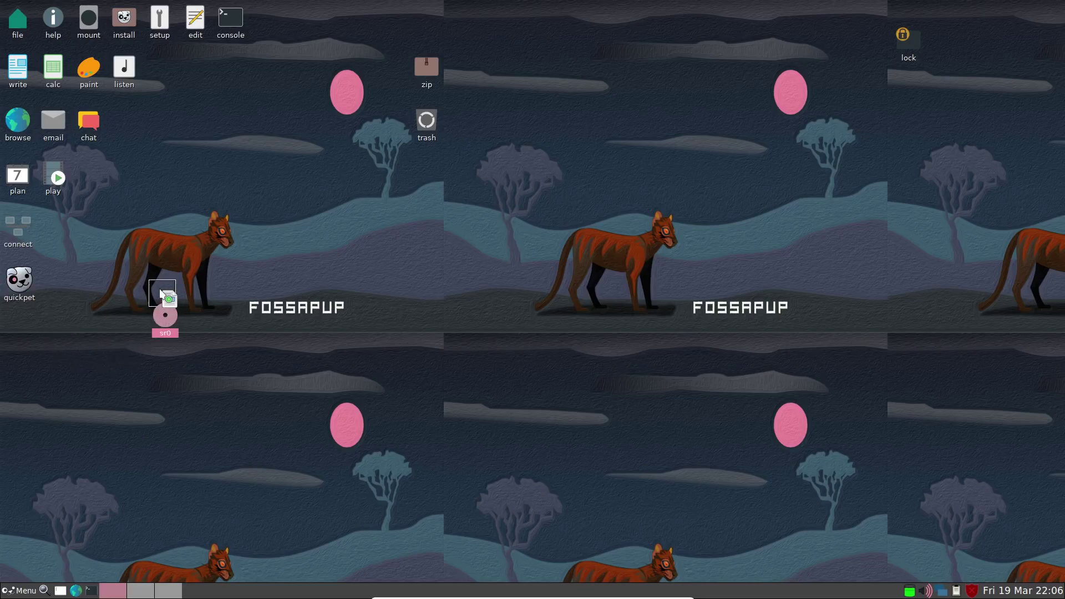
{"action": "left_click", "coordinate": [230, 18]}
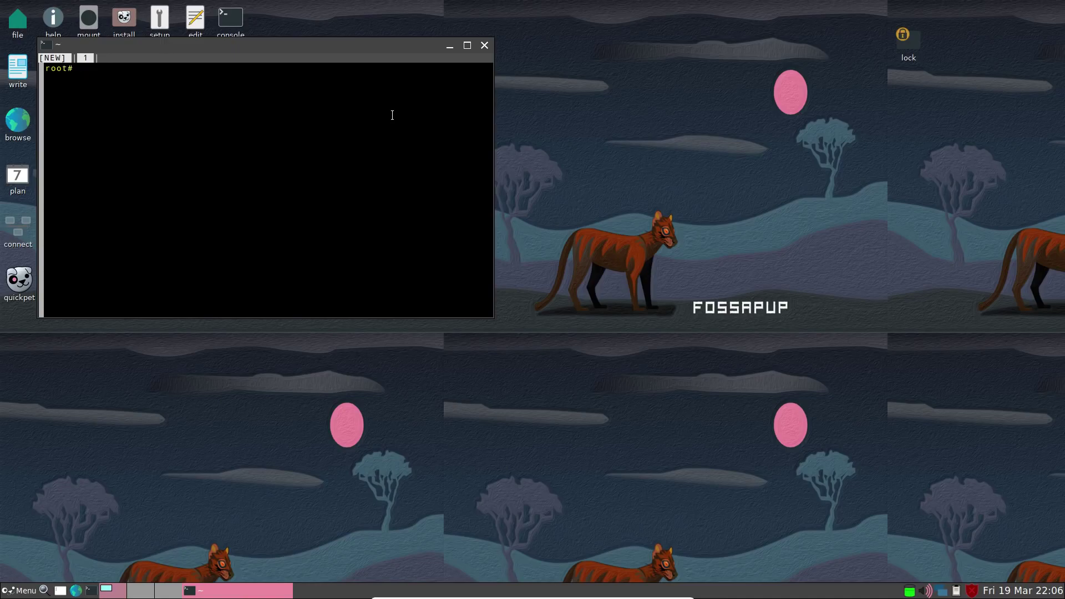
{"action": "type", "text": "uname -r"}
Run uname -r and select the printed kernel version 5.4.53.
{"action": "key", "text": "Return"}
{"action": "double_click", "coordinate": [63, 78]}
{"action": "left_click", "coordinate": [248, 163]}
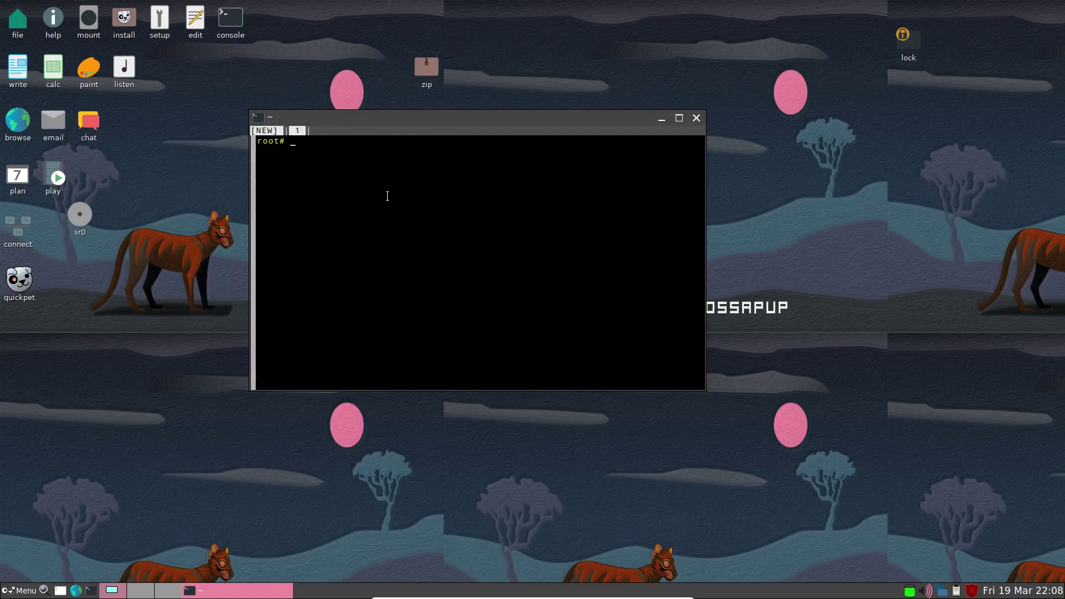
{"action": "type", "text": "apt install top"}
Try apt install top, see it fail, and launch Puppy Package Manager from Setup.
{"action": "key", "text": "Return"}
{"action": "type", "text": "pkg"}
{"action": "key", "text": "BackSpace"}
{"action": "key", "text": "BackSpace"}
{"action": "key", "text": "BackSpace"}
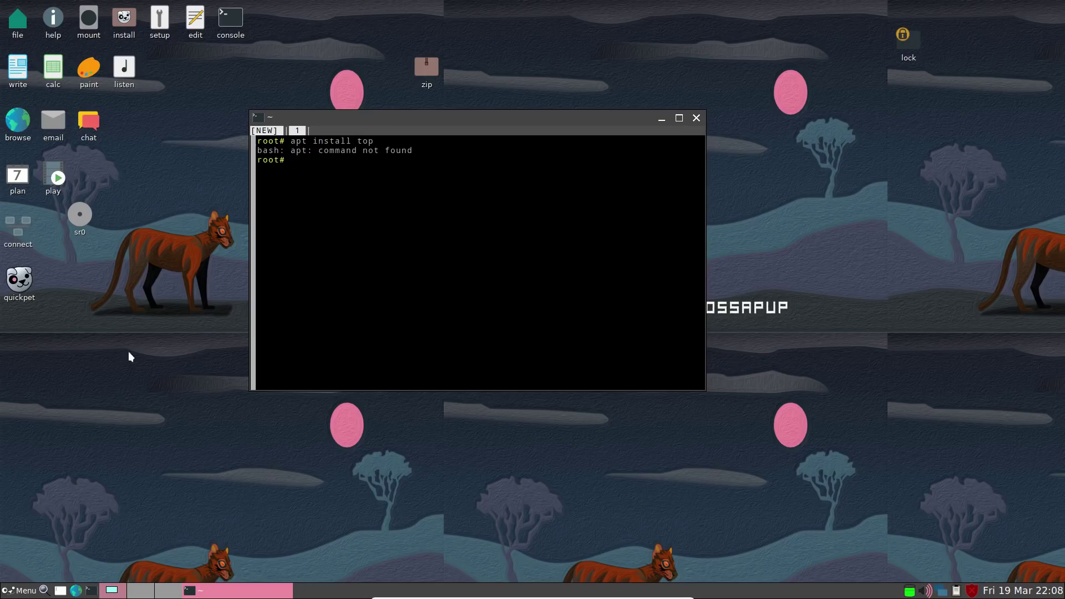
{"action": "left_click", "coordinate": [21, 591]}
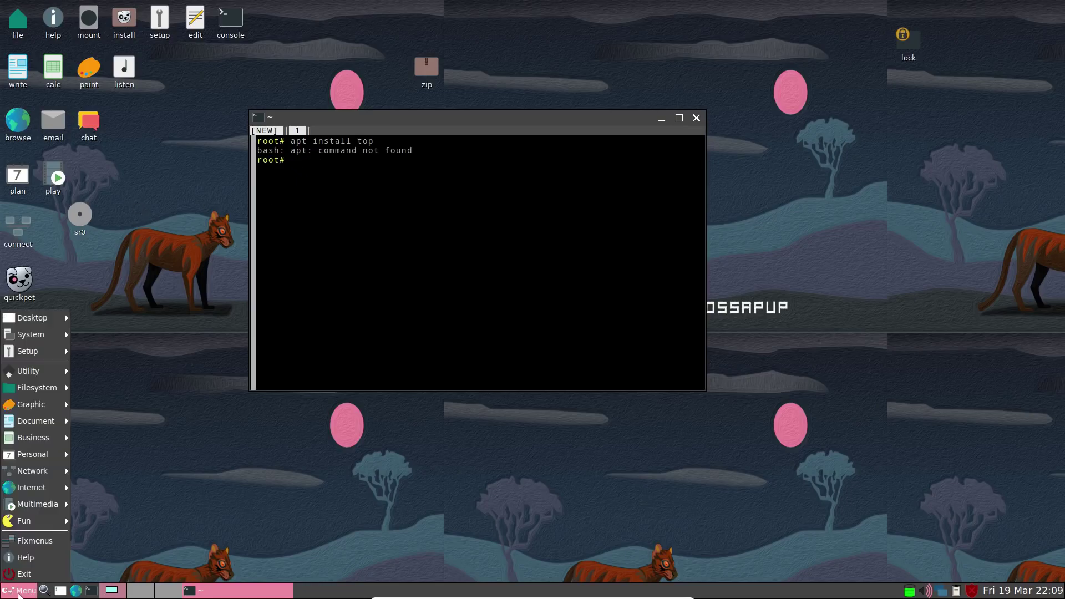
{"action": "mouse_move", "coordinate": [27, 350]}
{"action": "left_click", "coordinate": [145, 308]}
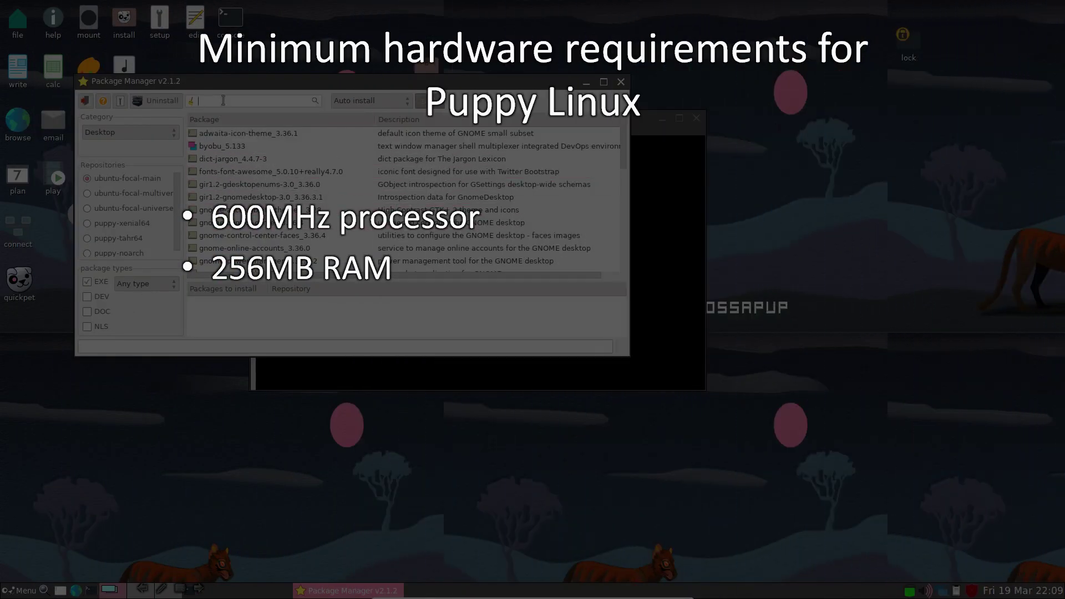
{"action": "type", "text": "htop"}
Search Package Manager for htop, dismiss the version notice, and run htop in the terminal.
{"action": "key", "text": "Return"}
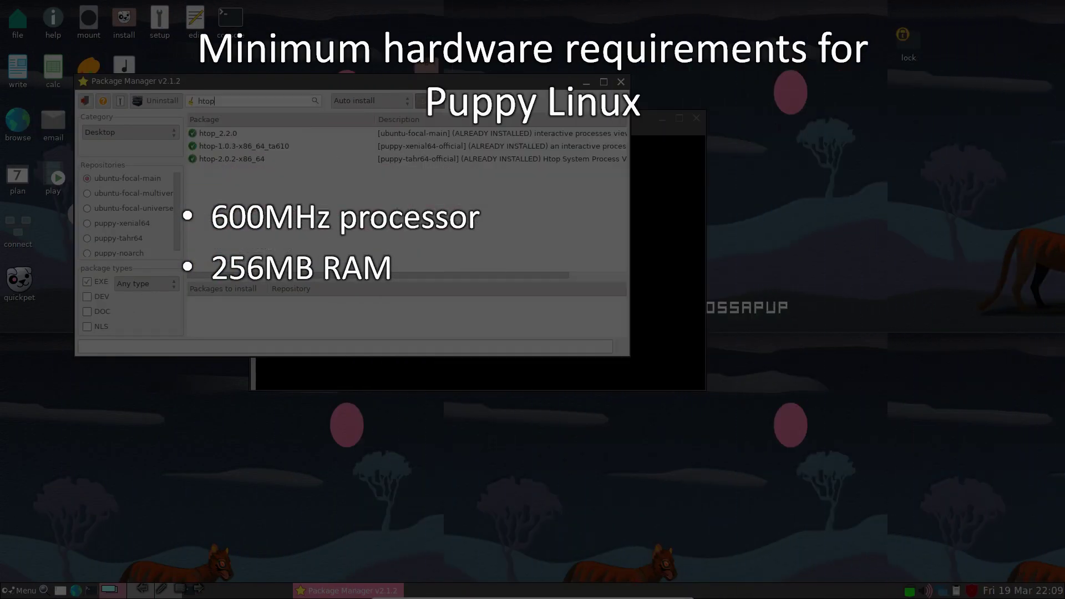
{"action": "left_click", "coordinate": [298, 281]}
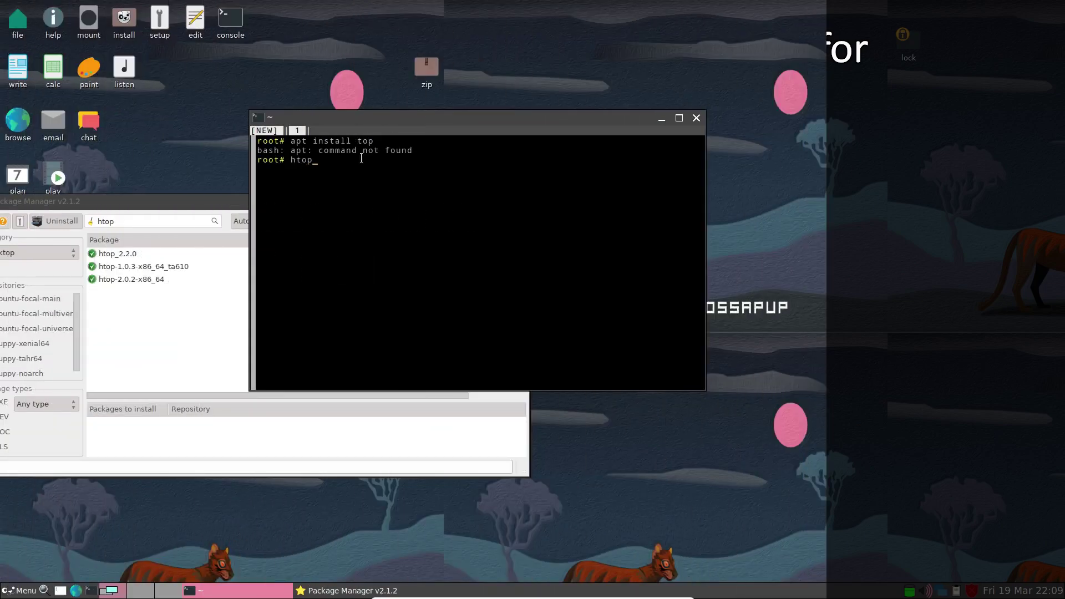
{"action": "key", "text": "Return"}
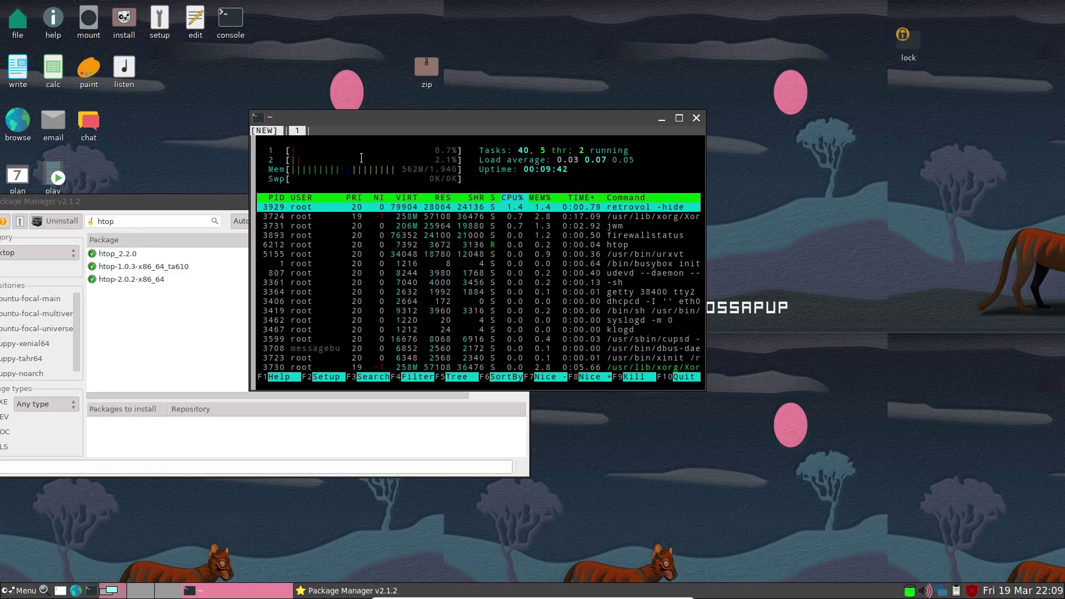
Maximize, restore and reposition the htop terminal alongside Package Manager.
{"action": "left_click", "coordinate": [680, 118]}
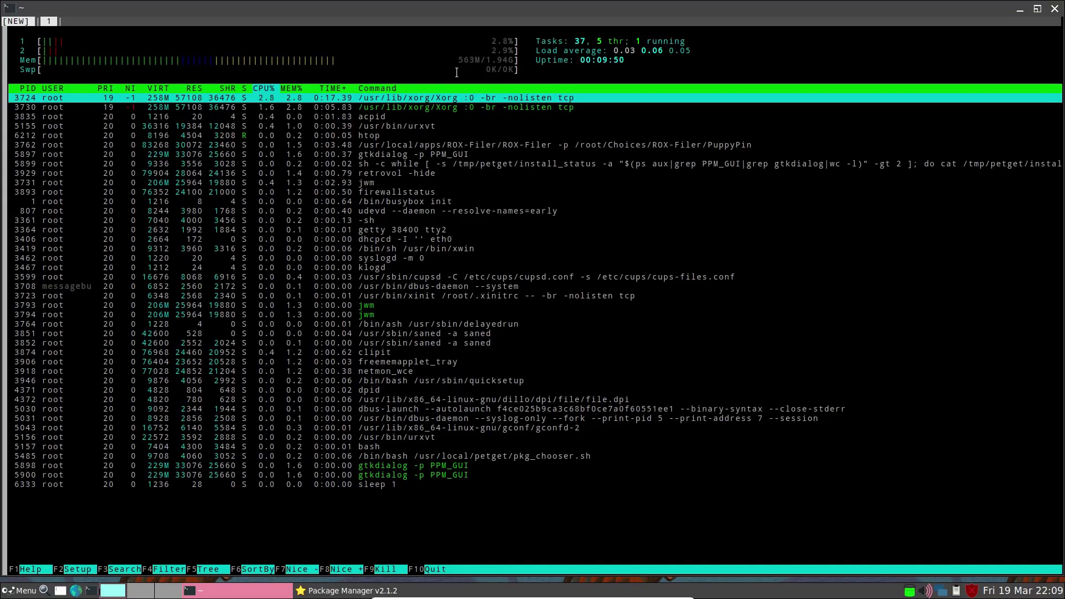
{"action": "left_click", "coordinate": [1038, 8]}
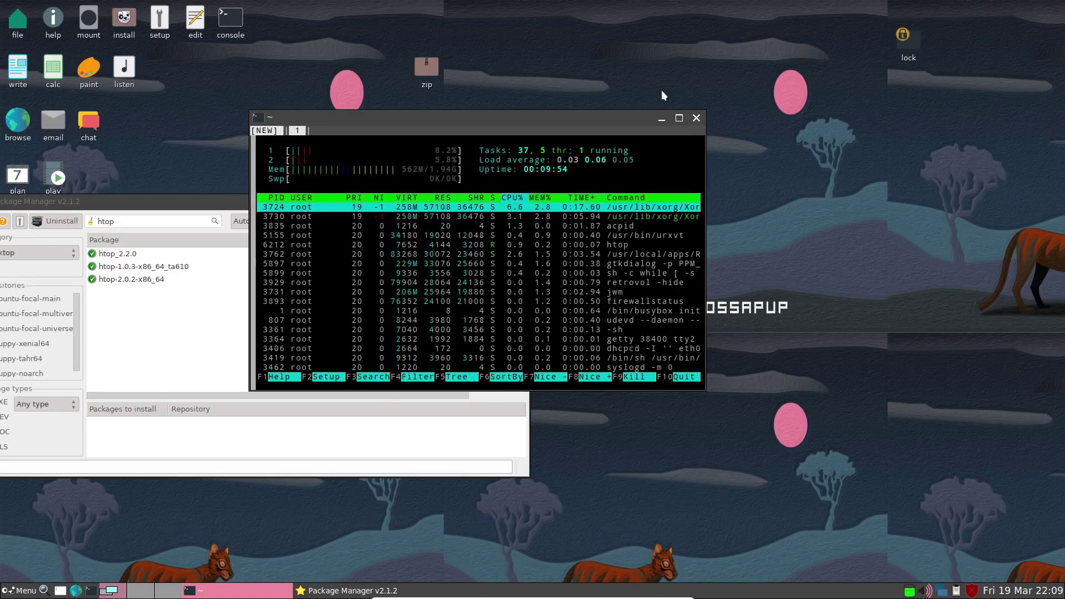
{"action": "left_click_drag", "start_coordinate": [628, 120], "coordinate": [822, 143]}
{"action": "left_click", "coordinate": [307, 202]}
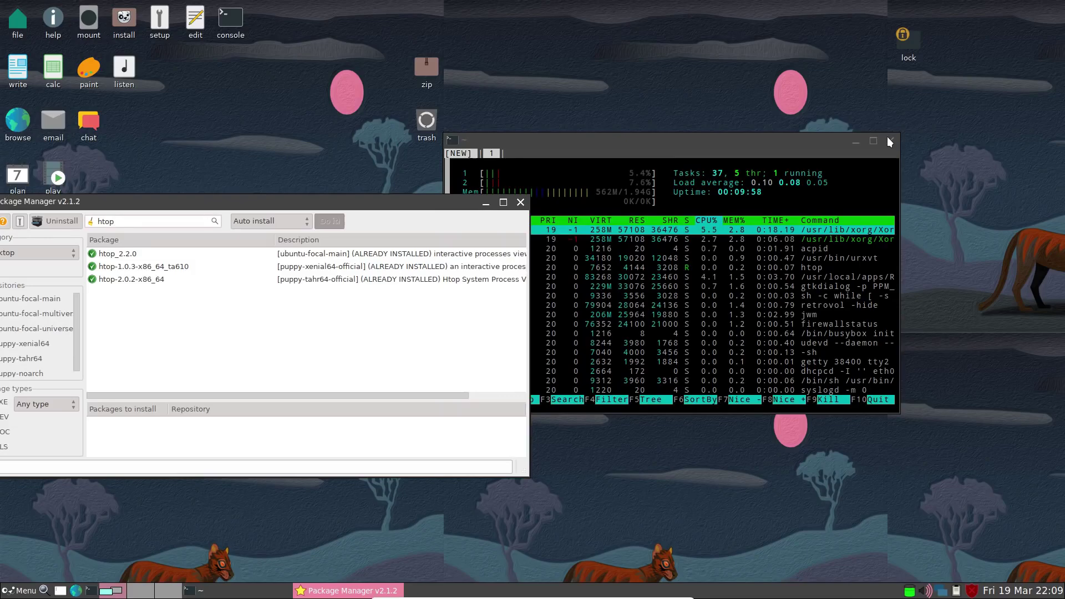
{"action": "mouse_move", "coordinate": [724, 134]}
{"action": "left_mouse_down"}
{"action": "mouse_move", "coordinate": [484, 76]}
{"action": "mouse_move", "coordinate": [727, 220]}
{"action": "left_mouse_up"}
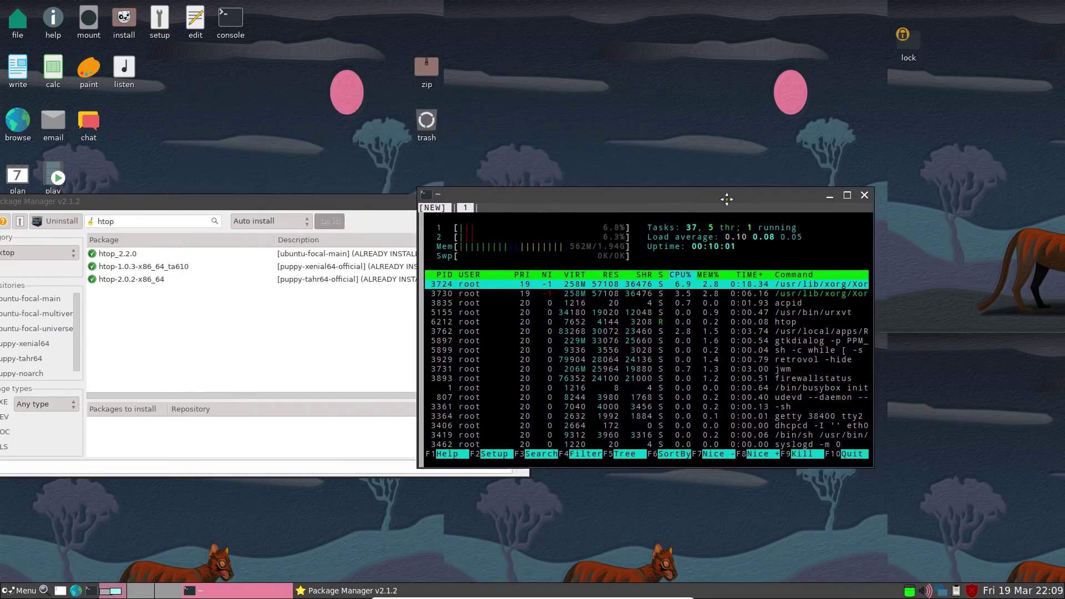
Close htop and Package Manager, then open a maximized blank word processor document.
{"action": "left_click", "coordinate": [911, 225]}
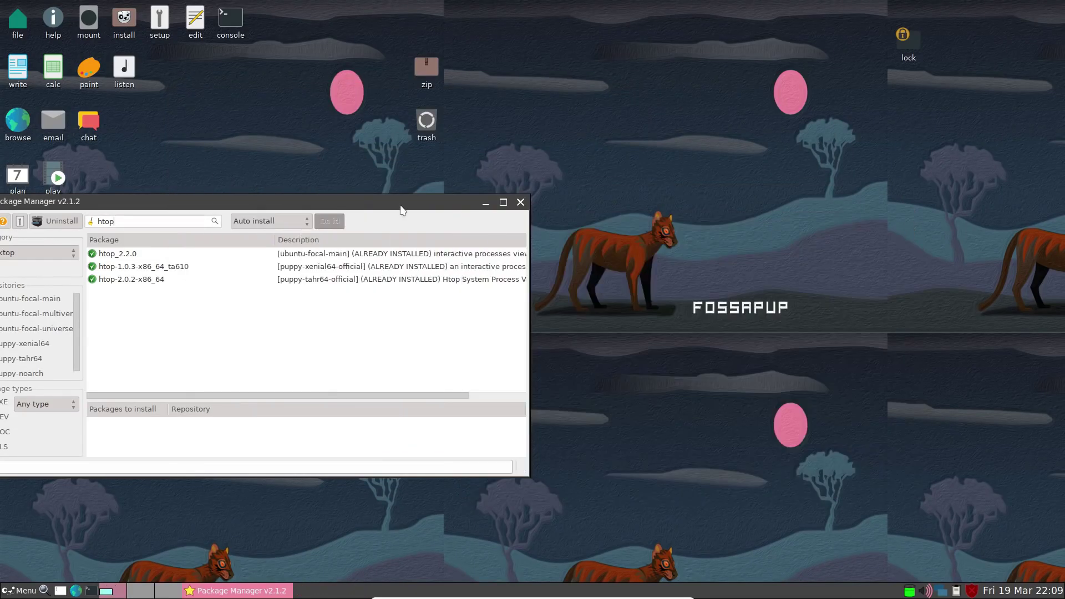
{"action": "left_click", "coordinate": [521, 203]}
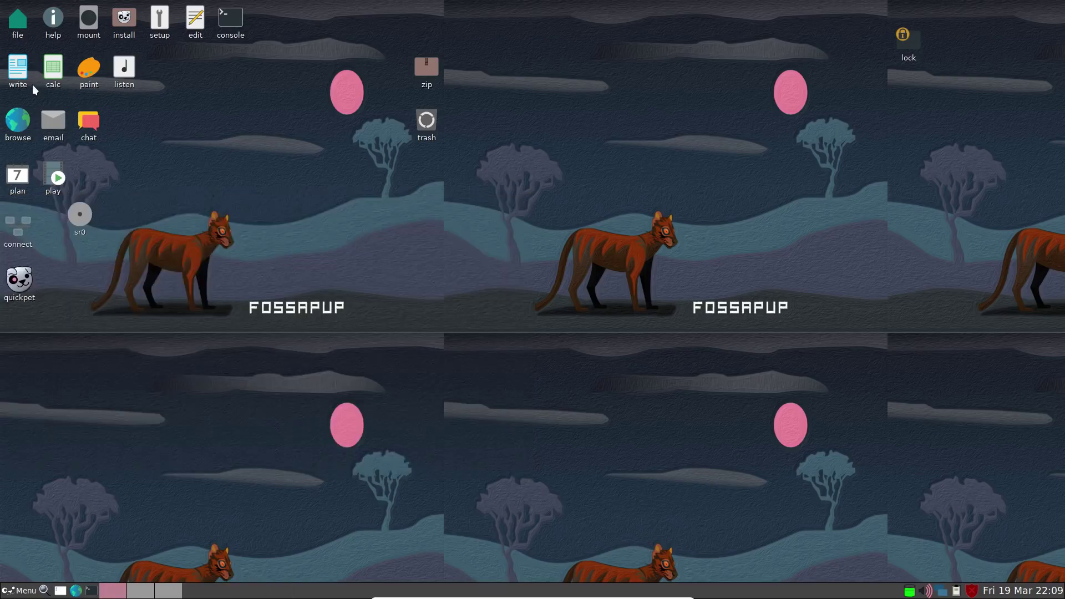
{"action": "double_click", "coordinate": [20, 73]}
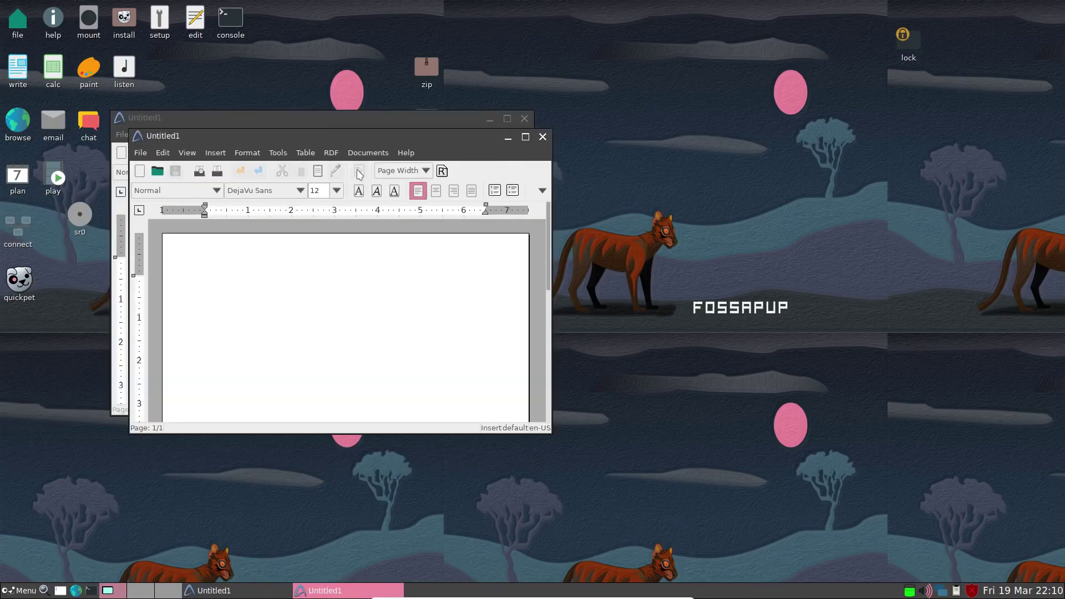
{"action": "left_click", "coordinate": [525, 137]}
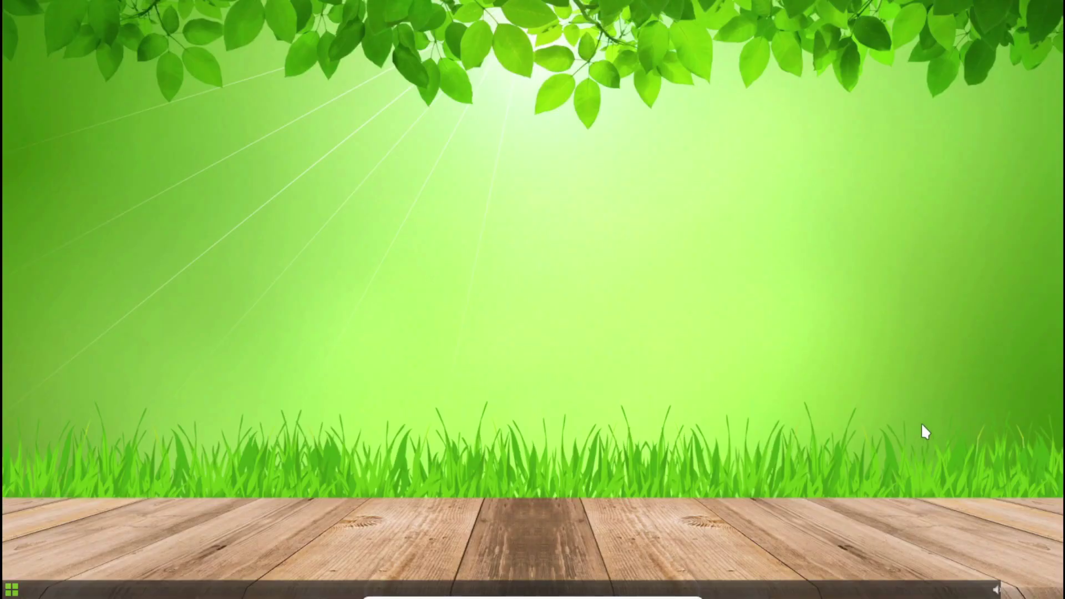
Open an xterm from the Slax desktop right-click menu and run htop in it.
{"action": "right_click", "coordinate": [360, 193]}
{"action": "left_click", "coordinate": [181, 145]}
{"action": "right_click", "coordinate": [209, 153]}
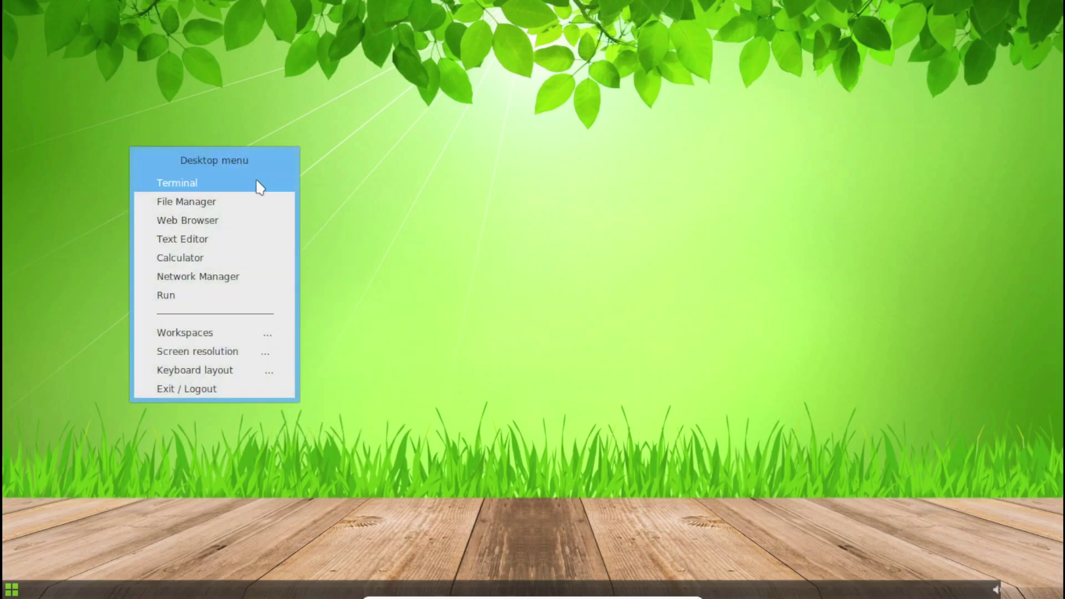
{"action": "left_click", "coordinate": [259, 187]}
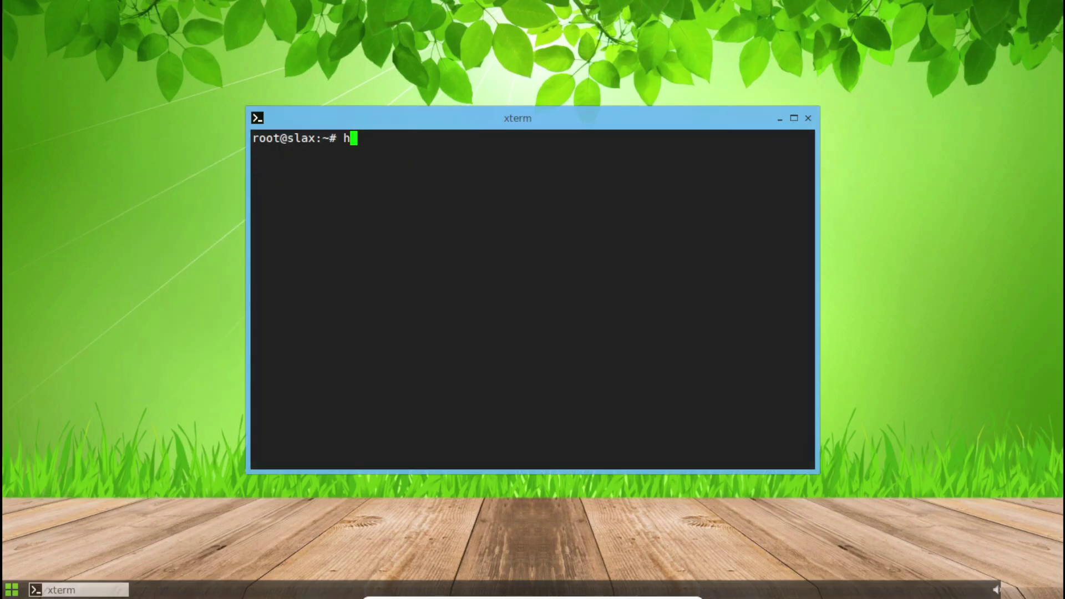
{"action": "type", "text": "htop"}
{"action": "key", "text": "Return"}
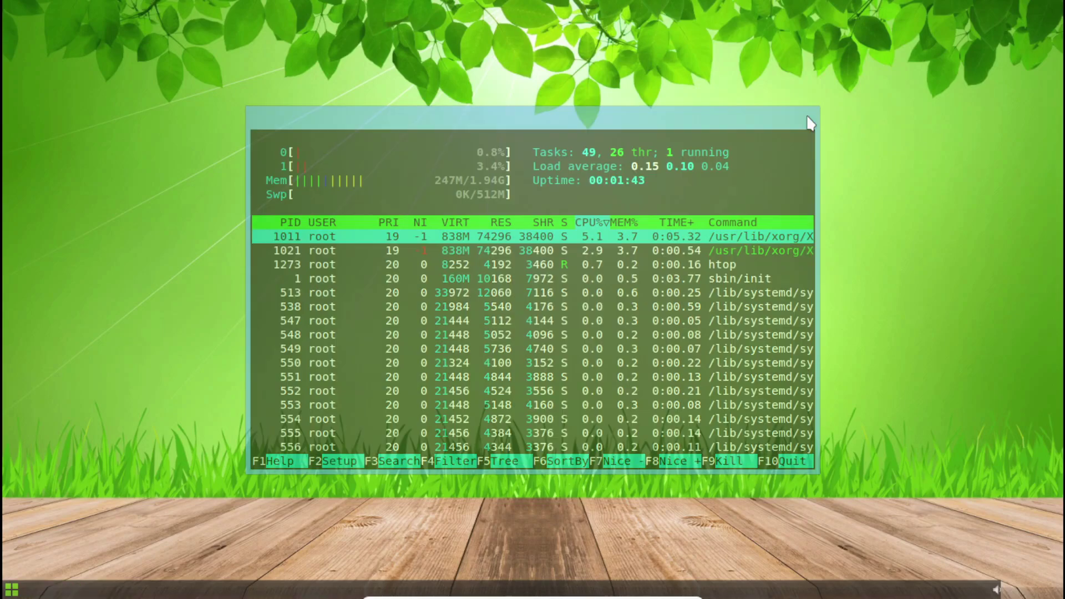
Close htop and launch the File Manager from the desktop right-click menu.
{"action": "left_click", "coordinate": [808, 119]}
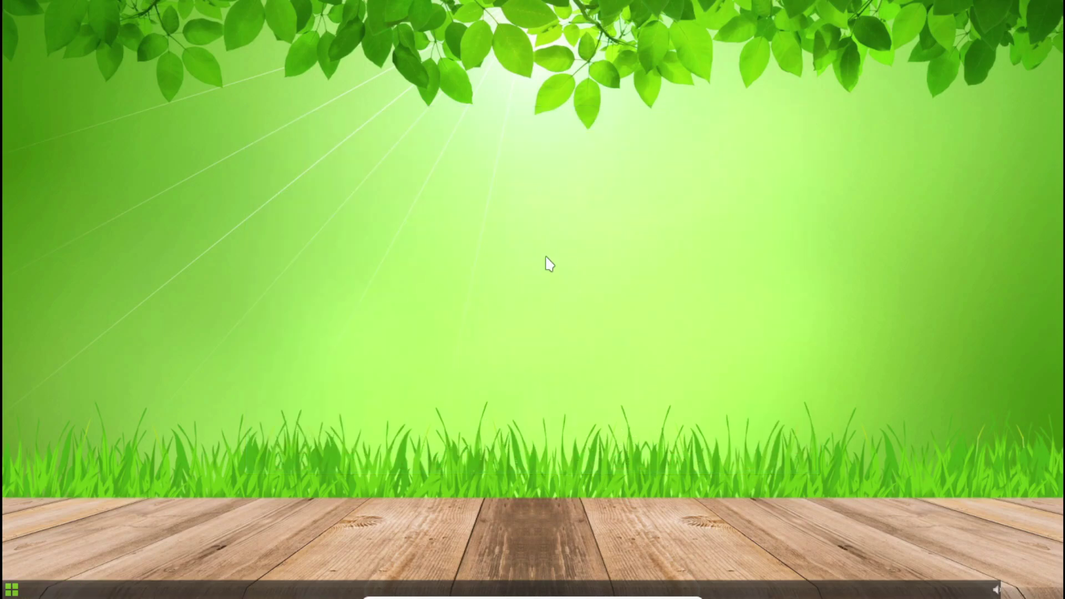
{"action": "left_click", "coordinate": [11, 590]}
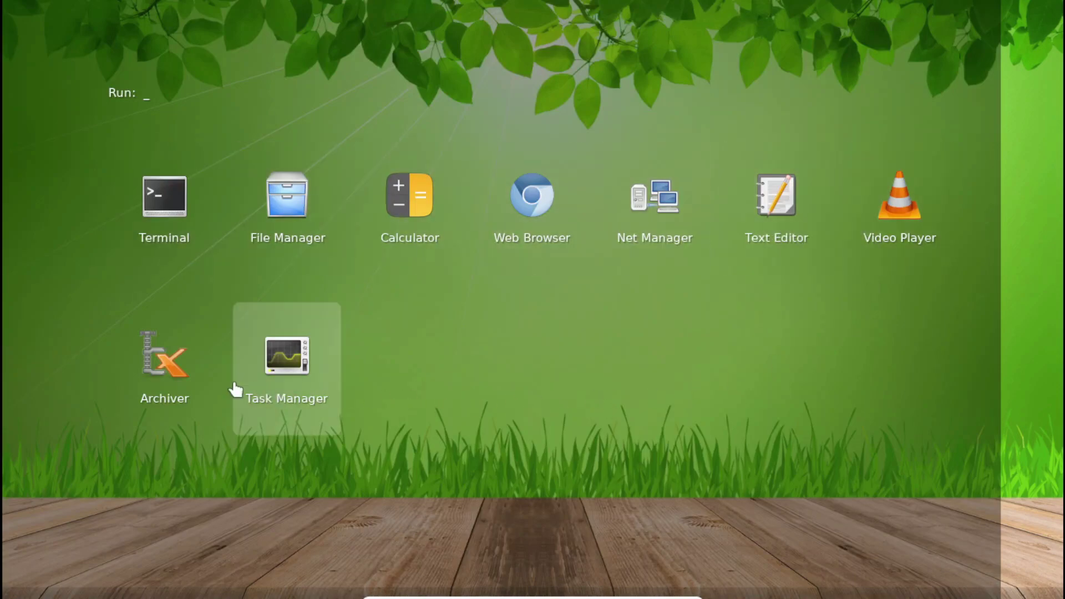
{"action": "key", "text": "Escape"}
{"action": "right_click", "coordinate": [441, 333]}
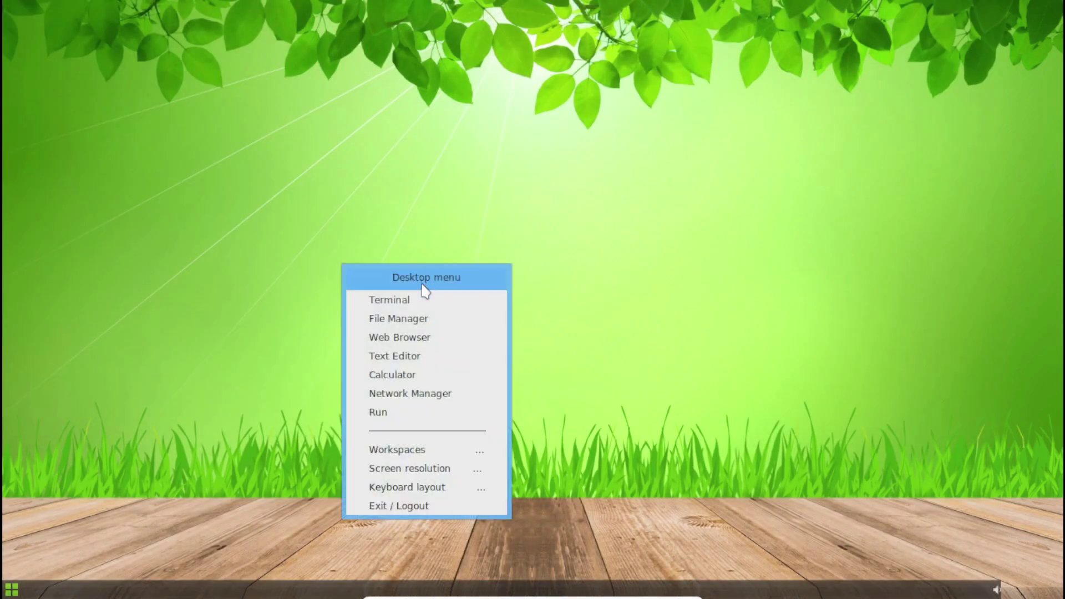
{"action": "left_click", "coordinate": [423, 325]}
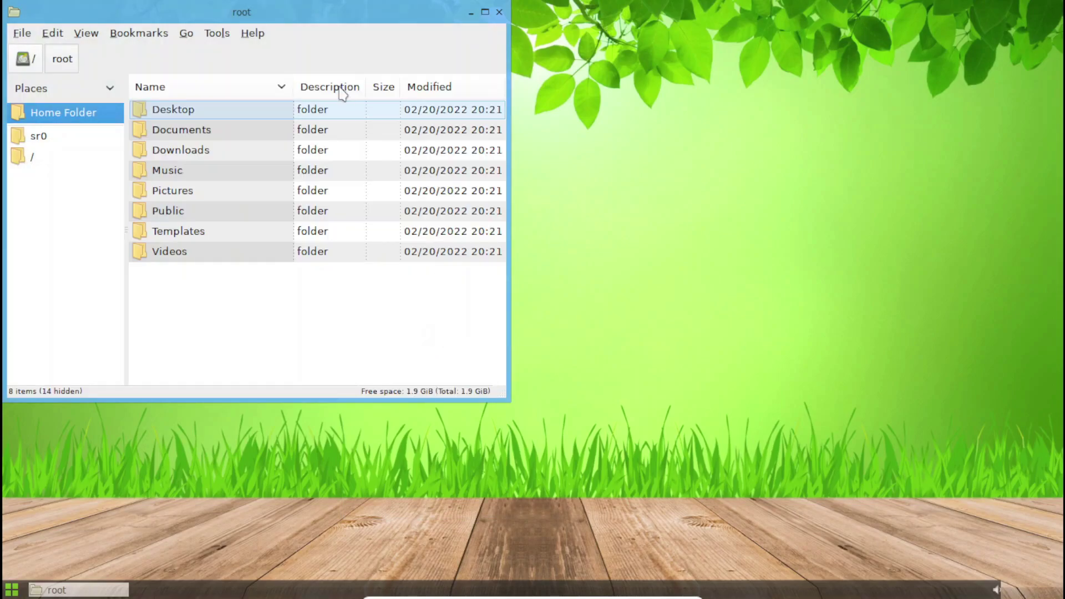
{"action": "left_click_drag", "start_coordinate": [278, 12], "coordinate": [430, 12]}
Open sr0 from Places and try opening readme.txt, browsing the Choose Application options.
{"action": "left_click", "coordinate": [236, 33]}
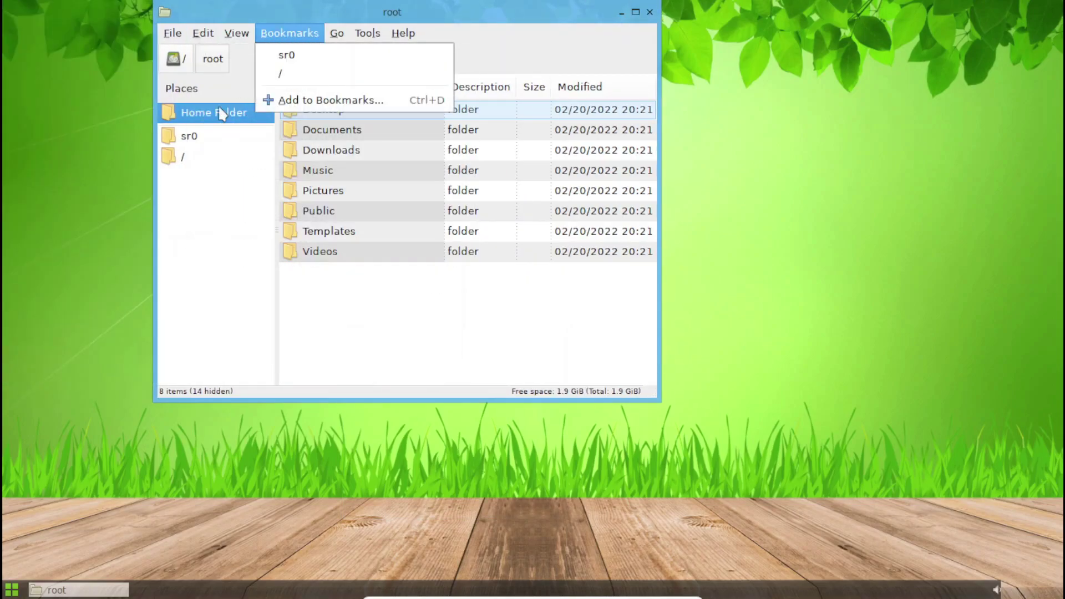
{"action": "left_click", "coordinate": [215, 112]}
{"action": "left_click", "coordinate": [183, 156]}
{"action": "left_click", "coordinate": [189, 136]}
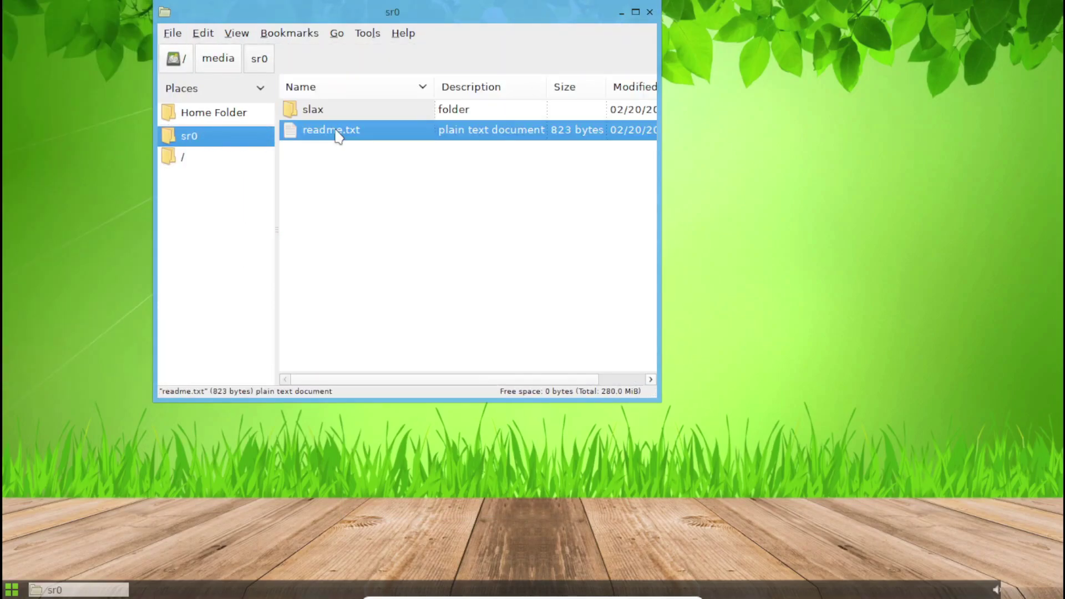
{"action": "double_click", "coordinate": [330, 130]}
{"action": "left_click", "coordinate": [416, 112]}
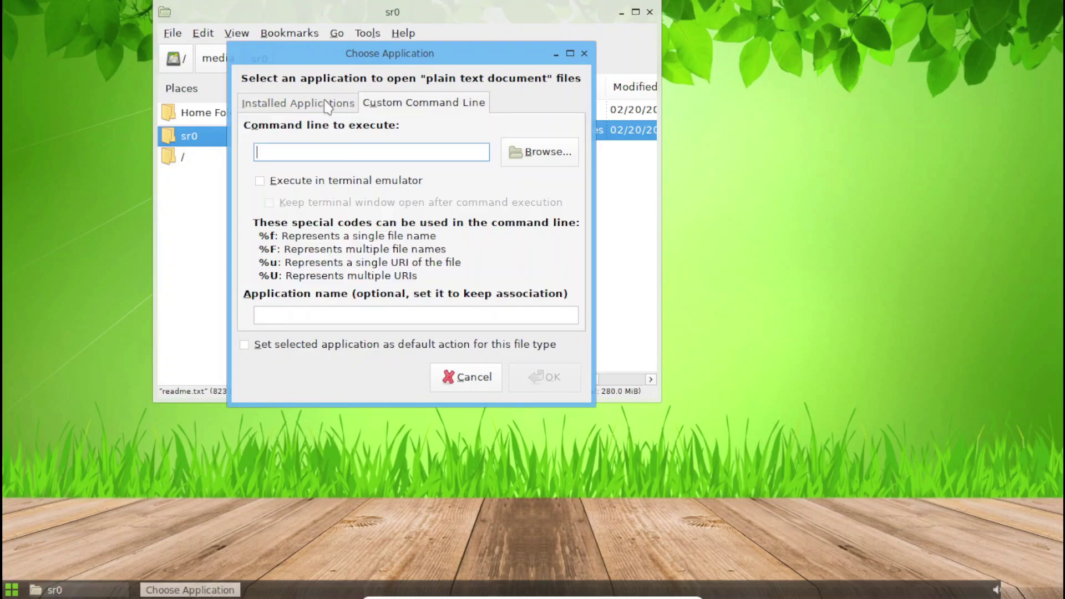
{"action": "left_click", "coordinate": [328, 107]}
Open the slax folder, close the file manager, and launch Web Browser from the desktop menu.
{"action": "left_click", "coordinate": [583, 53]}
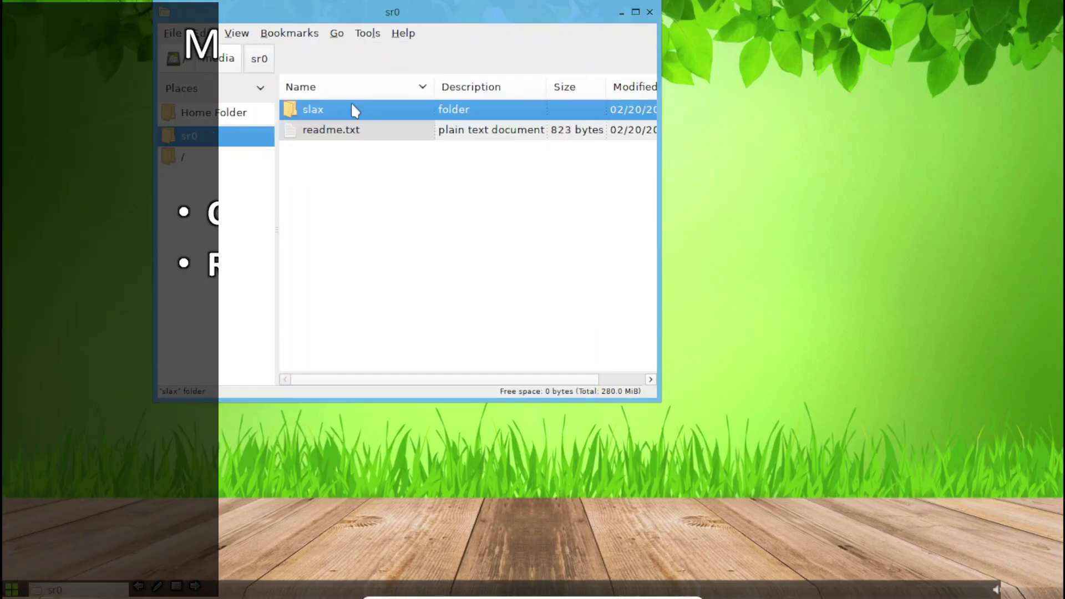
{"action": "double_click", "coordinate": [315, 109]}
{"action": "left_click", "coordinate": [650, 13]}
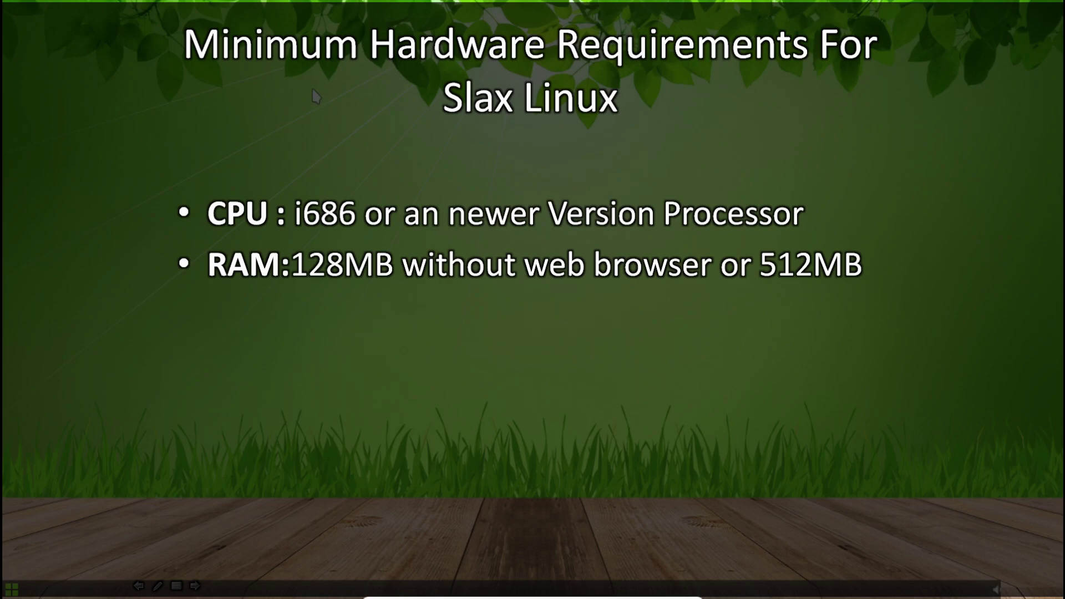
{"action": "right_click", "coordinate": [239, 88]}
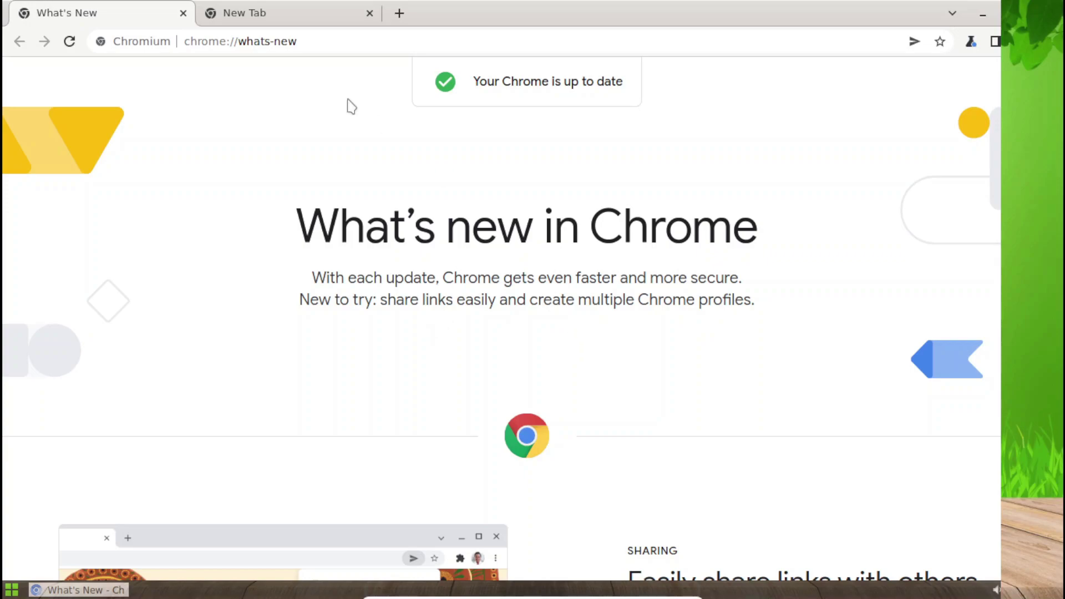
Close the What's New tab, search Google for 'slax', and open the slax.org result.
{"action": "left_click", "coordinate": [274, 12]}
{"action": "left_click", "coordinate": [184, 13]}
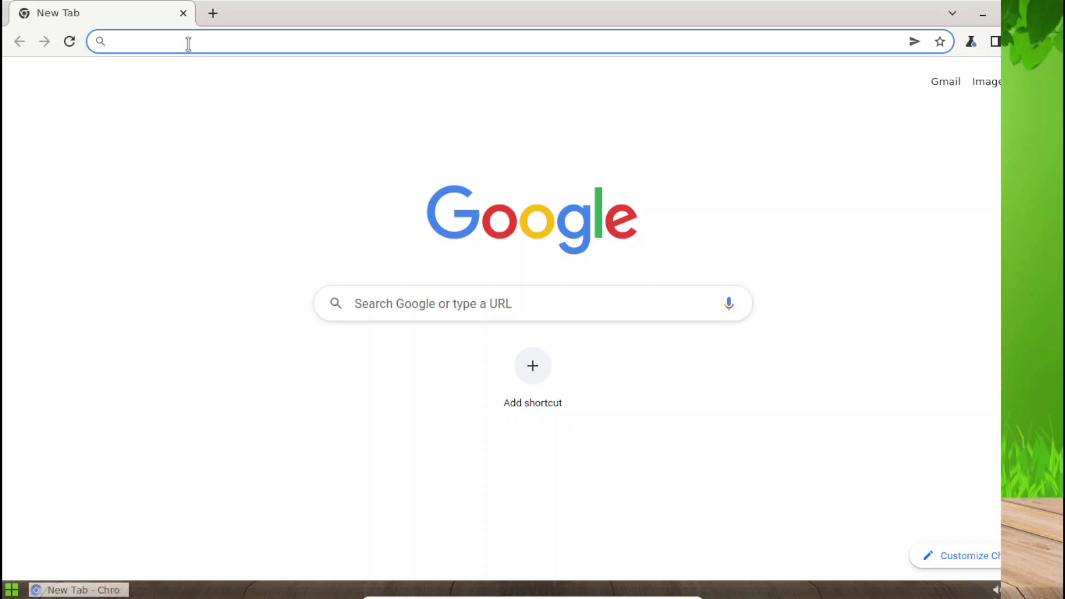
{"action": "type", "text": "slax"}
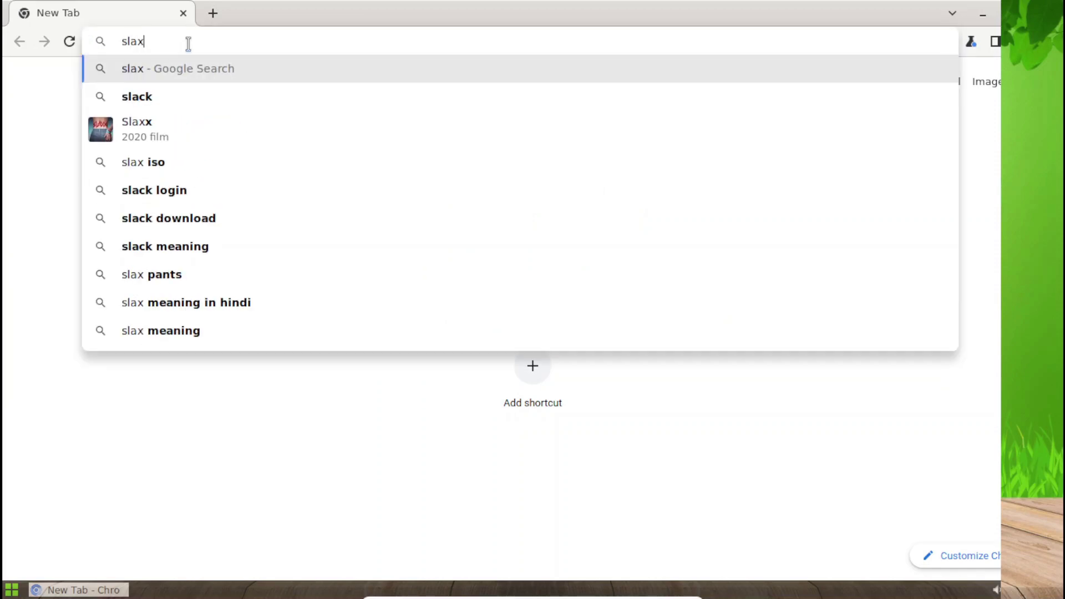
{"action": "key", "text": "Return"}
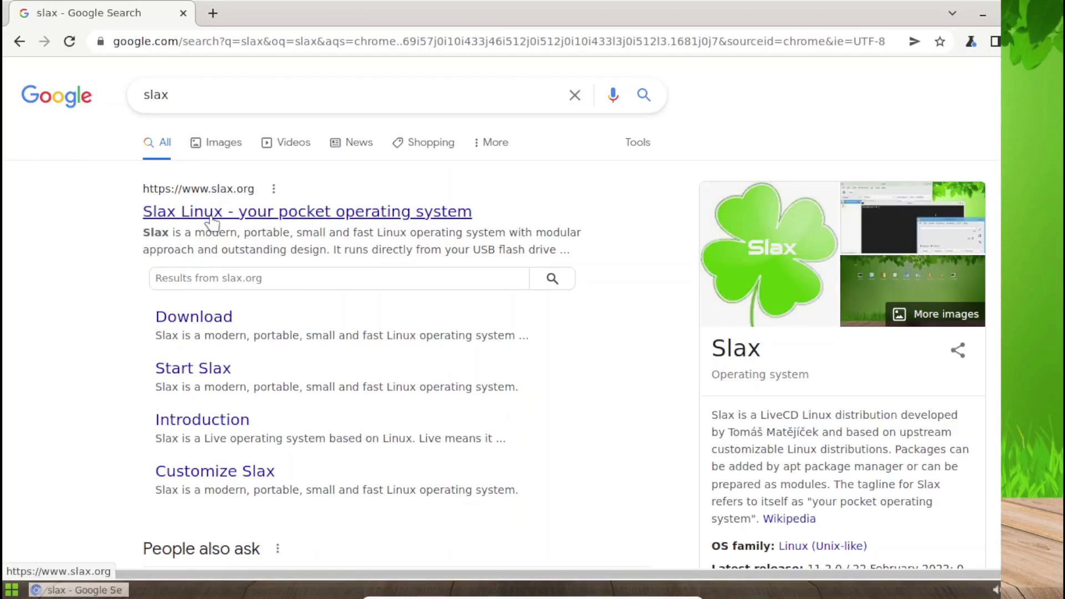
{"action": "left_click", "coordinate": [208, 211]}
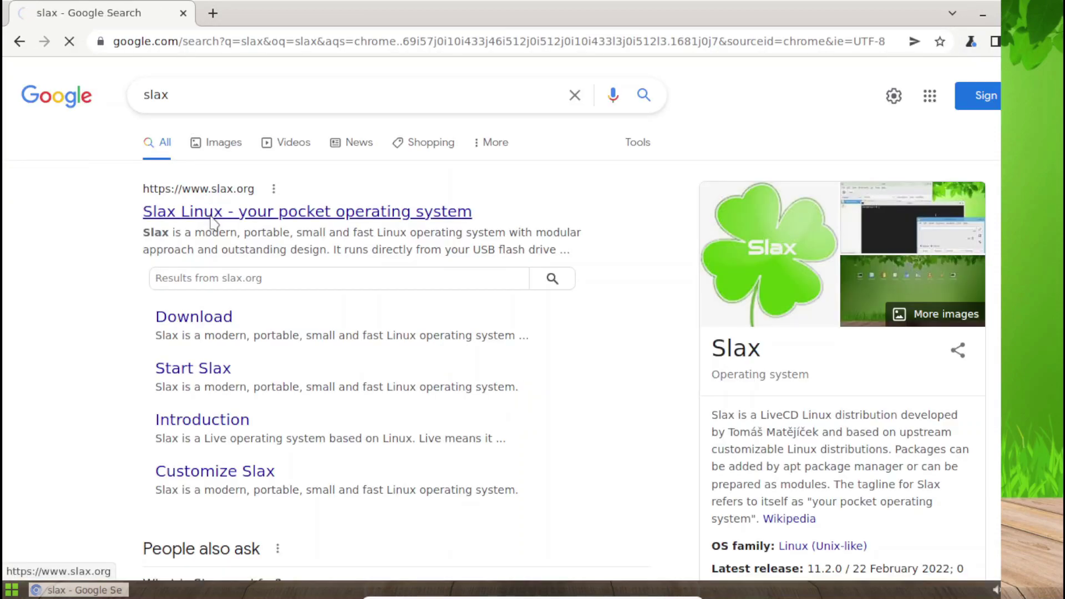
{"action": "left_click", "coordinate": [1002, 9]}
{"action": "left_click", "coordinate": [772, 19]}
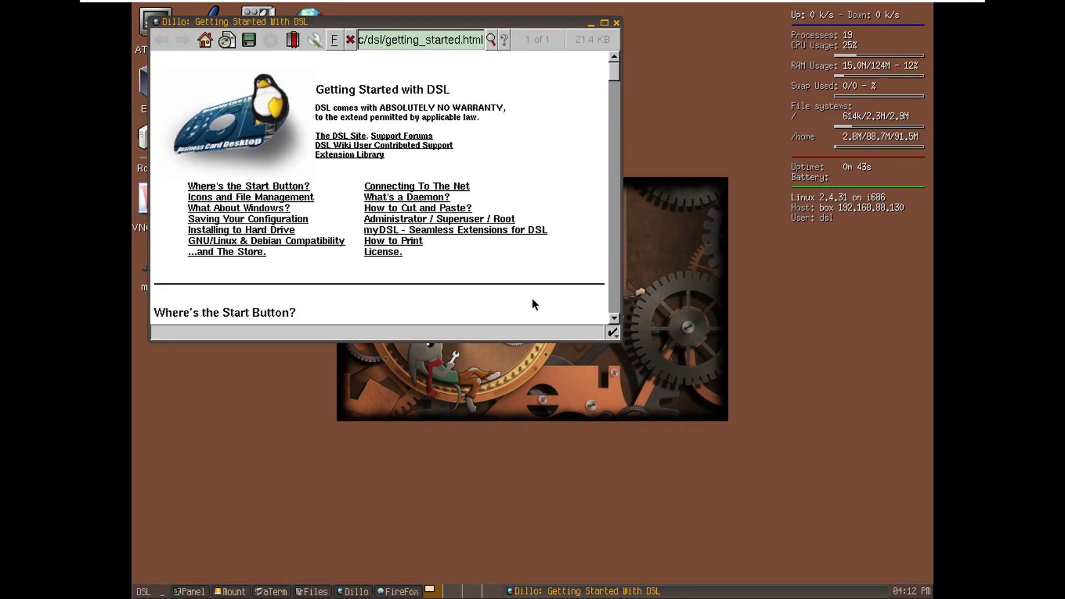
{"action": "scroll", "coordinate": [532, 298], "scroll_direction": "down", "scroll_amount": 3}
{"action": "scroll", "coordinate": [532, 298], "scroll_direction": "down", "scroll_amount": 3}
{"action": "scroll", "coordinate": [532, 298], "scroll_direction": "down", "scroll_amount": 3}
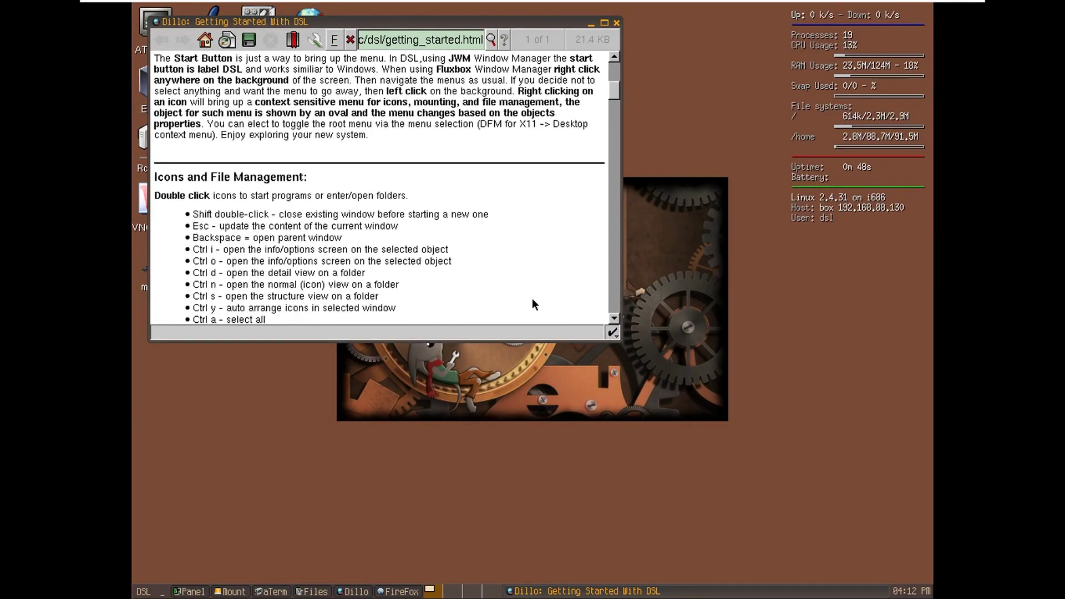
{"action": "scroll", "coordinate": [531, 298], "scroll_direction": "down", "scroll_amount": 3}
{"action": "scroll", "coordinate": [532, 298], "scroll_direction": "down", "scroll_amount": 3}
{"action": "scroll", "coordinate": [532, 298], "scroll_direction": "down", "scroll_amount": 3}
{"action": "scroll", "coordinate": [531, 298], "scroll_direction": "down", "scroll_amount": 4}
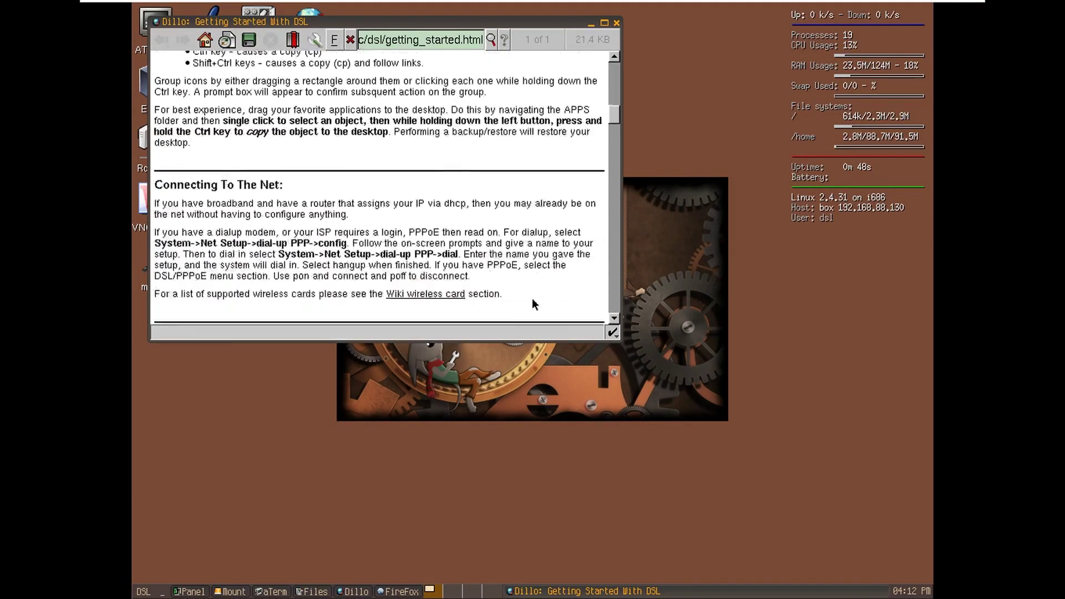
{"action": "scroll", "coordinate": [532, 298], "scroll_direction": "down", "scroll_amount": 3}
{"action": "scroll", "coordinate": [532, 301], "scroll_direction": "down", "scroll_amount": 3}
{"action": "scroll", "coordinate": [532, 302], "scroll_direction": "down", "scroll_amount": 3}
{"action": "scroll", "coordinate": [532, 301], "scroll_direction": "down", "scroll_amount": 3}
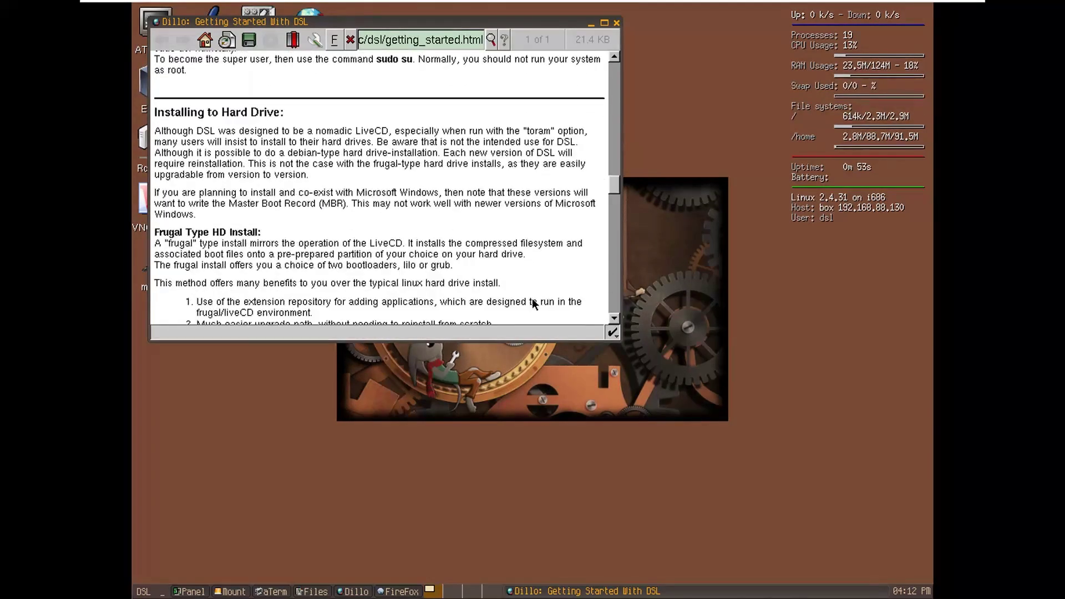
{"action": "scroll", "coordinate": [532, 302], "scroll_direction": "down", "scroll_amount": 3}
{"action": "scroll", "coordinate": [532, 298], "scroll_direction": "down", "scroll_amount": 3}
{"action": "scroll", "coordinate": [532, 298], "scroll_direction": "down", "scroll_amount": 3}
{"action": "scroll", "coordinate": [532, 299], "scroll_direction": "down", "scroll_amount": 3}
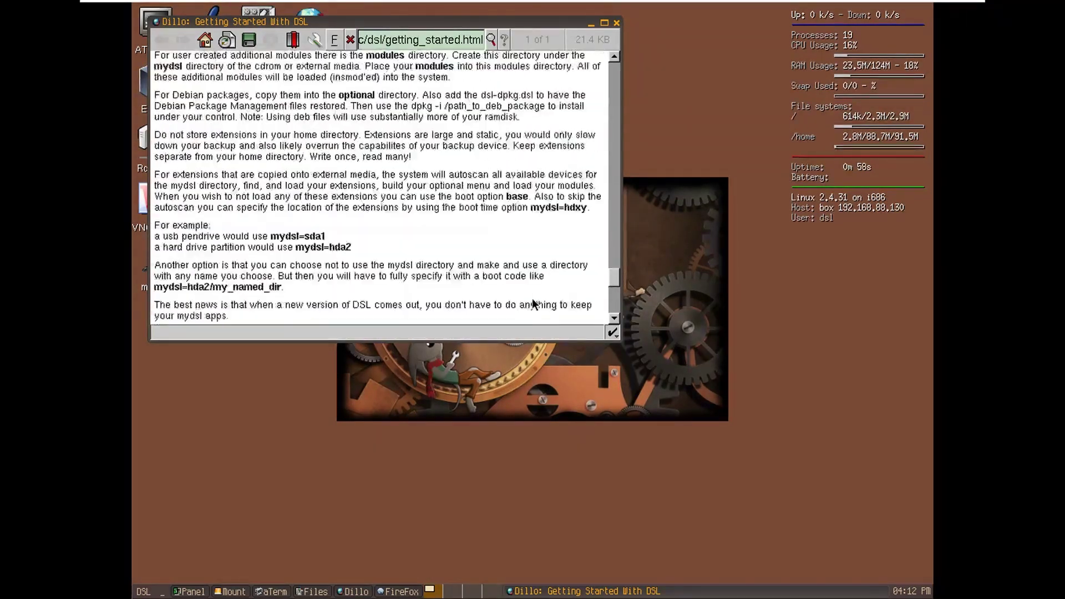
{"action": "scroll", "coordinate": [533, 298], "scroll_direction": "down", "scroll_amount": 3}
Quit Dillo with Ctrl+Q after reading the Getting Started with DSL page.
{"action": "key", "text": "ctrl+q"}
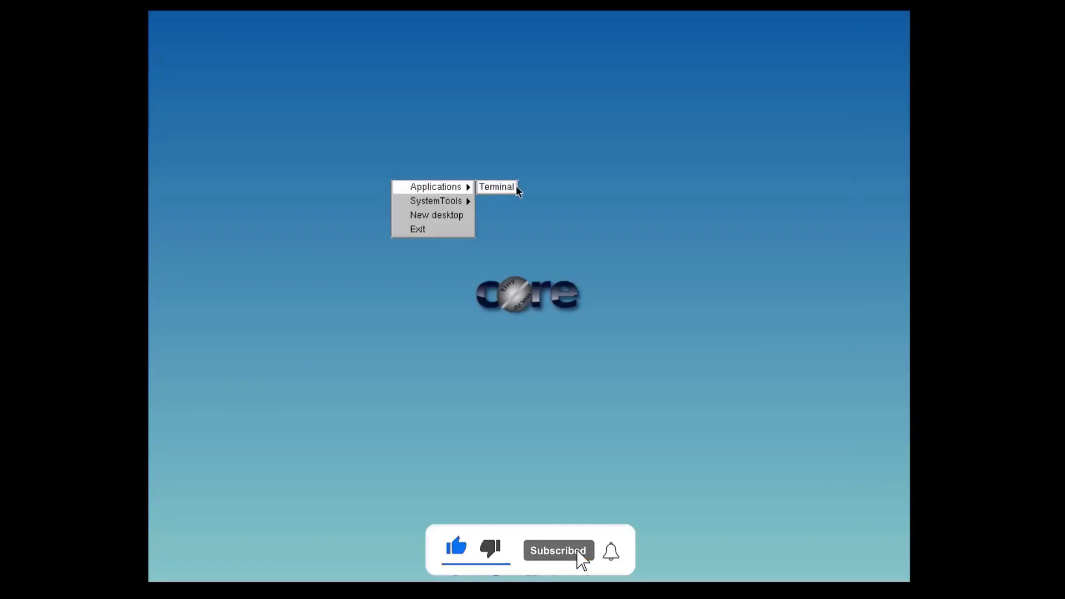
{"action": "mouse_move", "coordinate": [436, 201]}
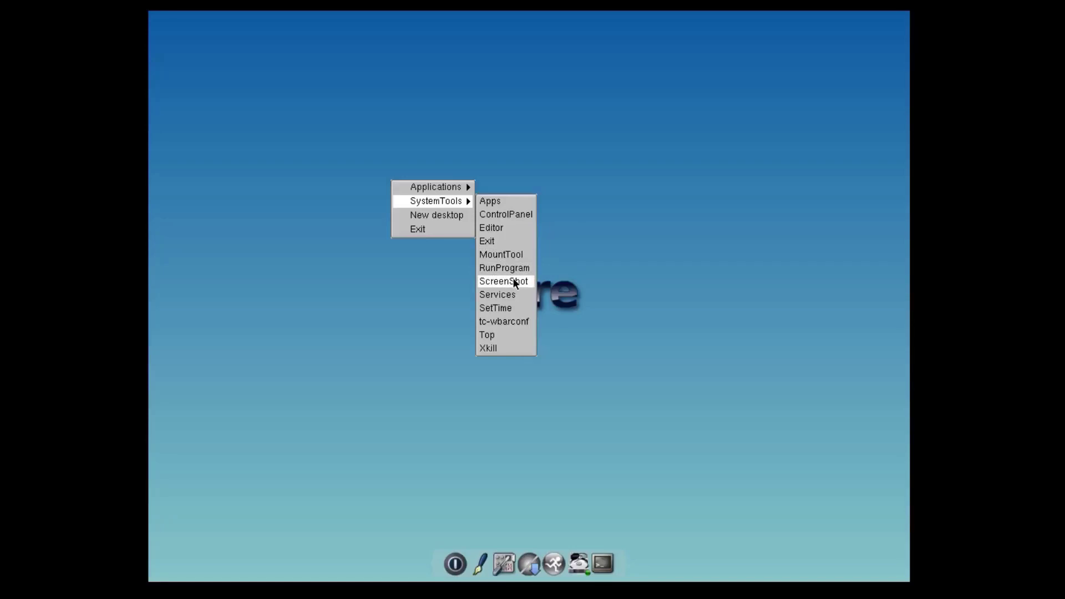
Take a SystemTools > ScreenShot, saving screenshot_0803120007.png to /home/tc, and dismiss the notice.
{"action": "left_click", "coordinate": [513, 282]}
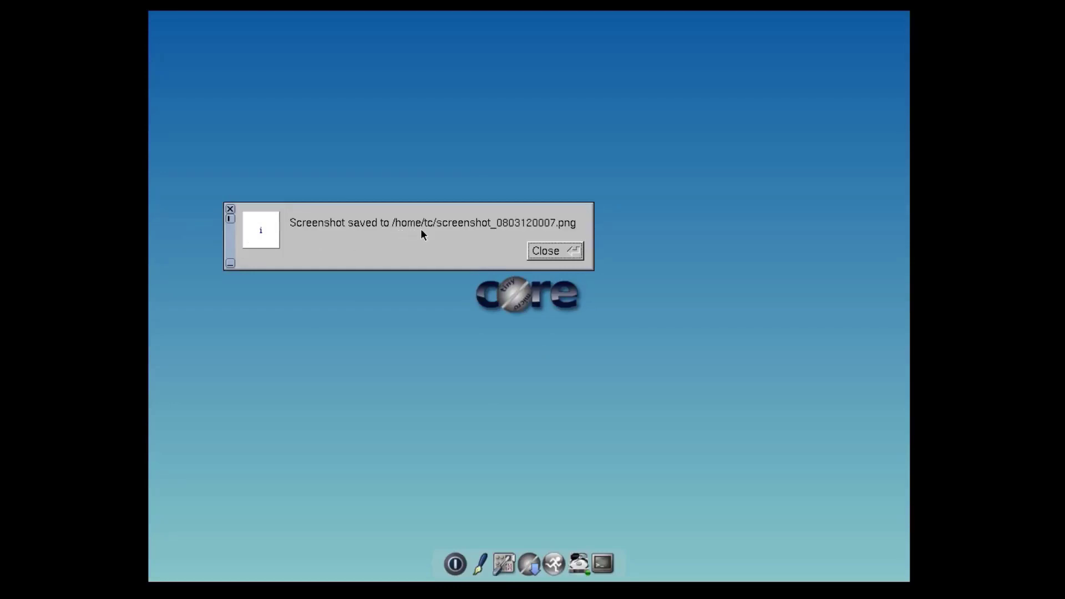
{"action": "left_click", "coordinate": [579, 253]}
{"action": "right_click", "coordinate": [350, 113]}
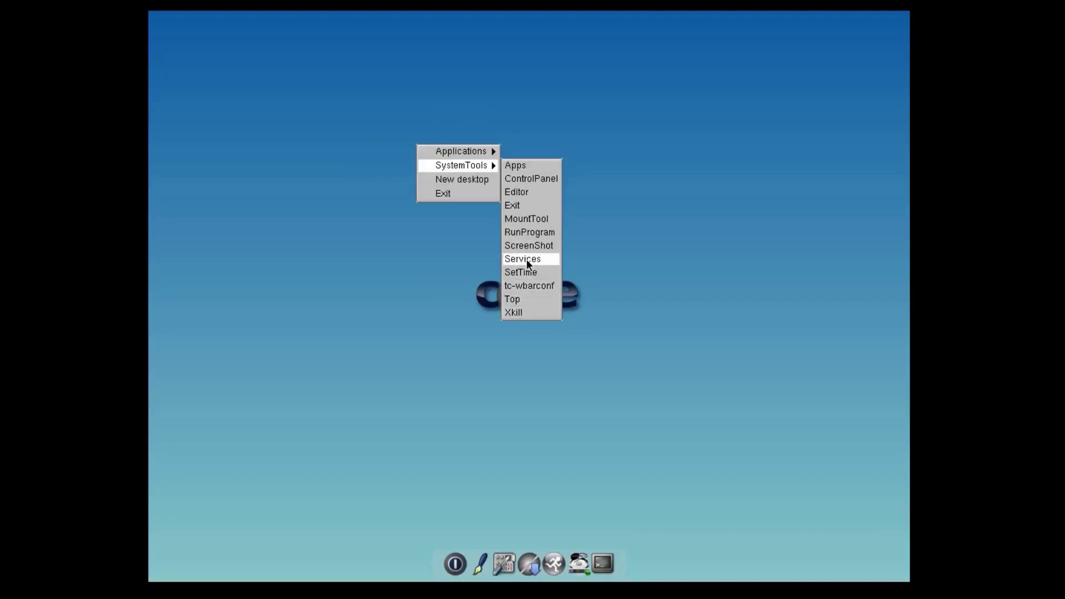
{"action": "mouse_move", "coordinate": [461, 151]}
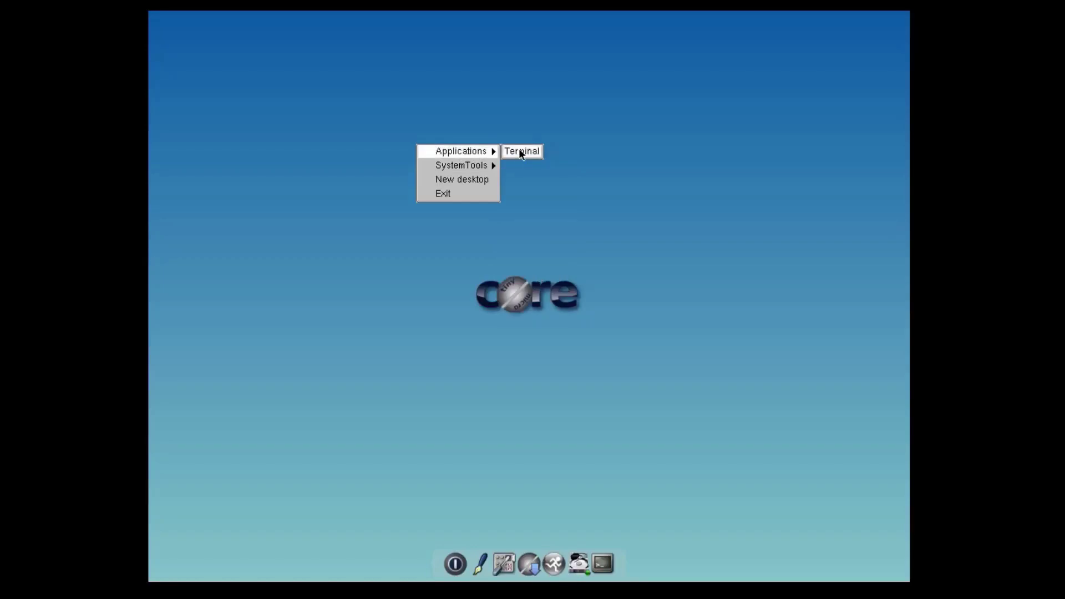
Open a terminal, move it to the screen centre, and force-kill it with Xkill.
{"action": "left_click", "coordinate": [521, 153]}
{"action": "left_click_drag", "start_coordinate": [164, 143], "coordinate": [258, 189]}
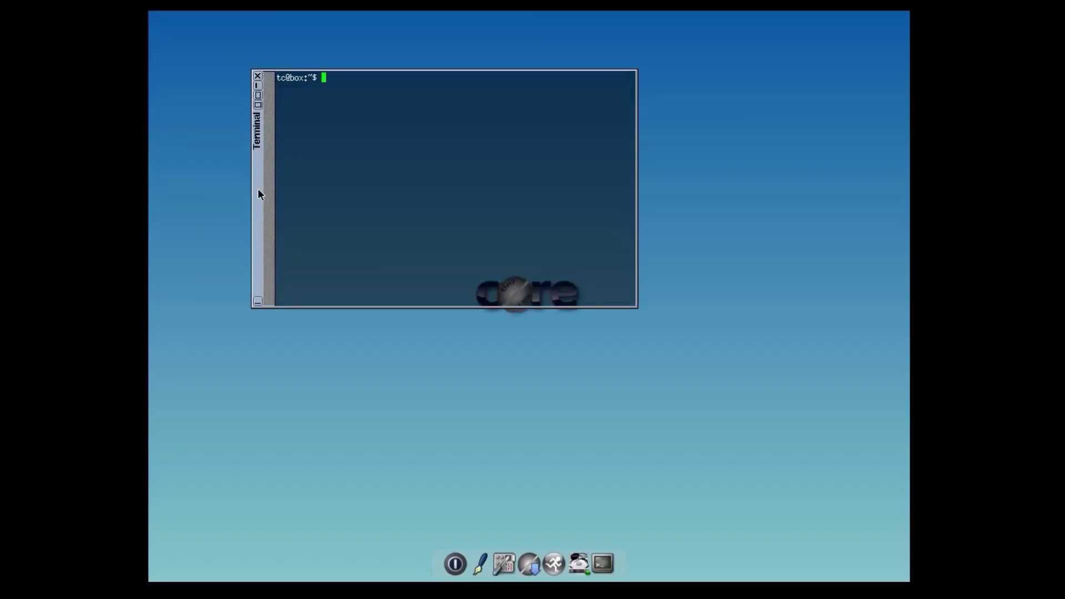
{"action": "right_click", "coordinate": [391, 437]}
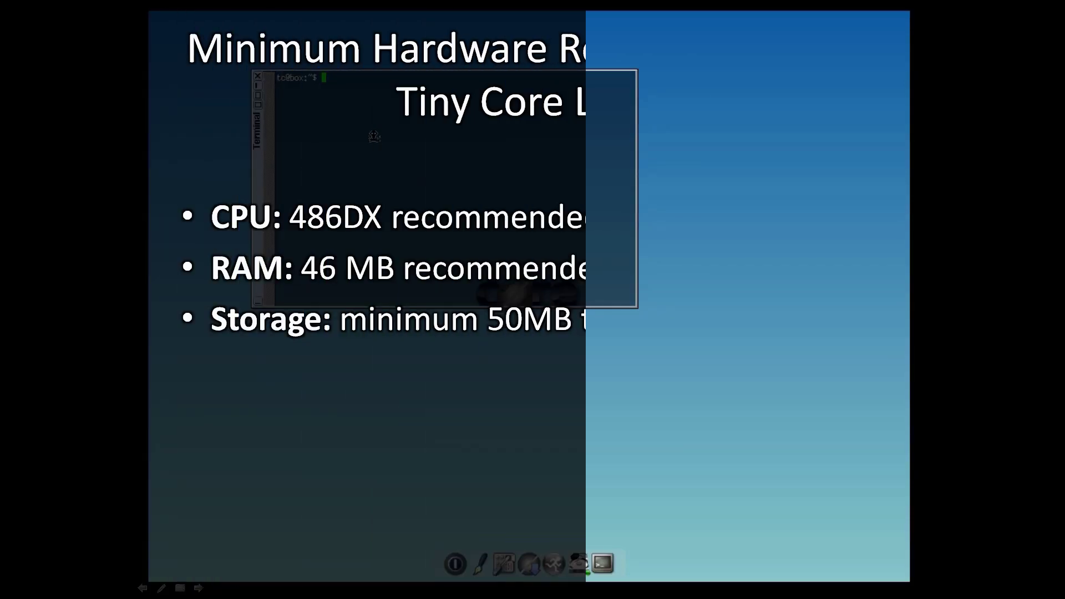
{"action": "left_click", "coordinate": [368, 138]}
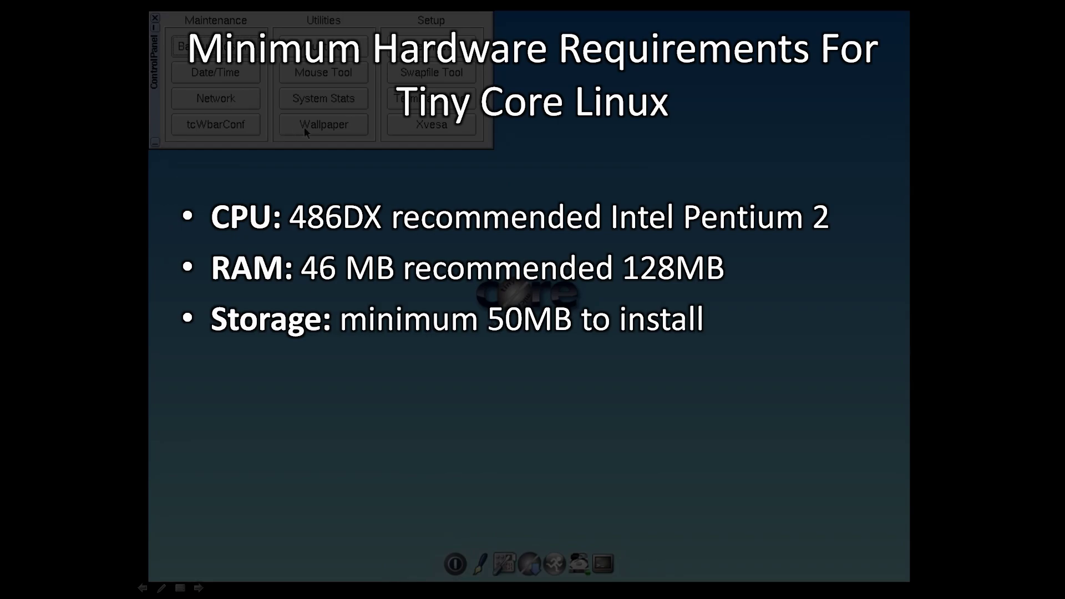
Launch the Wallpaper settings window from the Control Panel.
{"action": "left_click", "coordinate": [324, 125]}
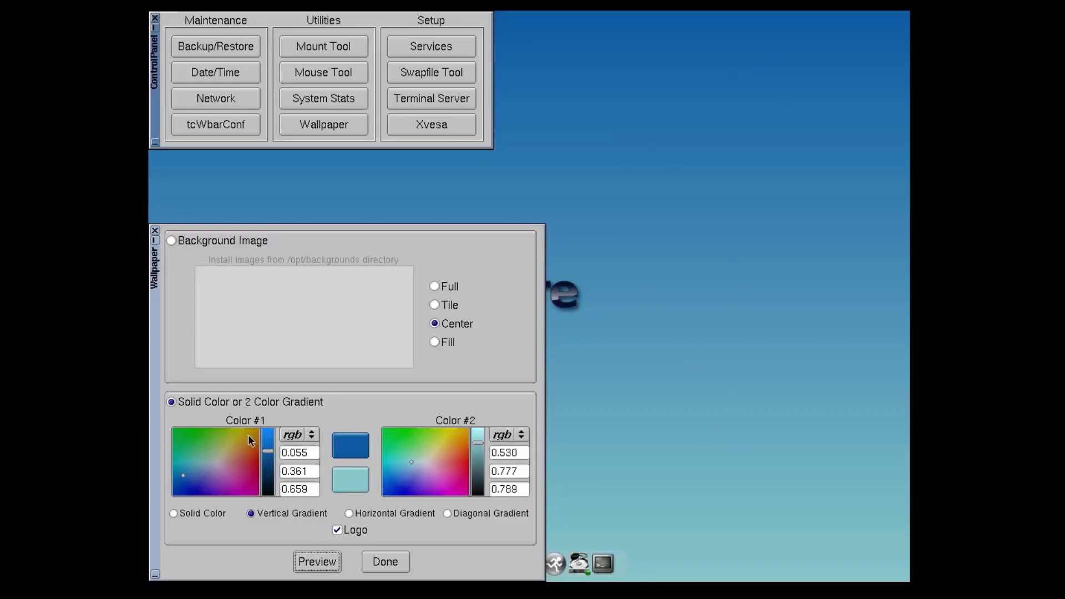
Set gradient Color #1 to orange, apply with Done, and move the Control Panel to centre.
{"action": "left_click_drag", "start_coordinate": [249, 435], "coordinate": [250, 451]}
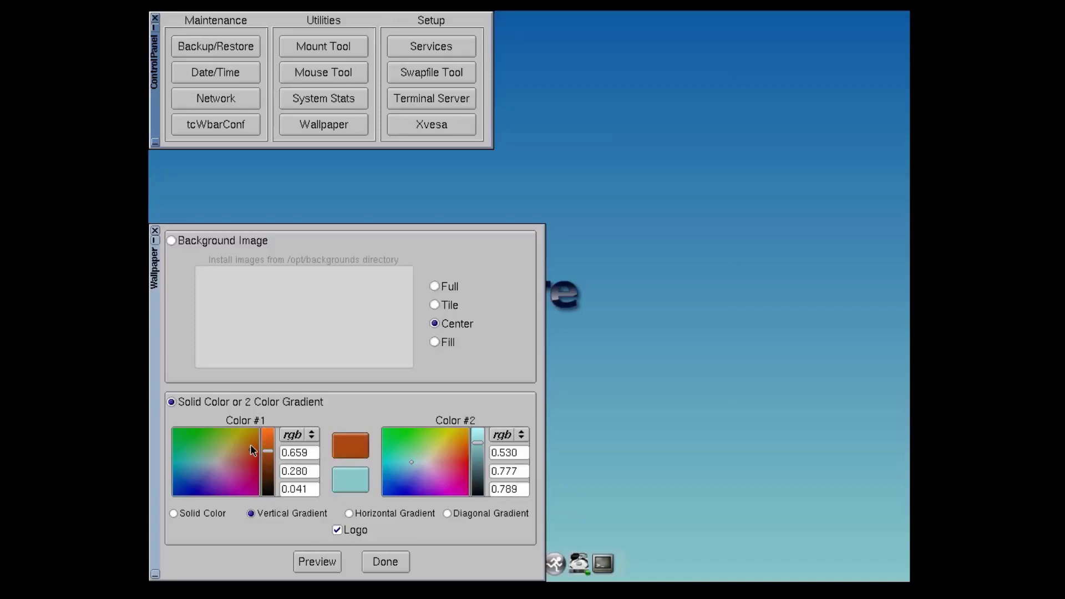
{"action": "left_click", "coordinate": [403, 564]}
{"action": "left_click_drag", "start_coordinate": [158, 96], "coordinate": [373, 283]}
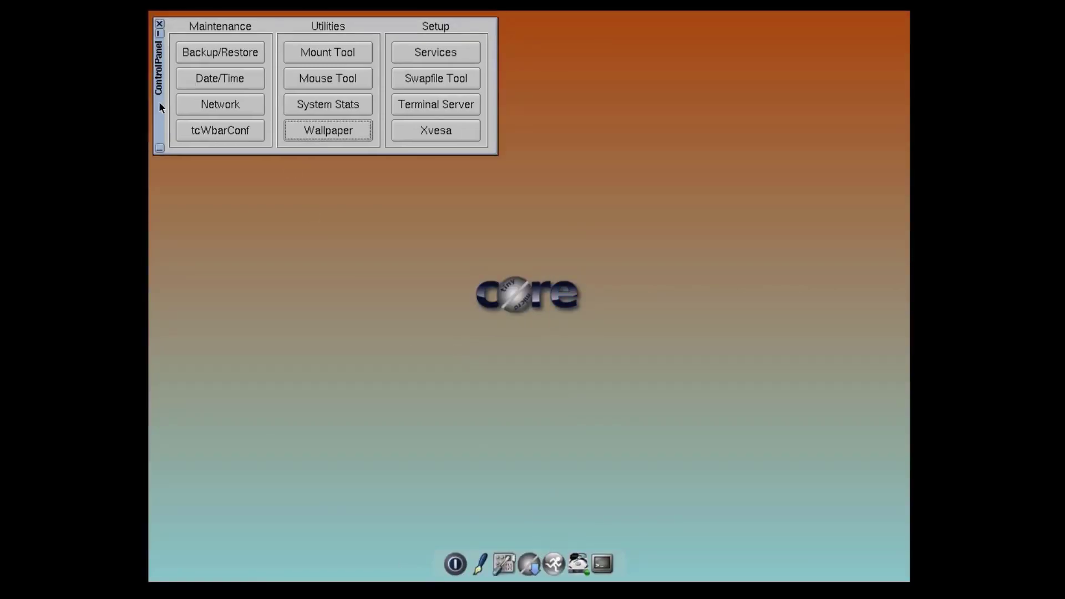